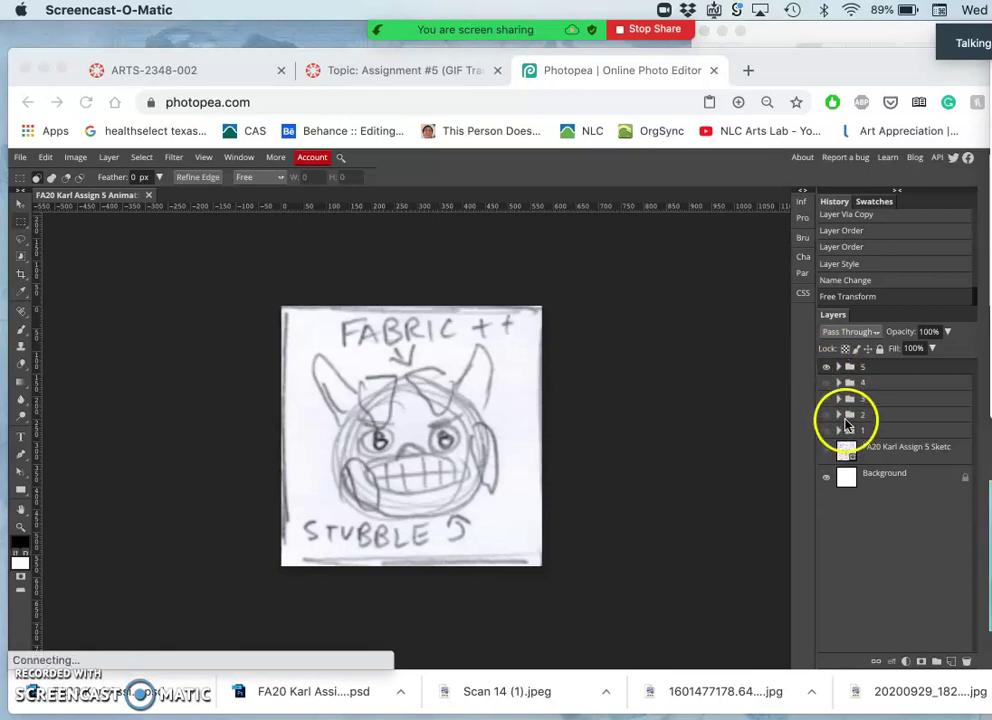
Compare group 5's FABRIC ++ frame with the full storyboard sheet, then hide both
left_click(826, 369)
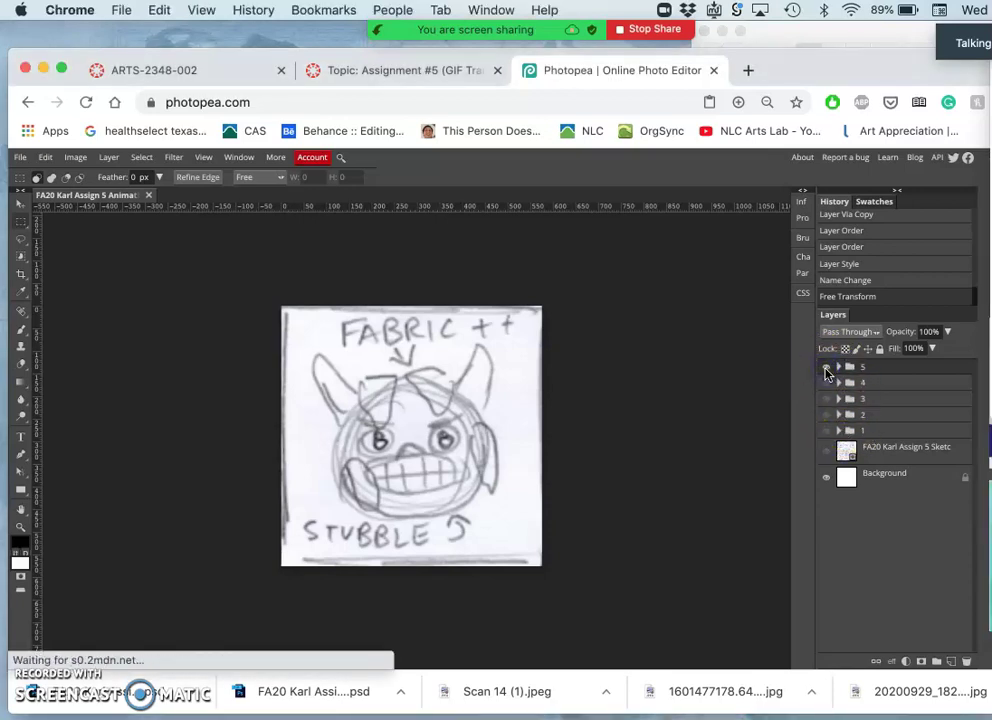
left_click(826, 369)
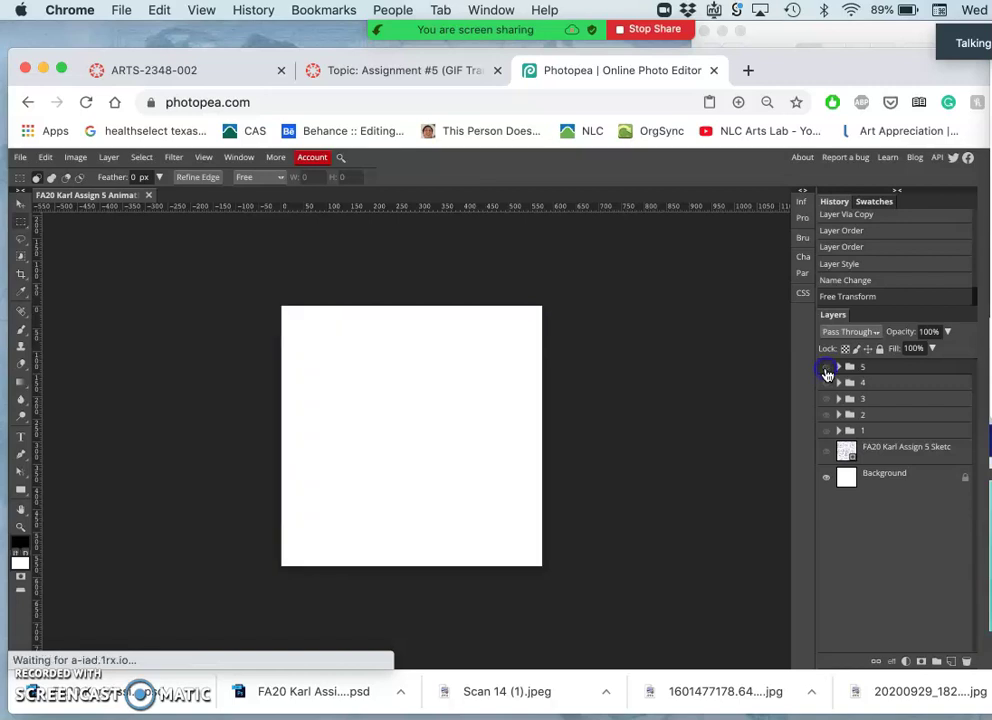
left_click(827, 457)
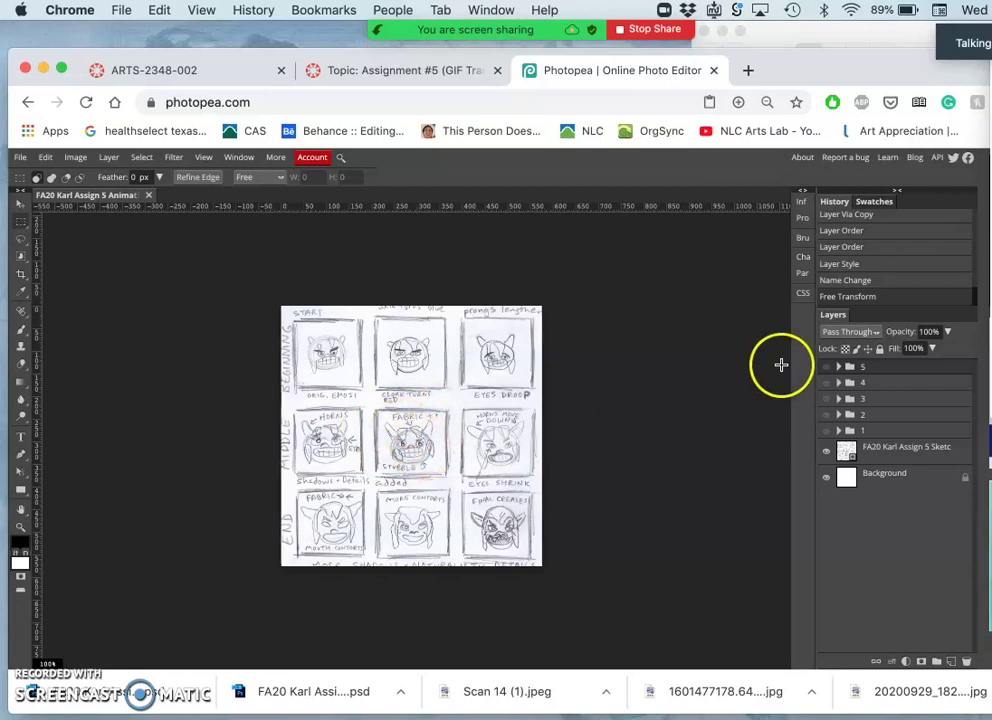
left_click(826, 369)
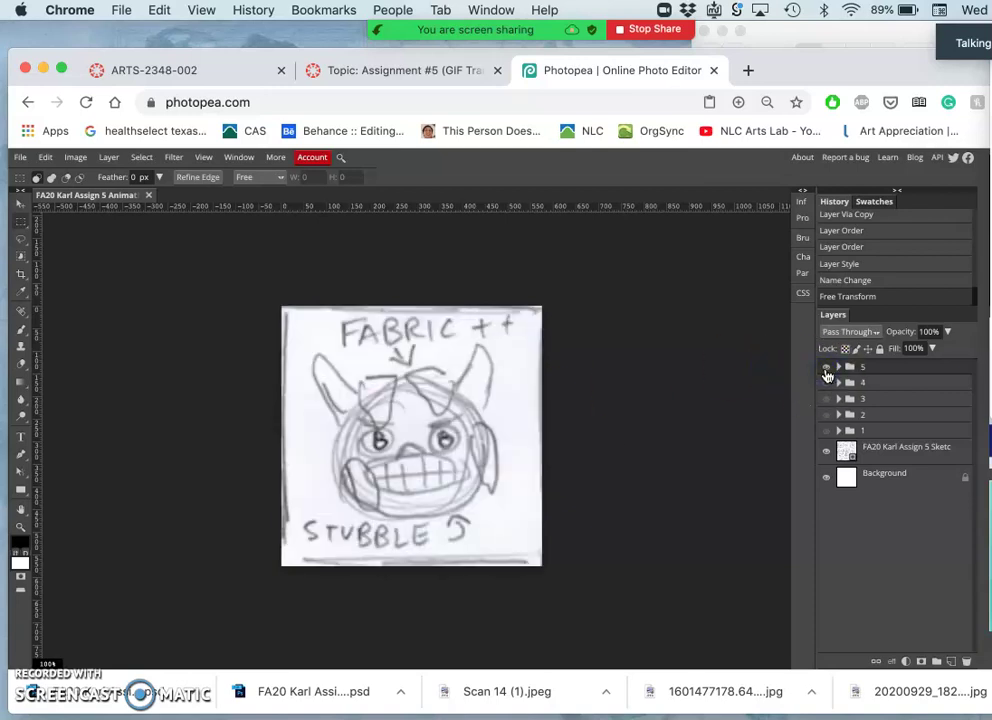
left_click(827, 455)
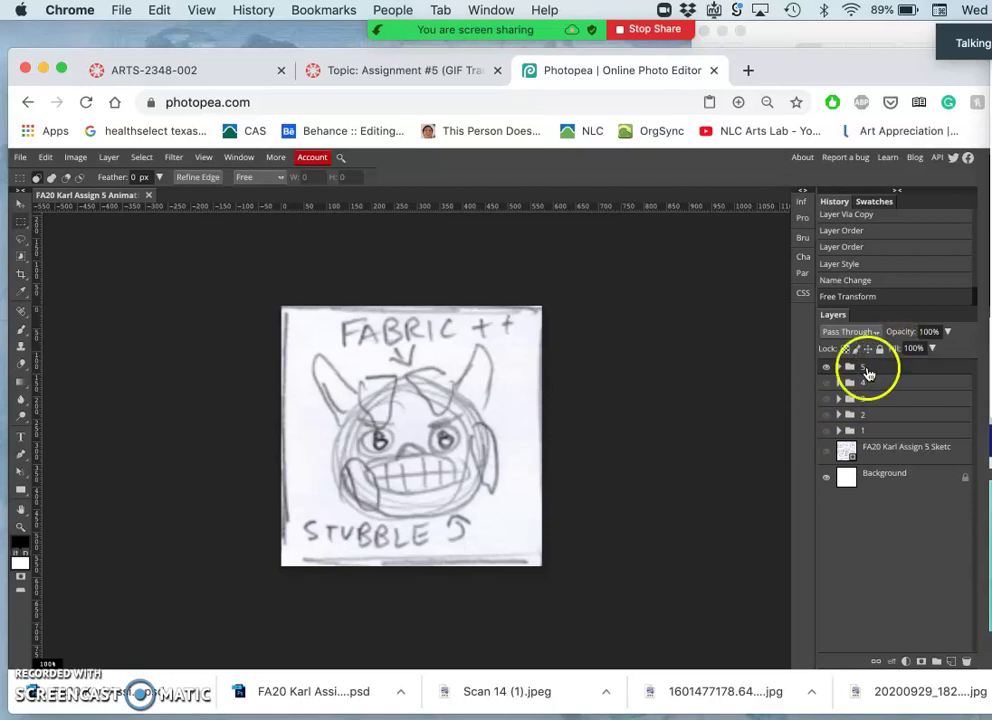
left_click(826, 367)
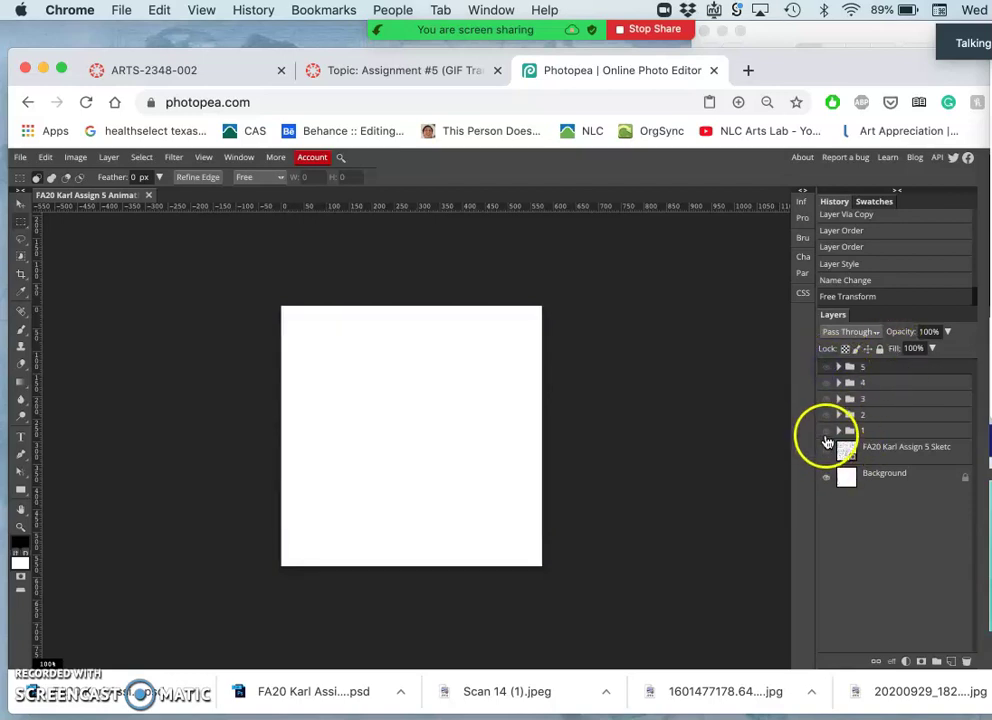
Preview the frames of groups 1 and 2 individually
left_click(827, 431)
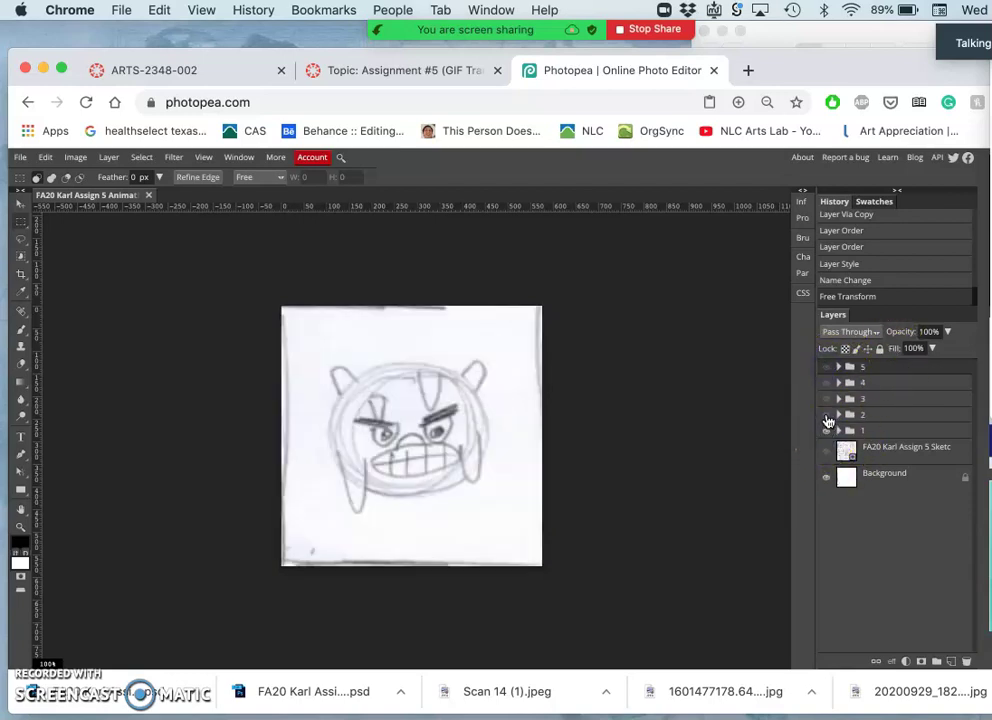
left_click(826, 415)
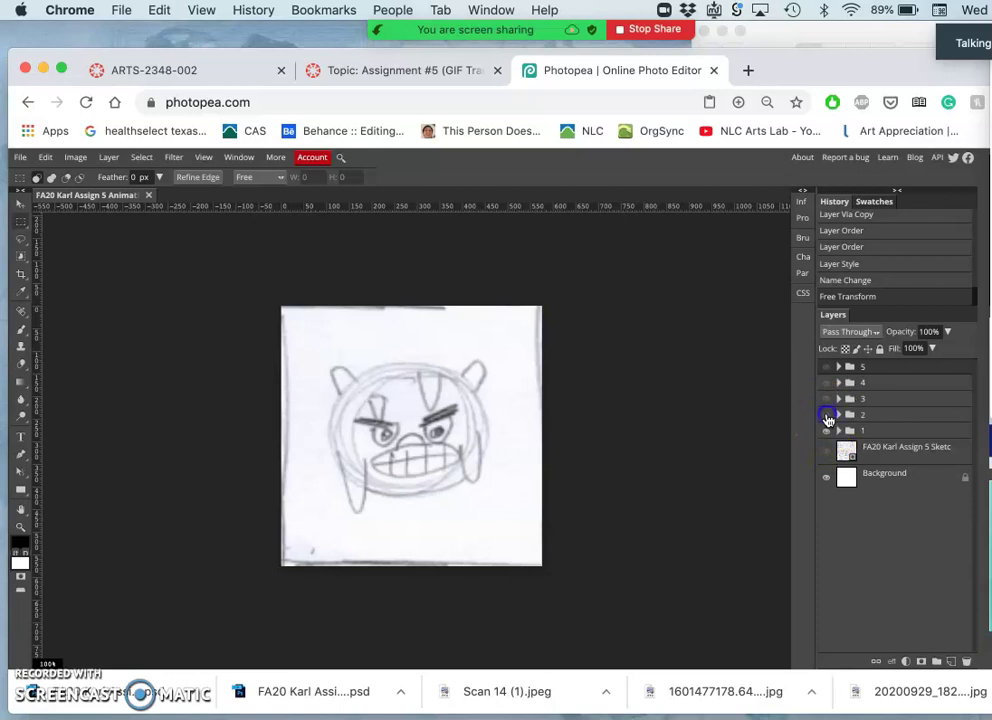
left_click(826, 433)
left_click(827, 432)
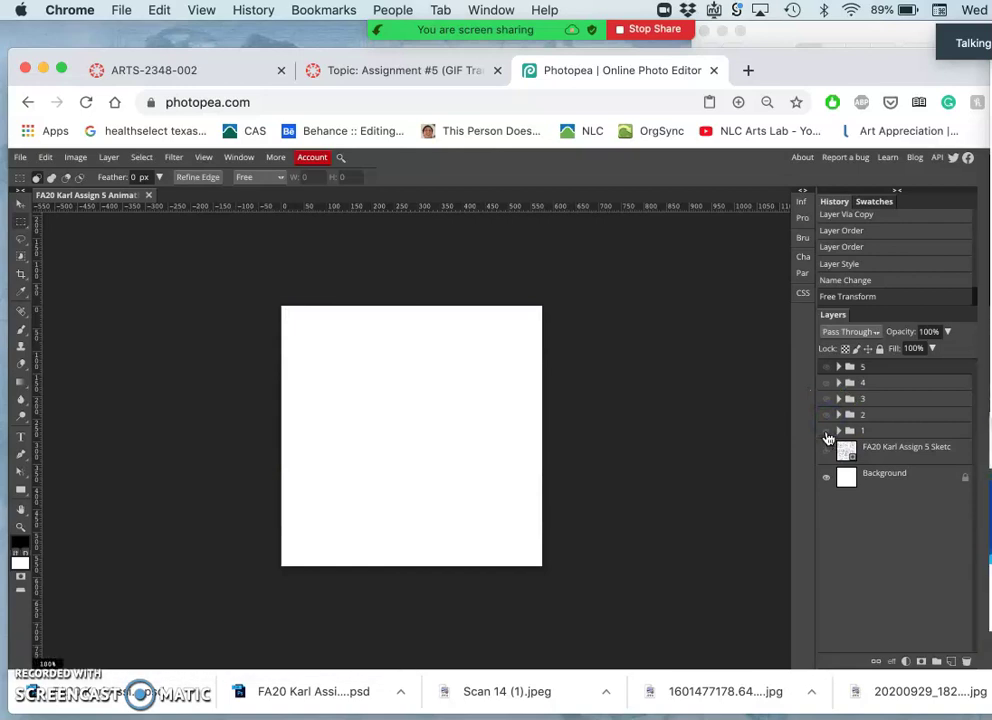
left_click(827, 432)
Stack frames 2 through 5 over frame 1, ending with the FABRIC ++ frame
left_click(828, 420)
left_click(827, 401)
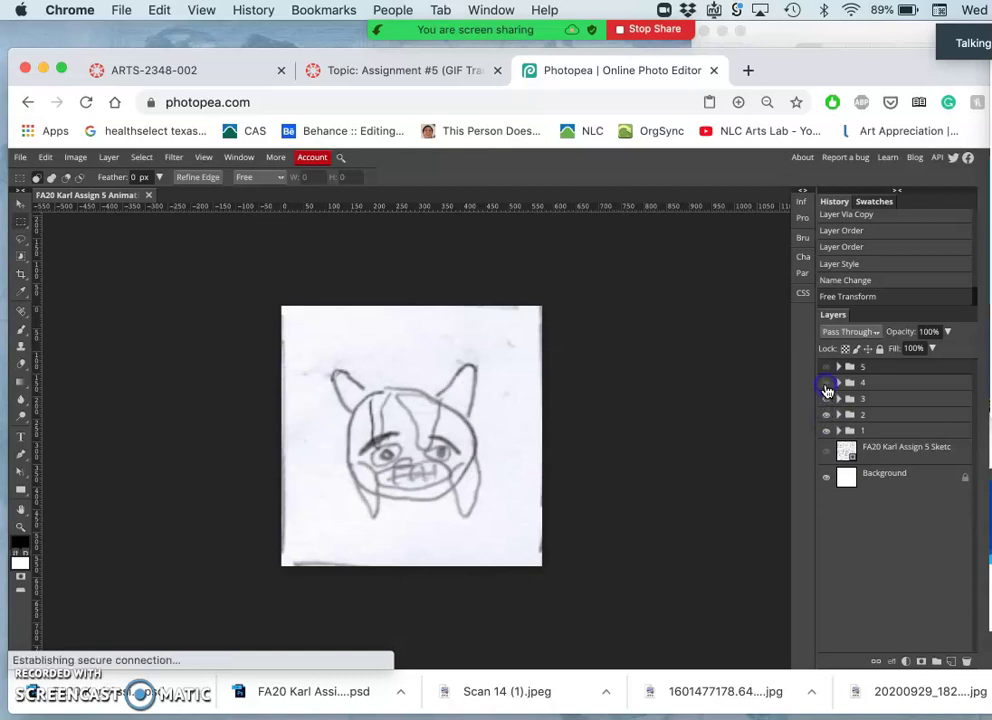
left_click(827, 386)
left_click(828, 368)
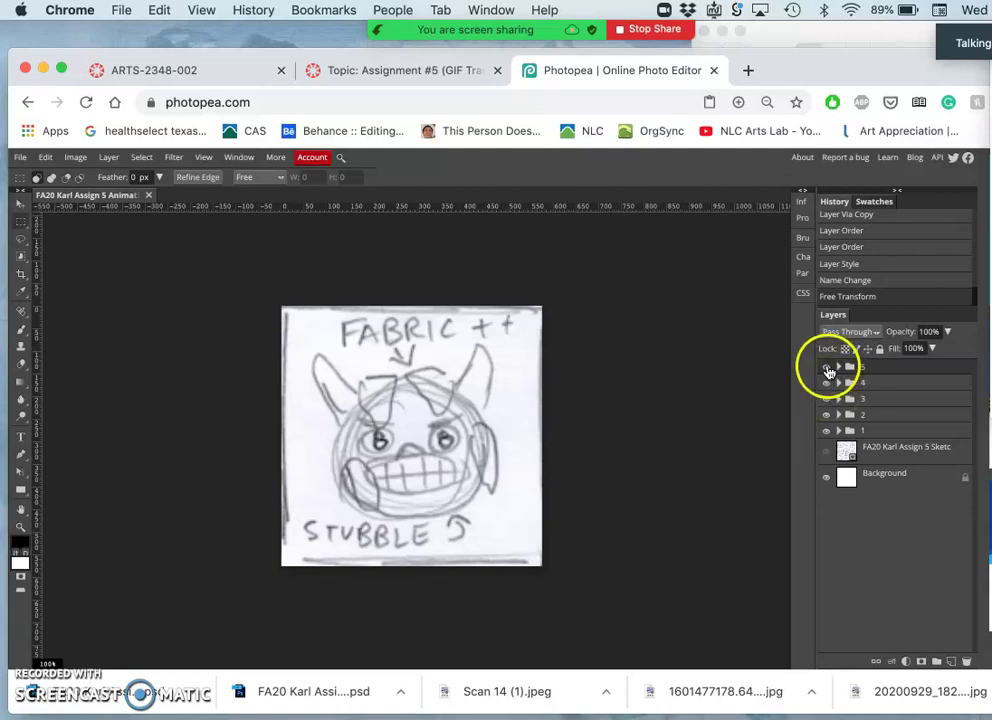
Hide groups 5, 4, 3 and the remaining frame groups so only the white background shows
left_click(826, 368)
left_click(826, 383)
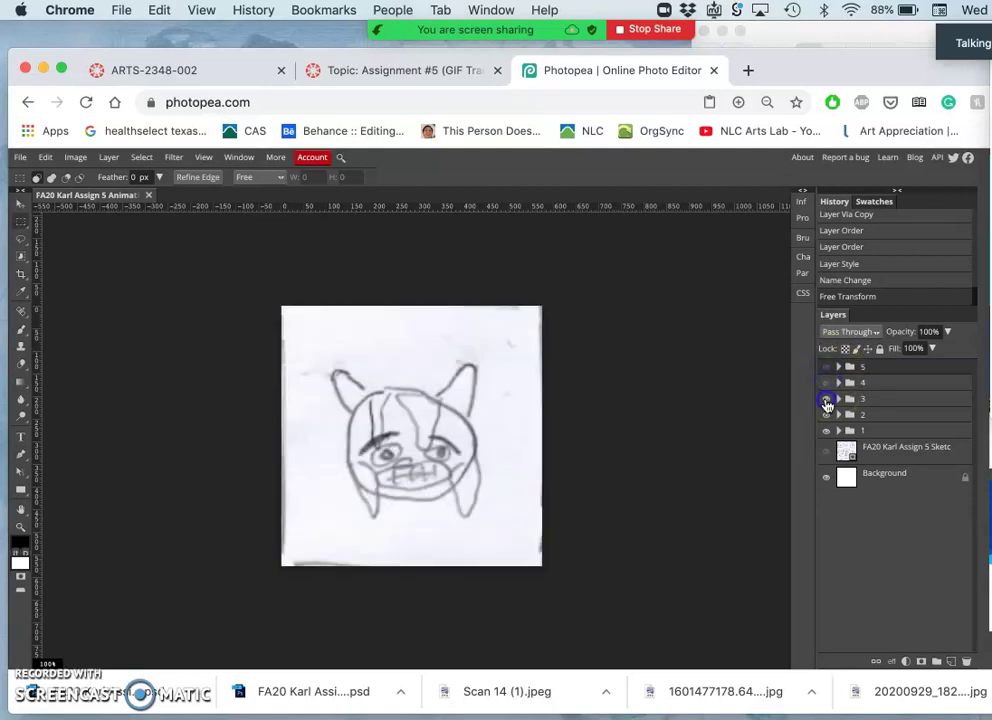
left_click(826, 400)
left_click(826, 433)
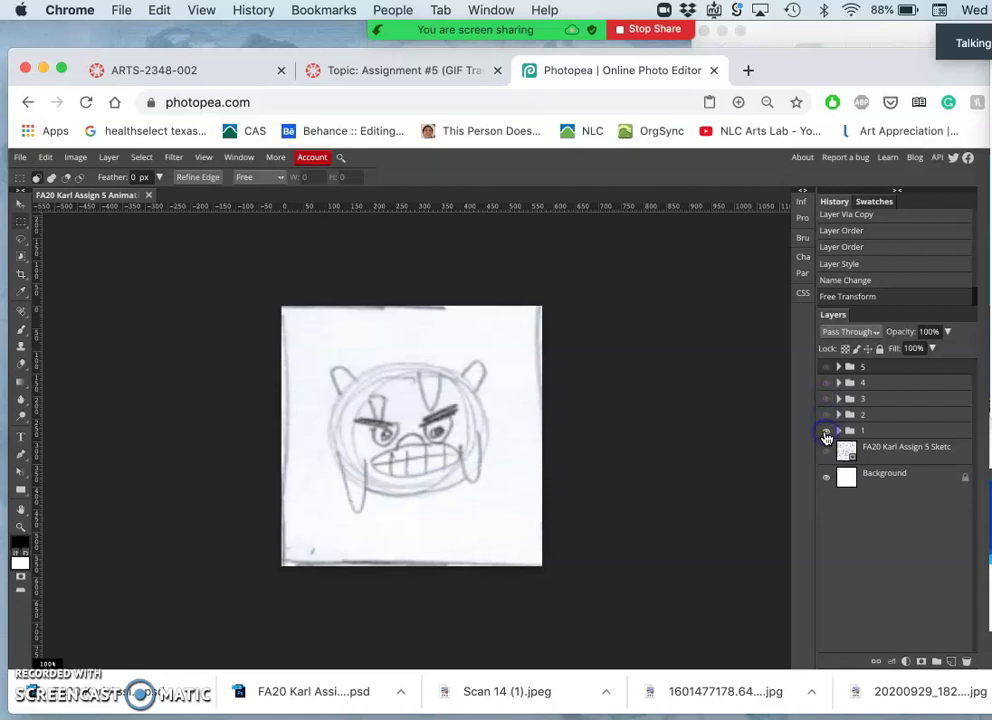
mouse_move(829, 437)
left_mouse_down()
mouse_move(858, 403)
mouse_move(919, 405)
mouse_move(908, 439)
mouse_move(866, 459)
left_mouse_up()
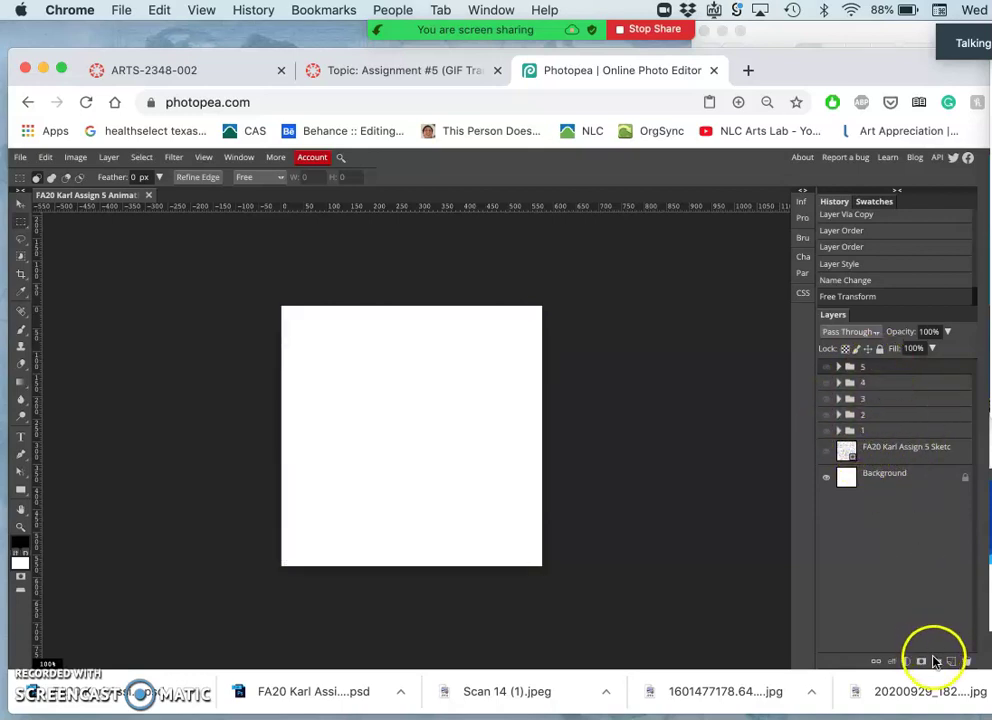
Add a new folder and copy the sheet's right-middle panel onto a new Layer 6
left_click(936, 661)
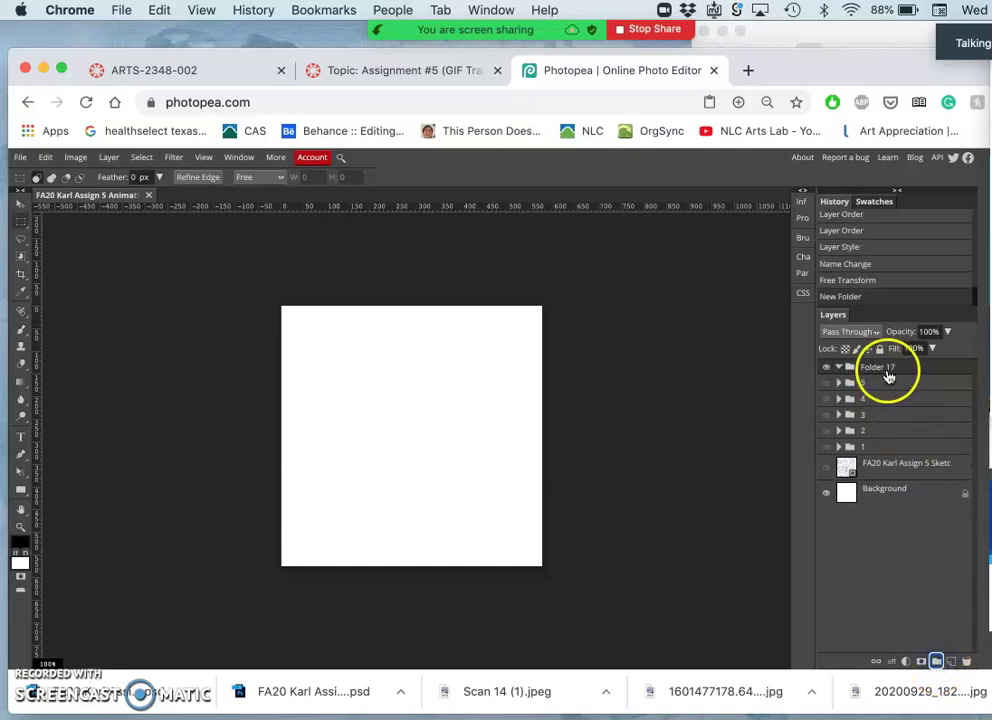
left_click(826, 467)
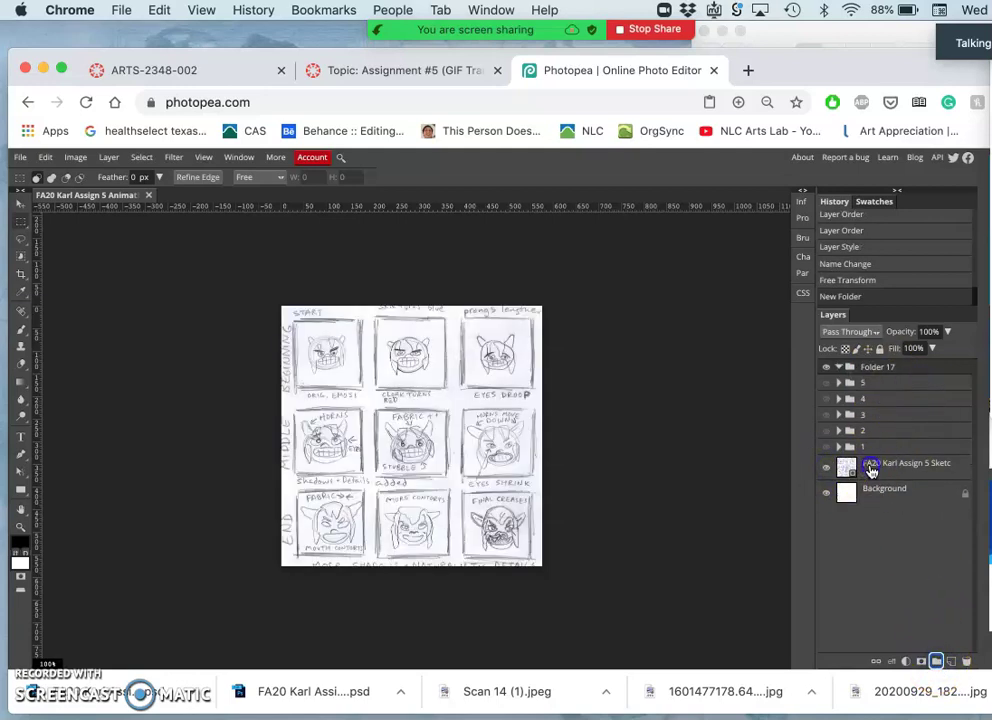
left_click(868, 472)
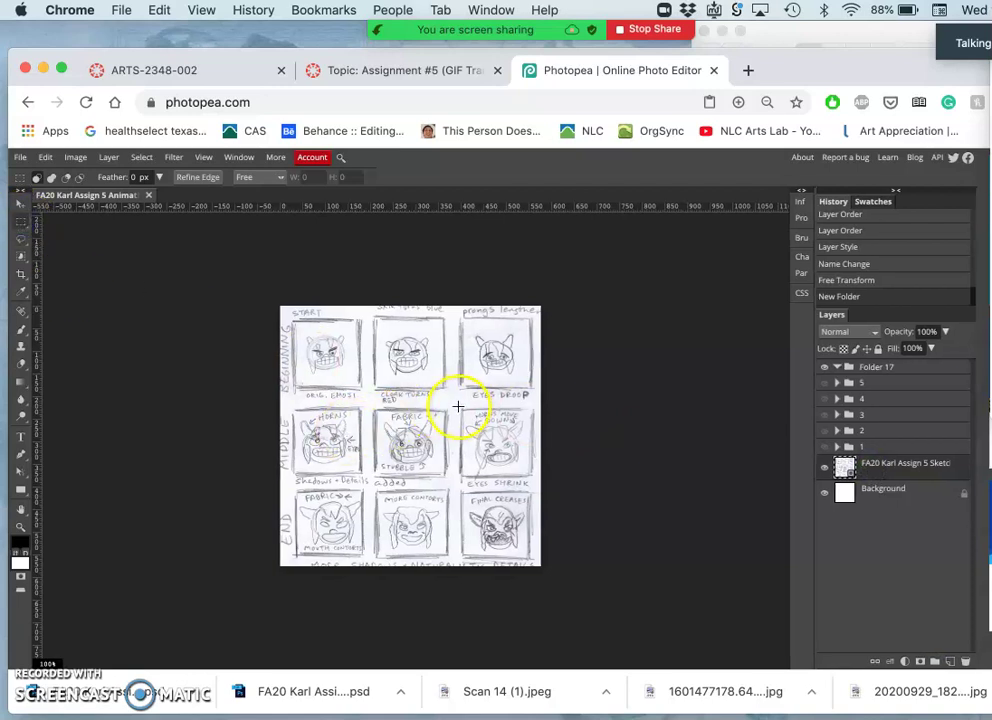
left_click_drag(525, 470, 534, 479)
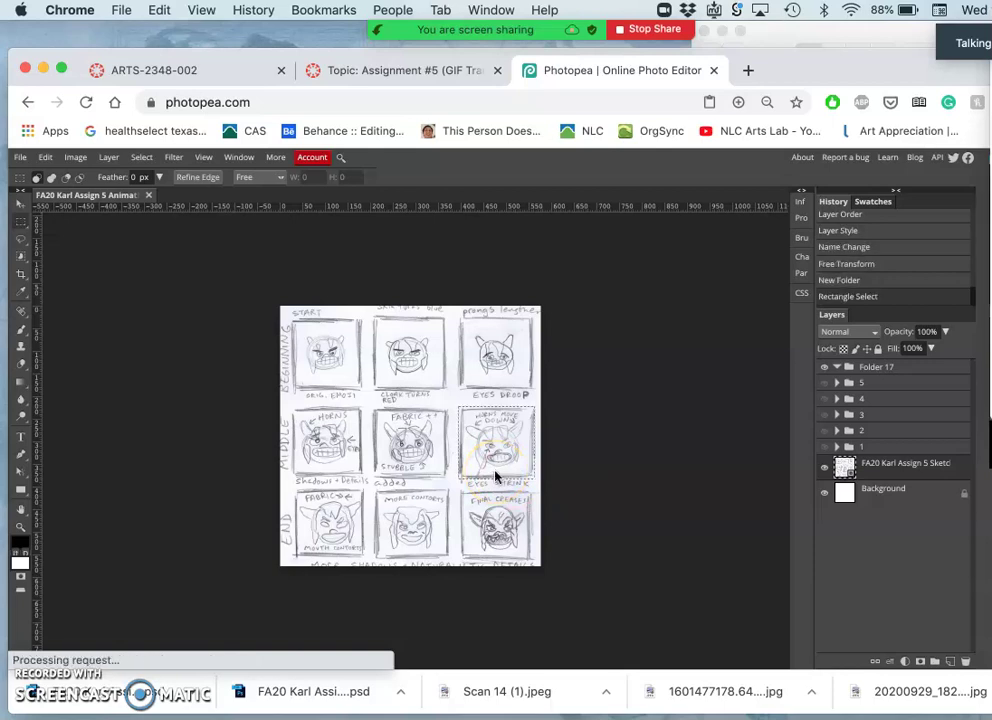
key("super+j")
left_click(505, 470)
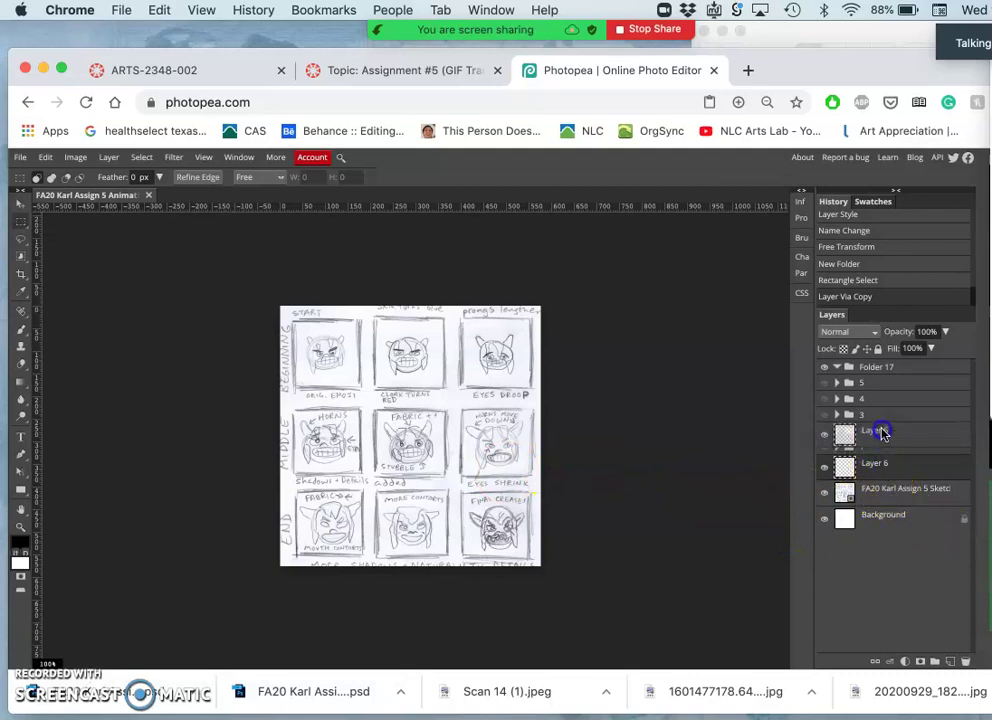
Move Layer 6 to the top of the layer stack
left_click_drag(881, 430, 877, 370)
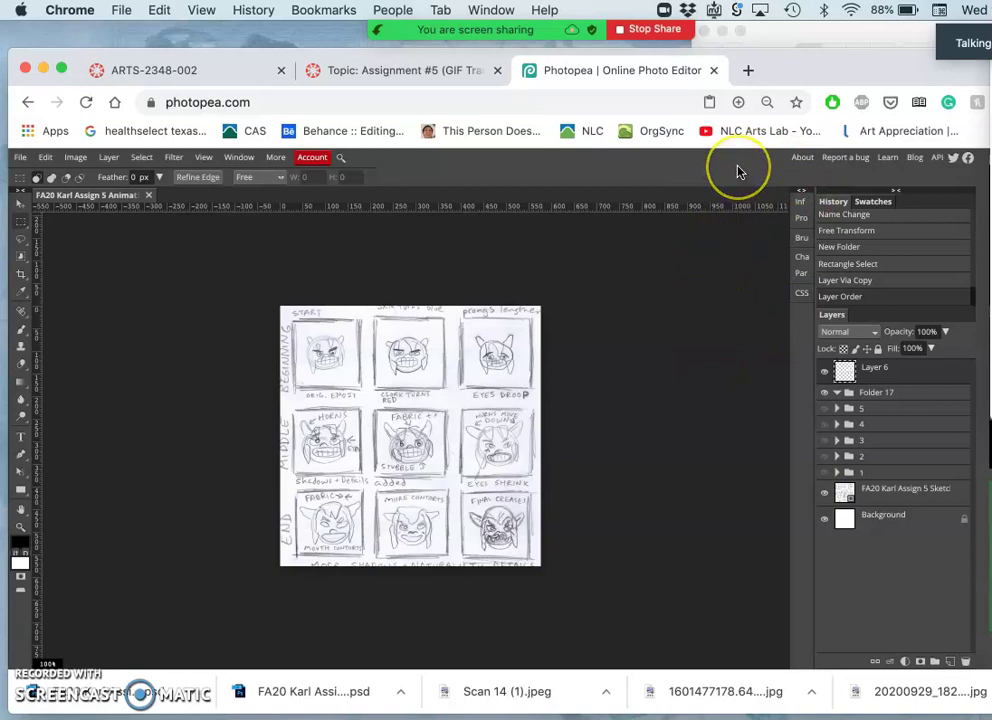
key("ctrl+equal")
key("ctrl+minus")
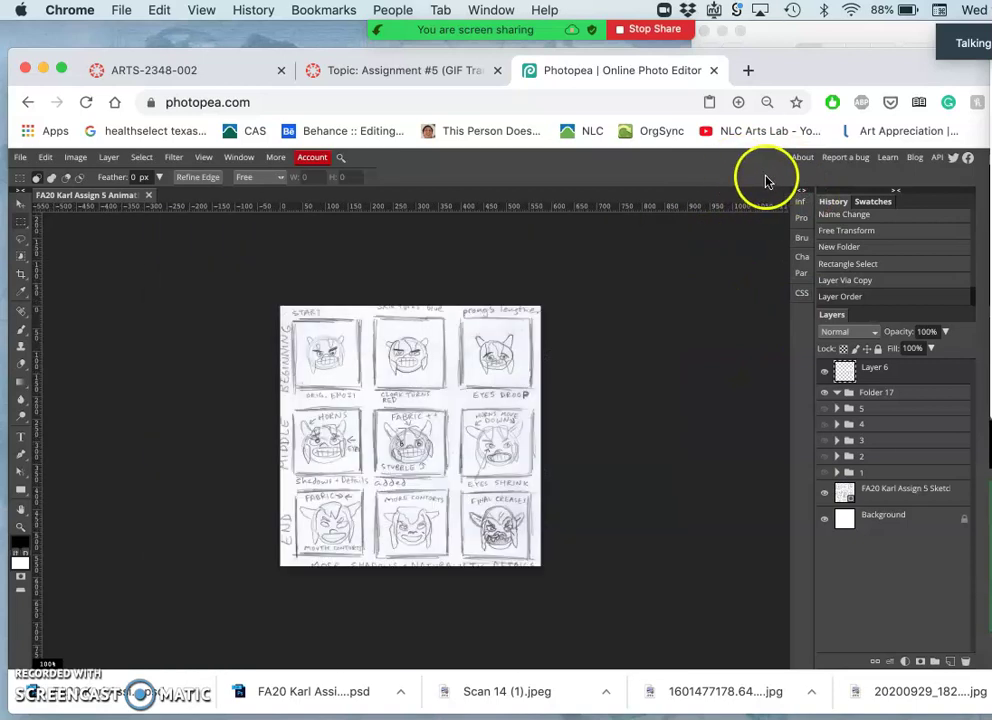
left_click(770, 181)
left_click(564, 100)
Zoom the browser page in and move Layer 6 down to sit just above the storyboard sketch layer
key("super+minus")
key("super+plus")
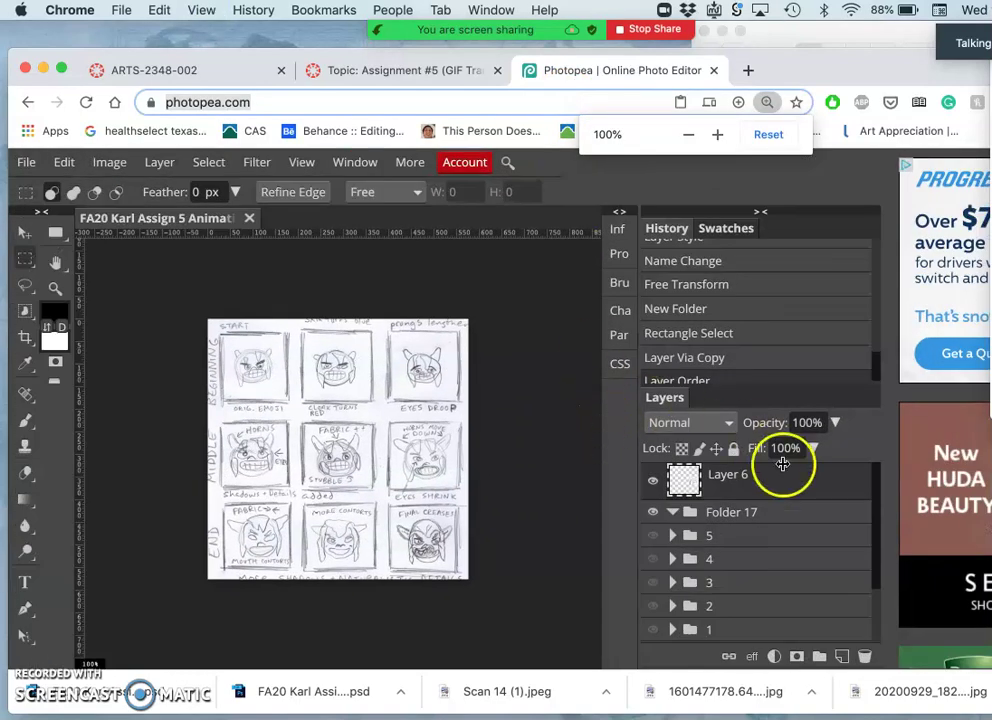
left_click_drag(796, 496, 782, 516)
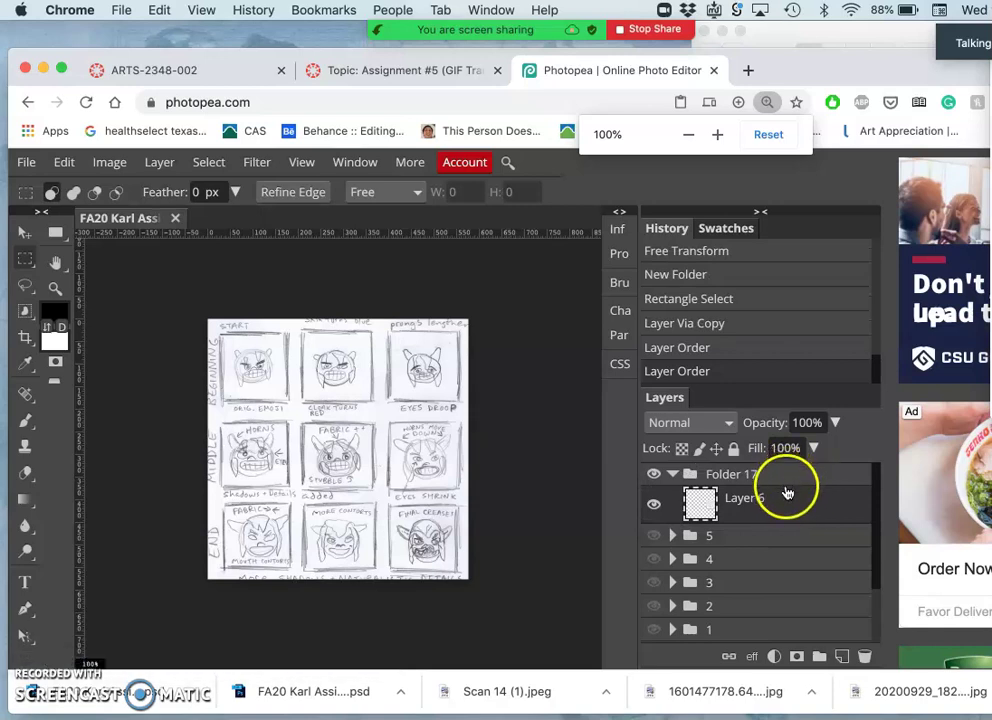
left_click_drag(716, 504, 716, 458)
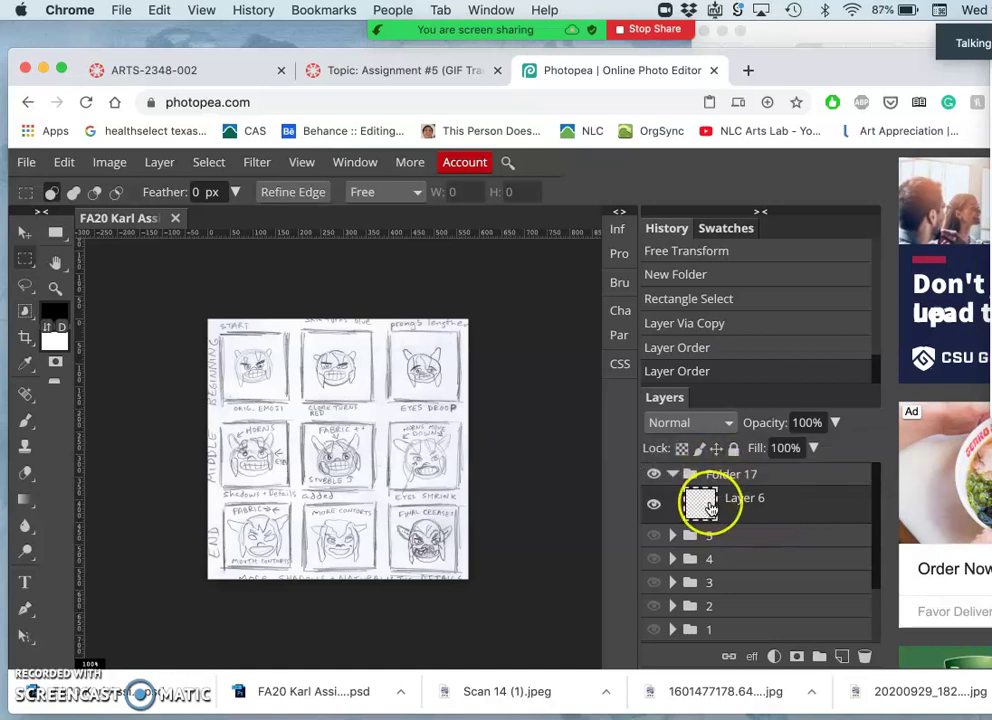
scroll(716, 505, "down", 3)
scroll(710, 510, "up", 3)
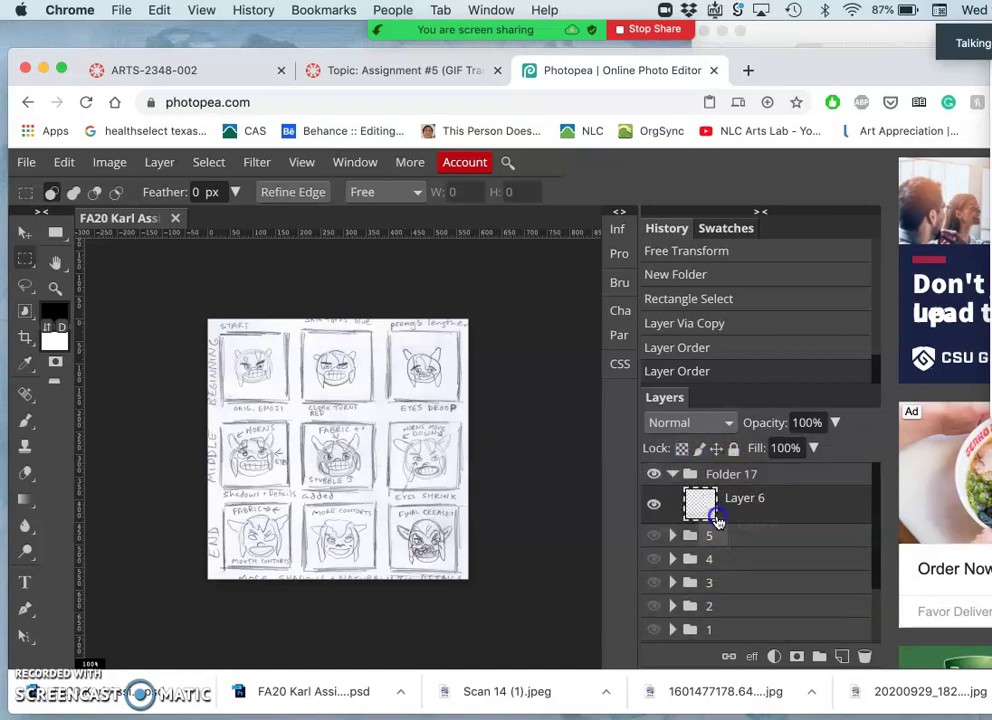
mouse_move(727, 540)
left_mouse_down()
mouse_move(733, 580)
mouse_move(708, 642)
mouse_move(720, 600)
left_mouse_up()
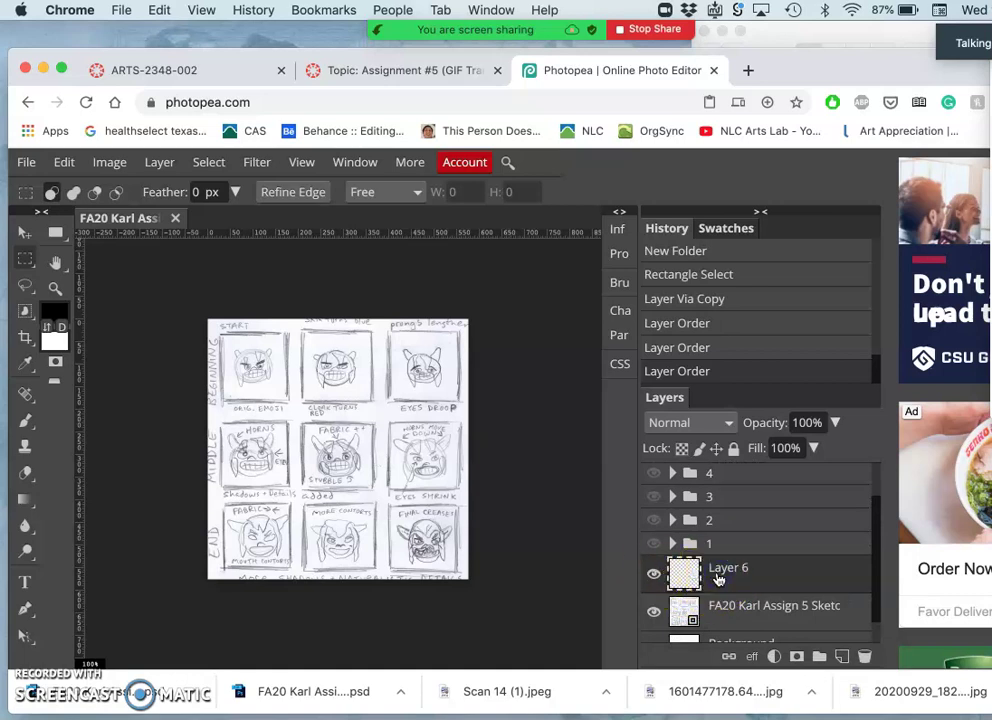
Free Transform Layer 6's HORNS MOVE DOWN panel to the top-left and scale it to fill the canvas
key("super+t")
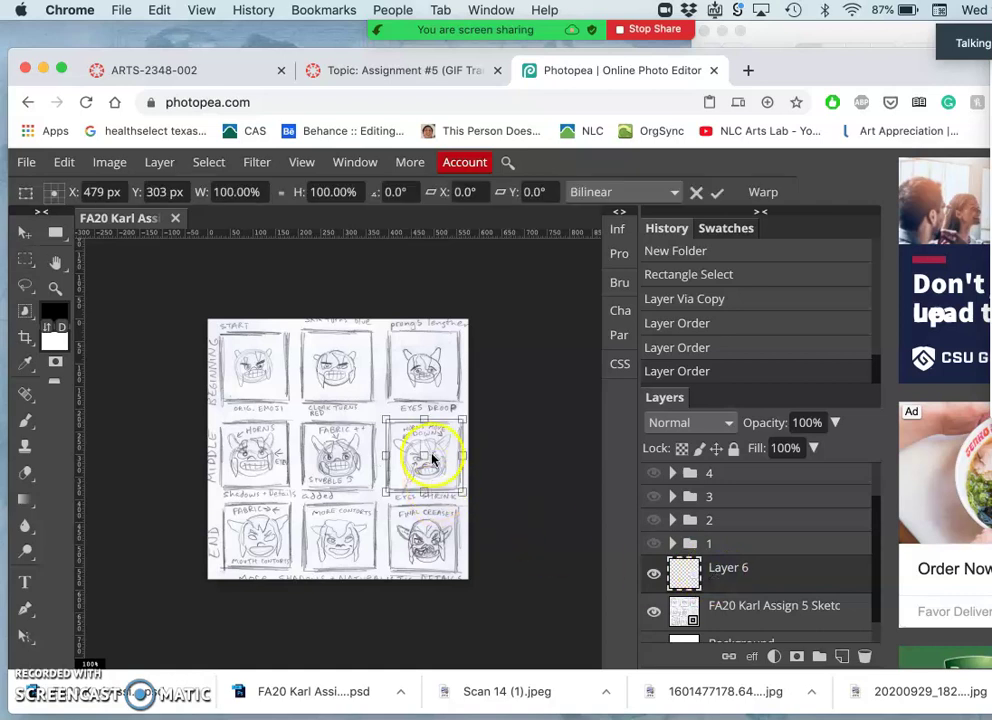
left_click_drag(441, 455, 483, 591)
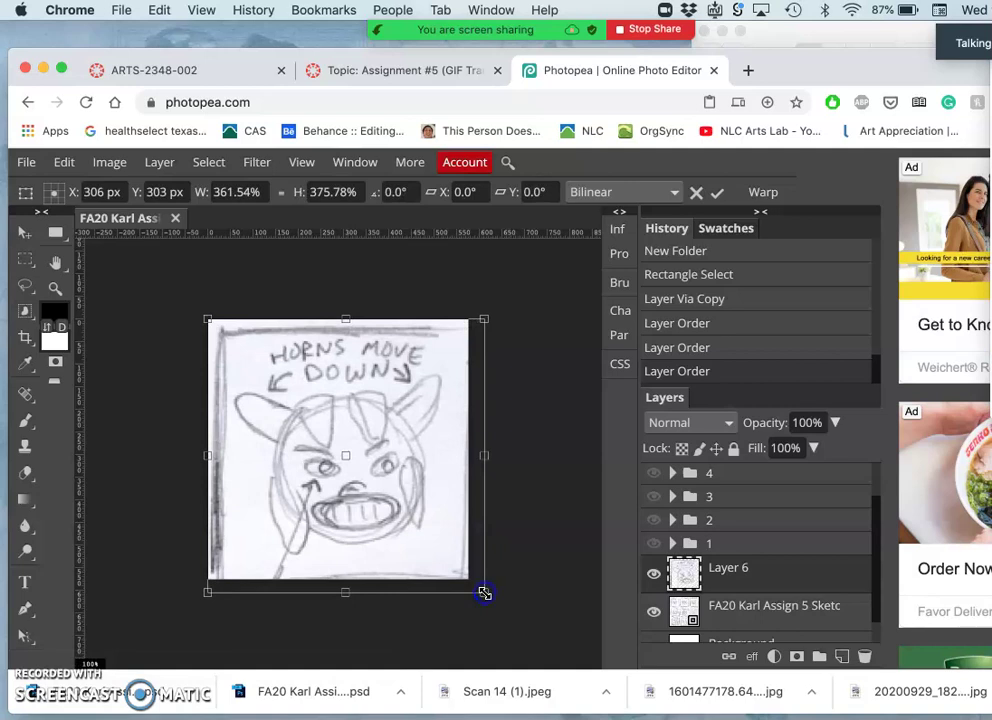
left_click_drag(207, 318, 195, 310)
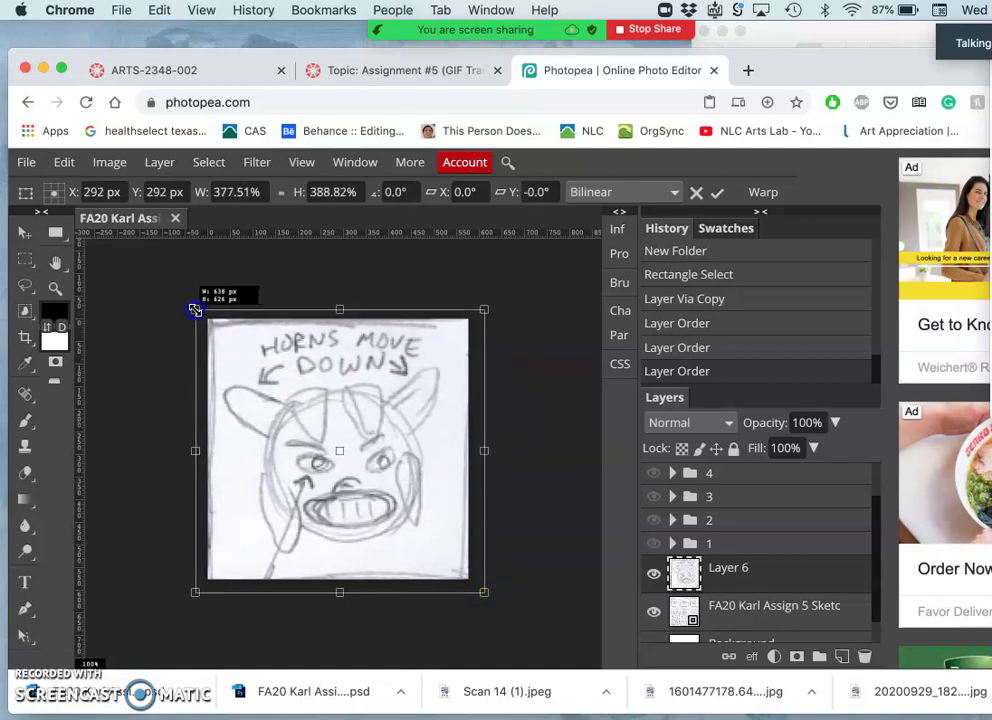
key("Return")
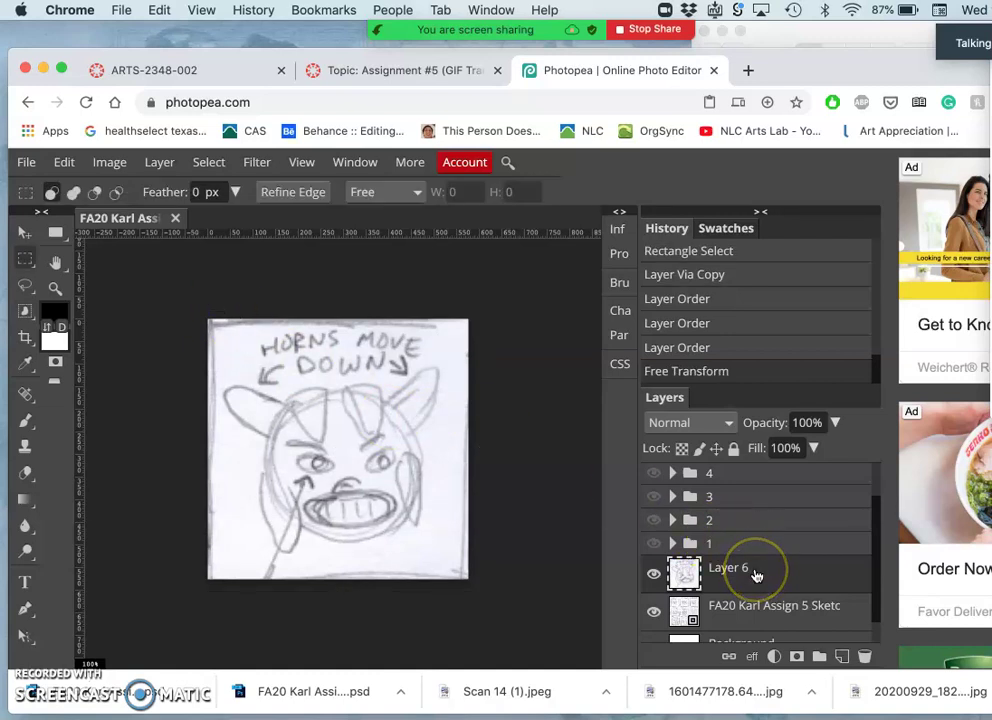
Enlarge the browser page, shift the window right, and move Layer 6 to the top of the layers
mouse_move(454, 100)
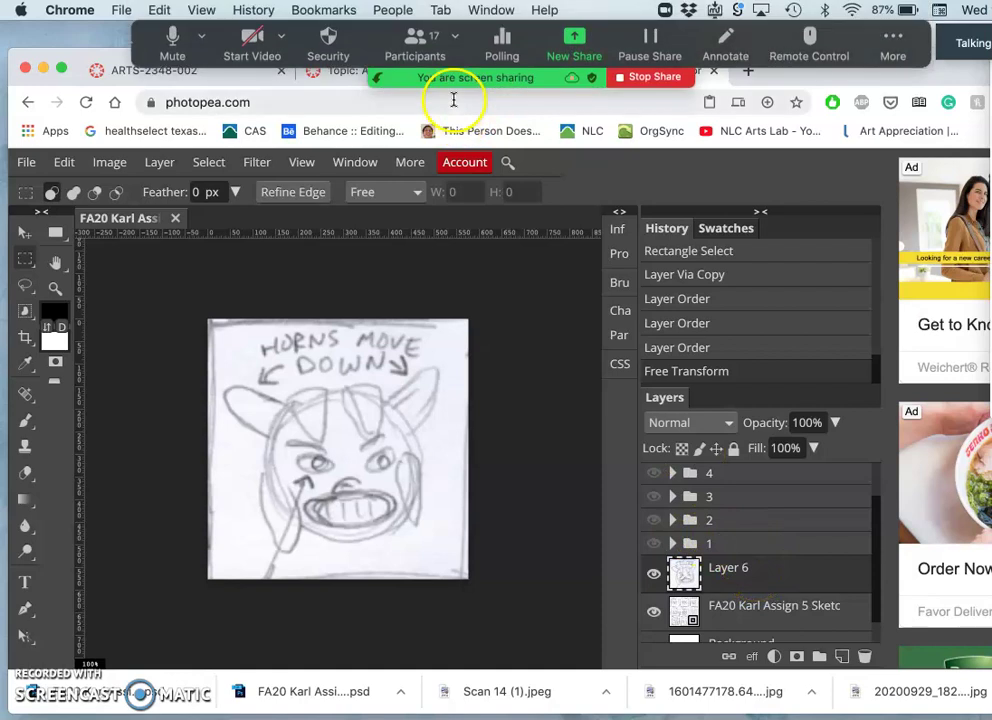
key("super+equal")
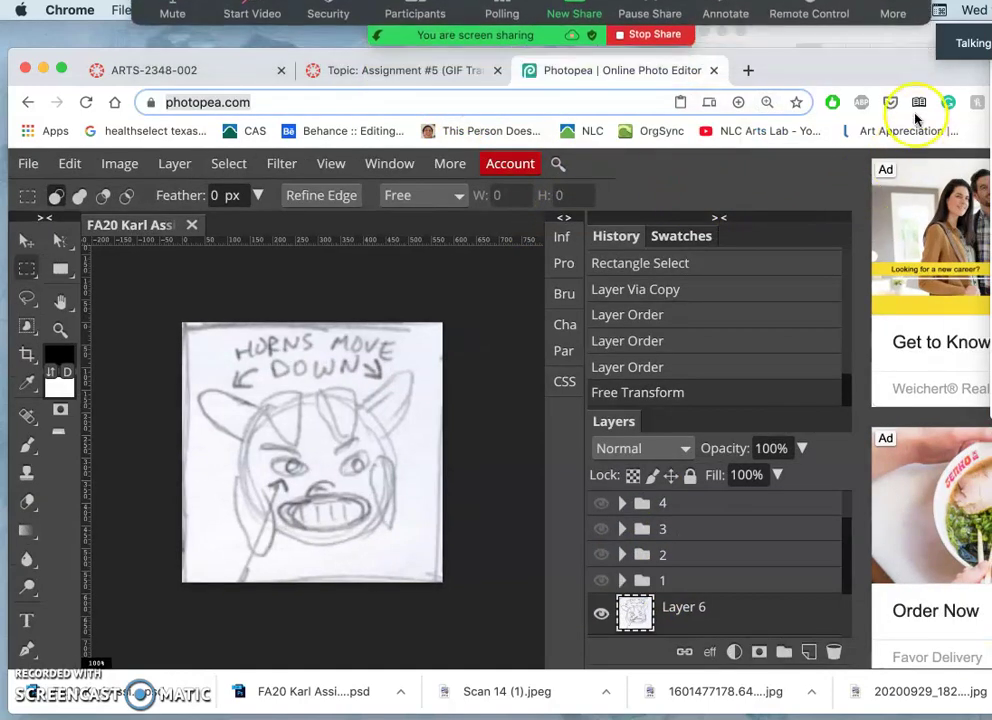
left_click(405, 102)
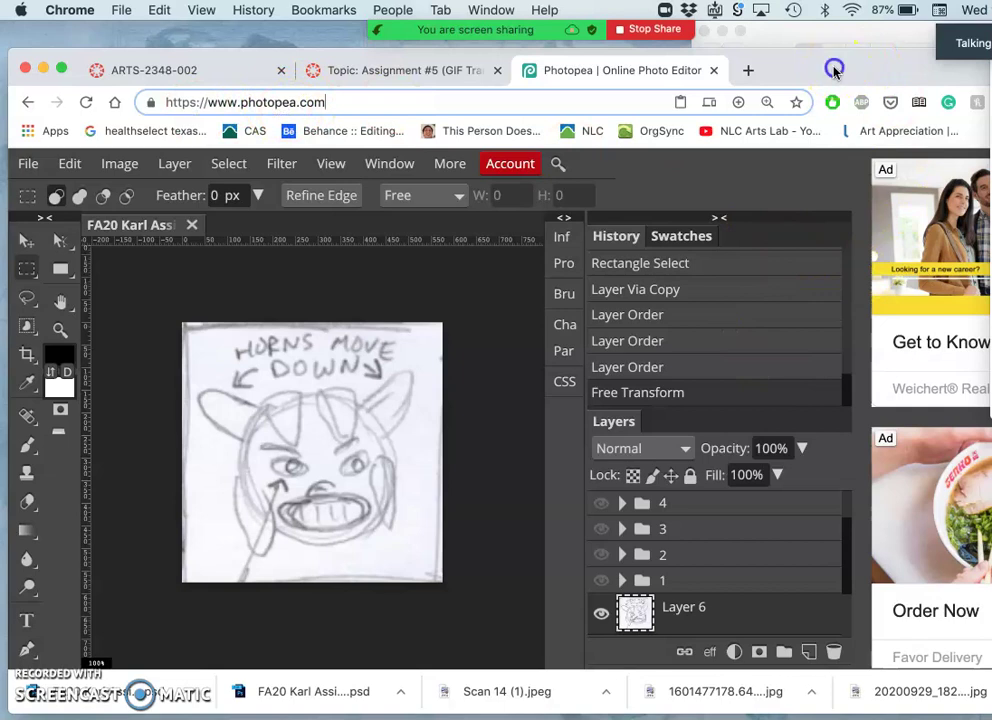
left_click_drag(834, 70, 952, 68)
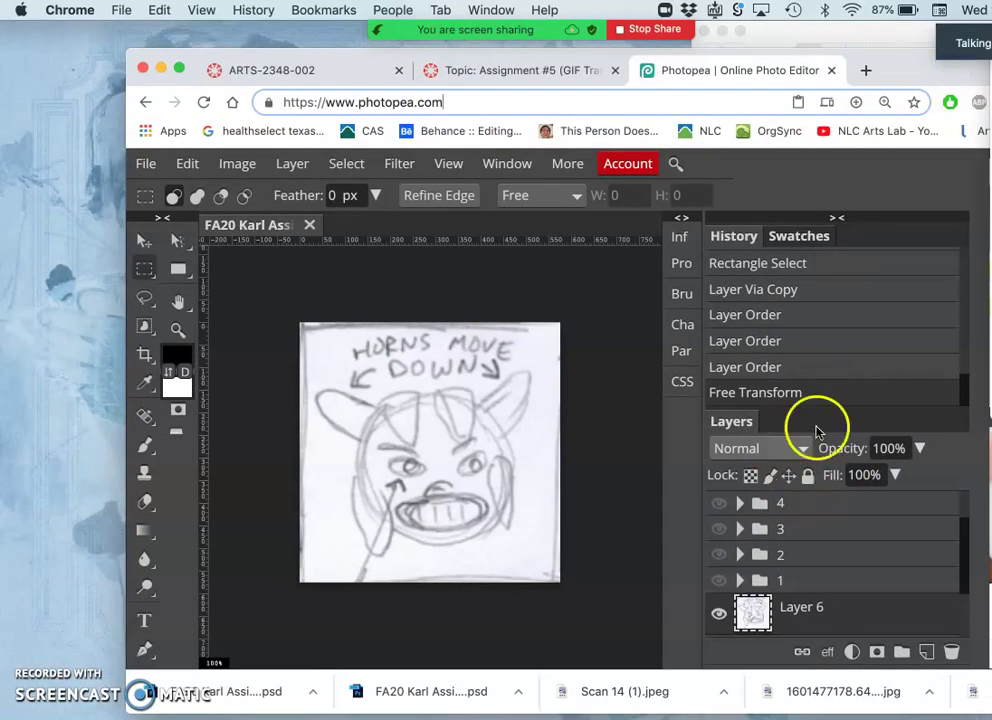
left_click(840, 614)
left_click_drag(840, 614, 827, 510)
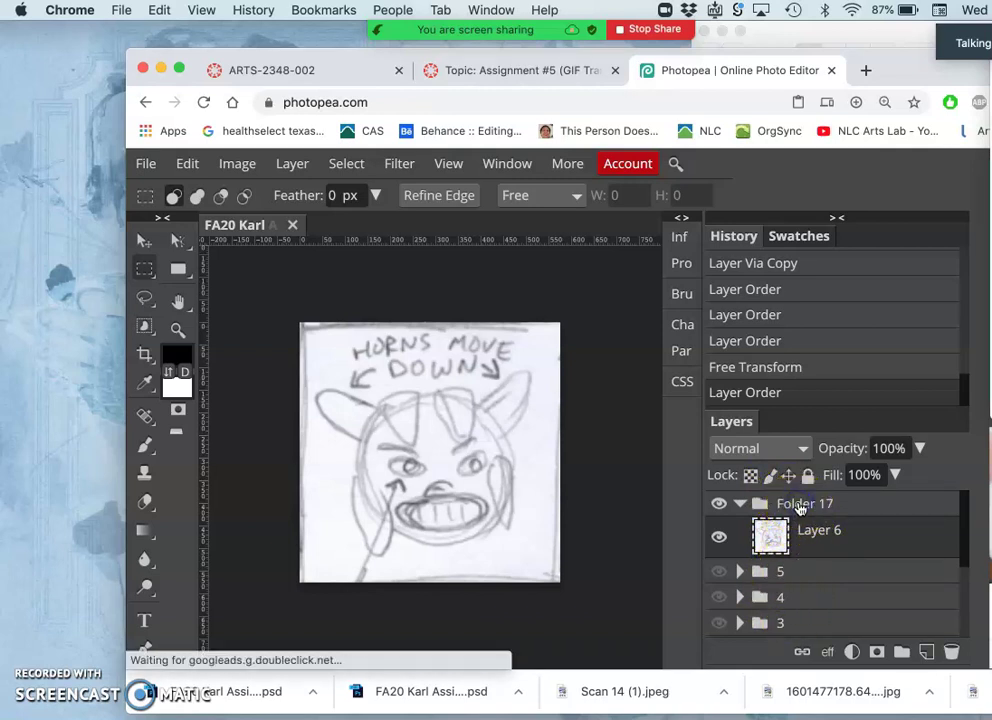
Rename the folder holding Layer 6 to '6' and collapse it
left_click(792, 507)
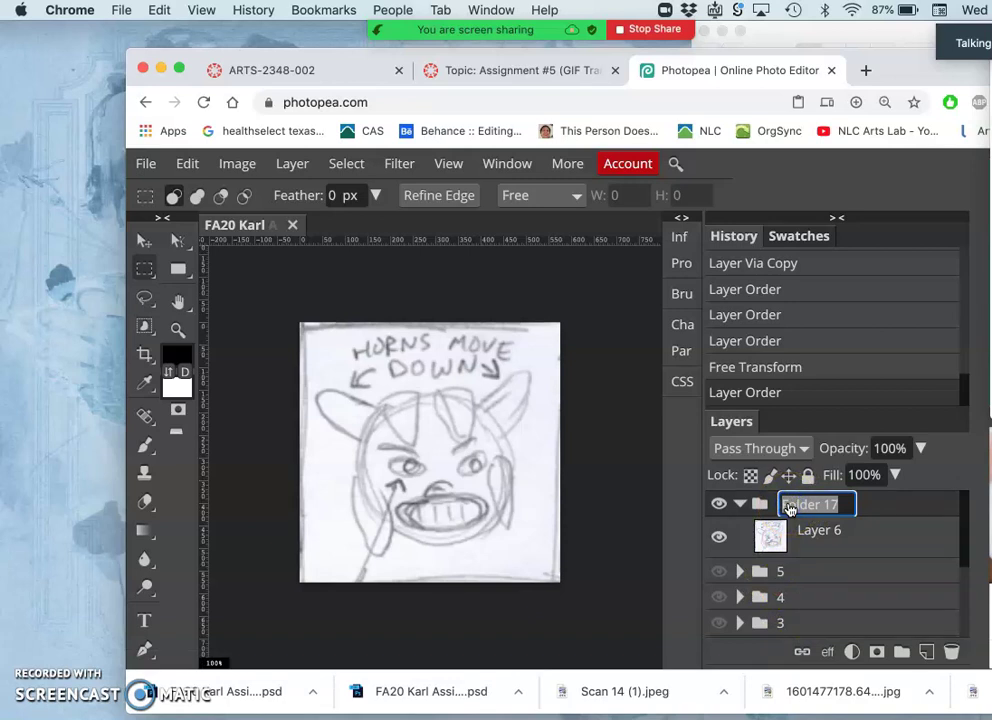
type("6")
left_click(857, 552)
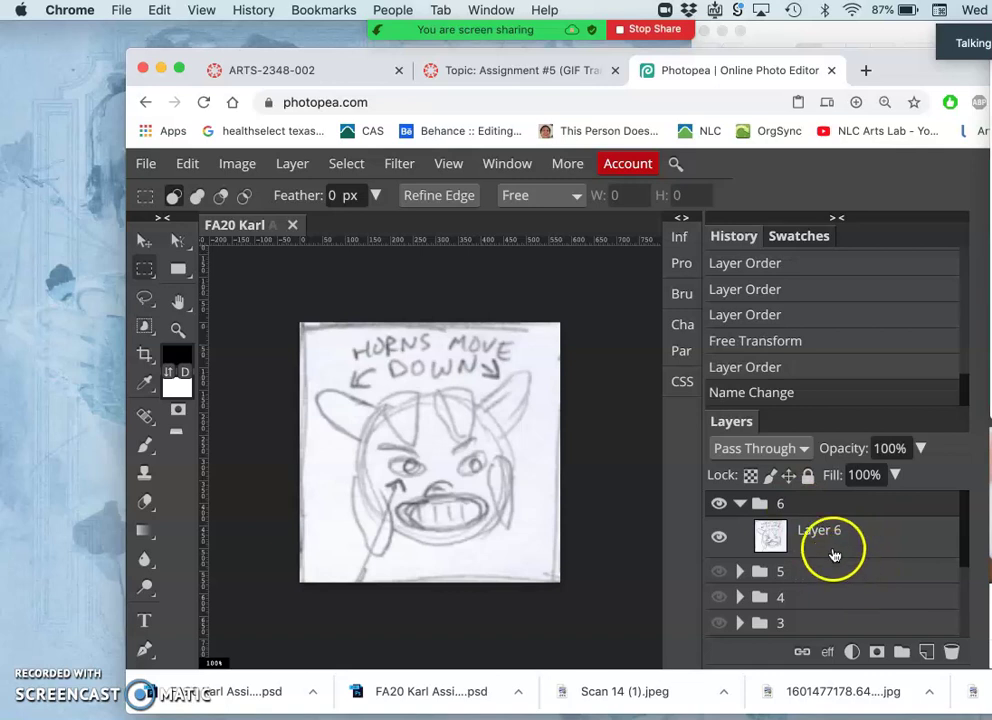
left_click(740, 503)
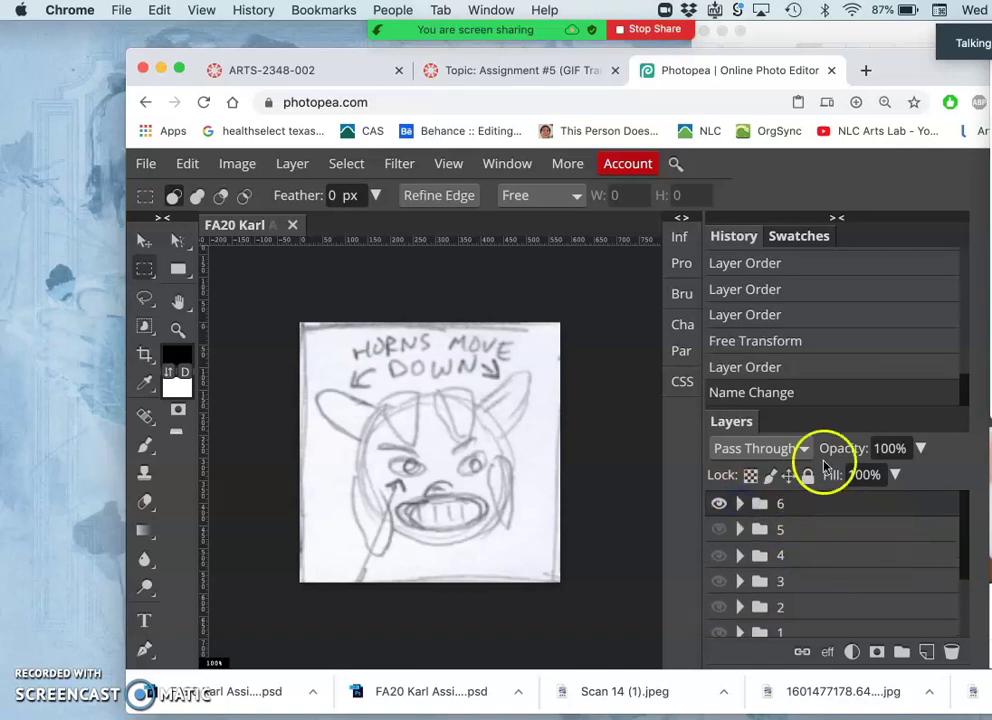
Shrink Chrome's page zoom to 75% and shift the browser window left
left_click(516, 104)
key("super+0")
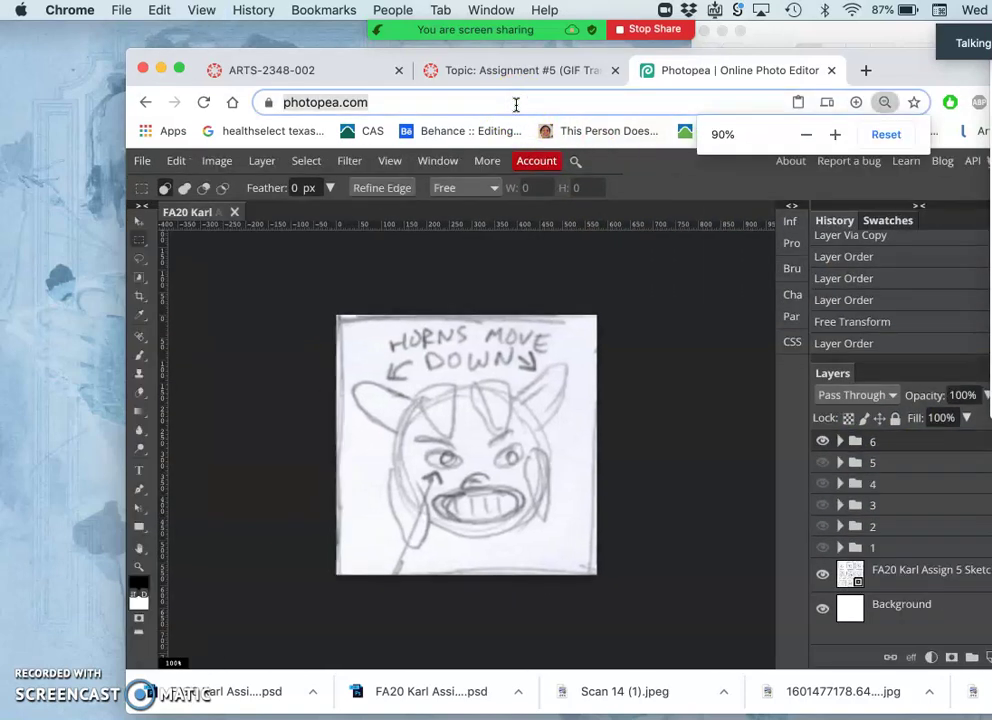
key("super+minus")
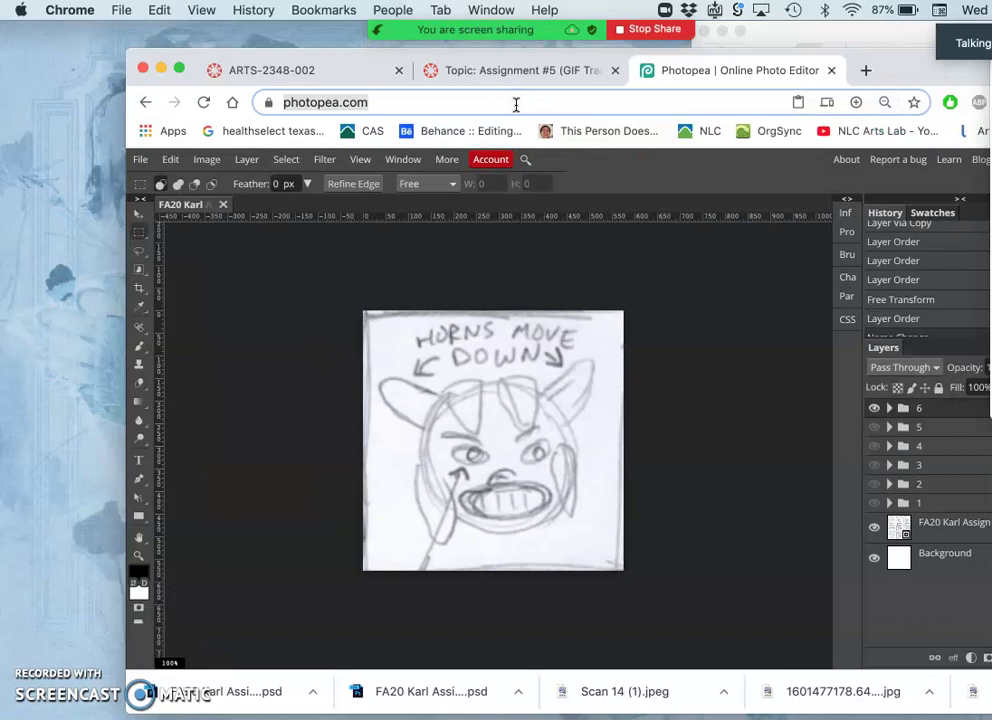
key("super+minus")
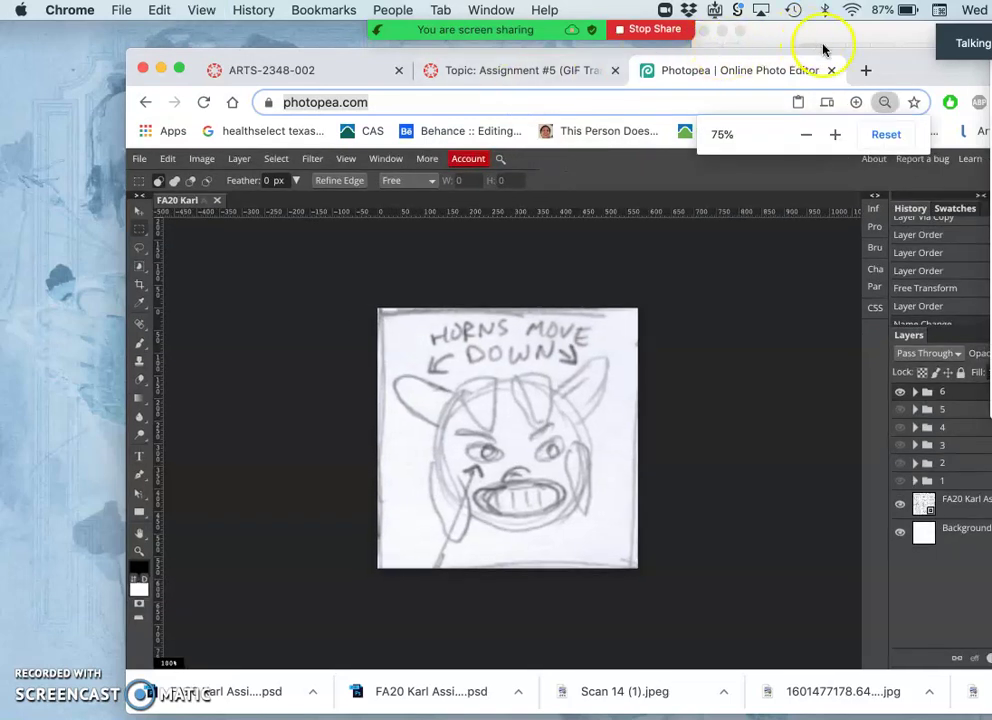
left_click_drag(893, 58, 807, 52)
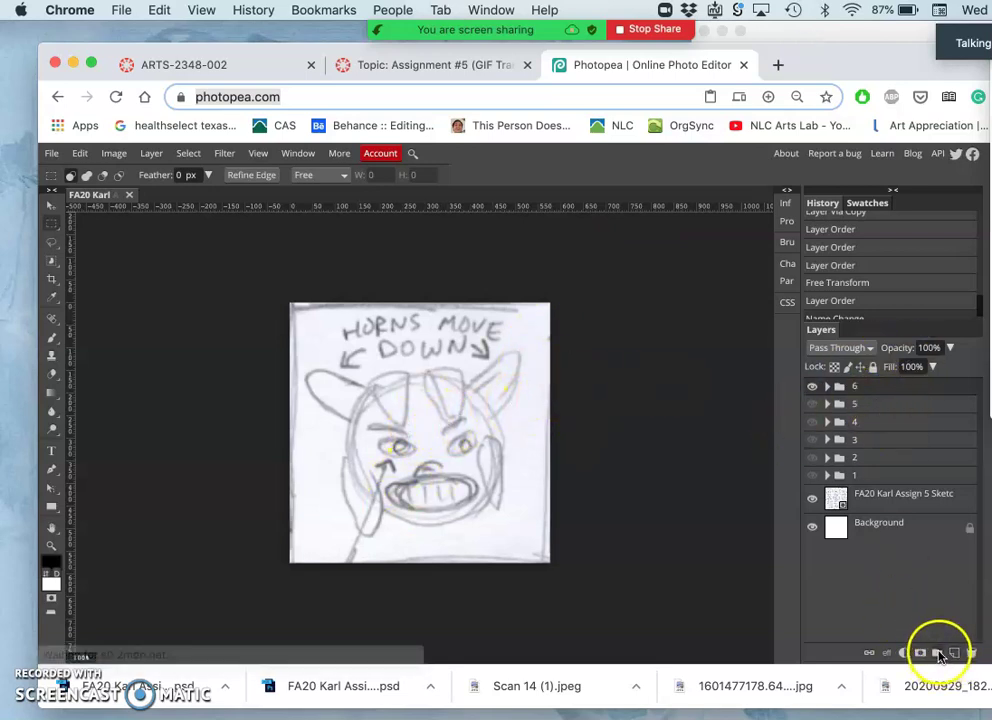
Add a new folder, hide folder 6, and copy the bottom-left storyboard panel onto Layer 7
left_click(937, 652)
left_click(855, 520)
left_click(814, 405)
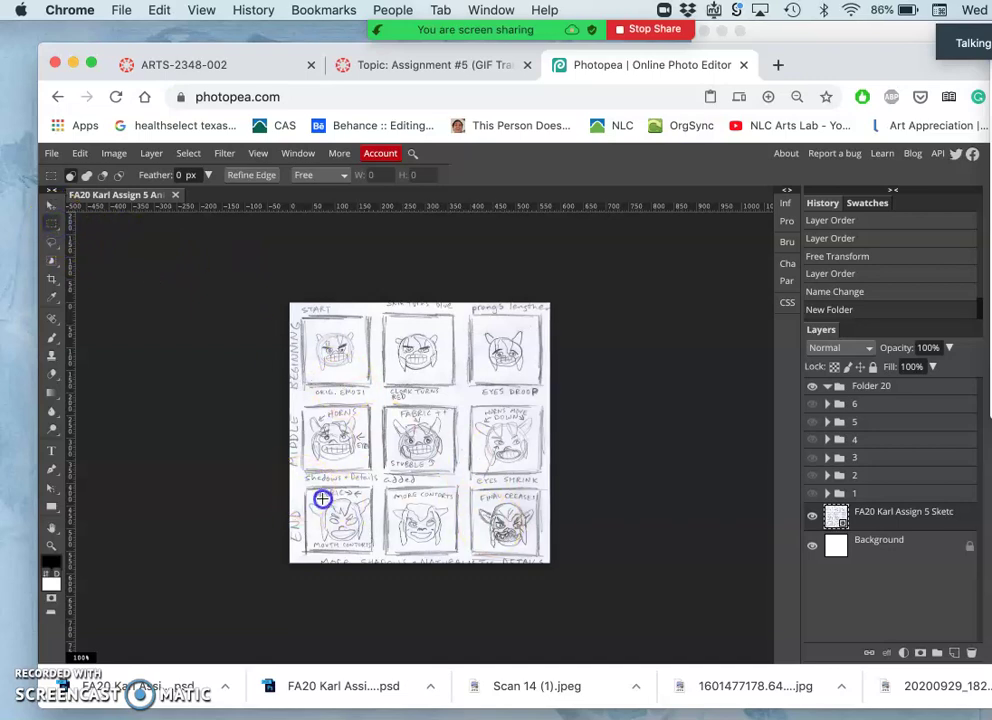
left_click_drag(339, 513, 373, 557)
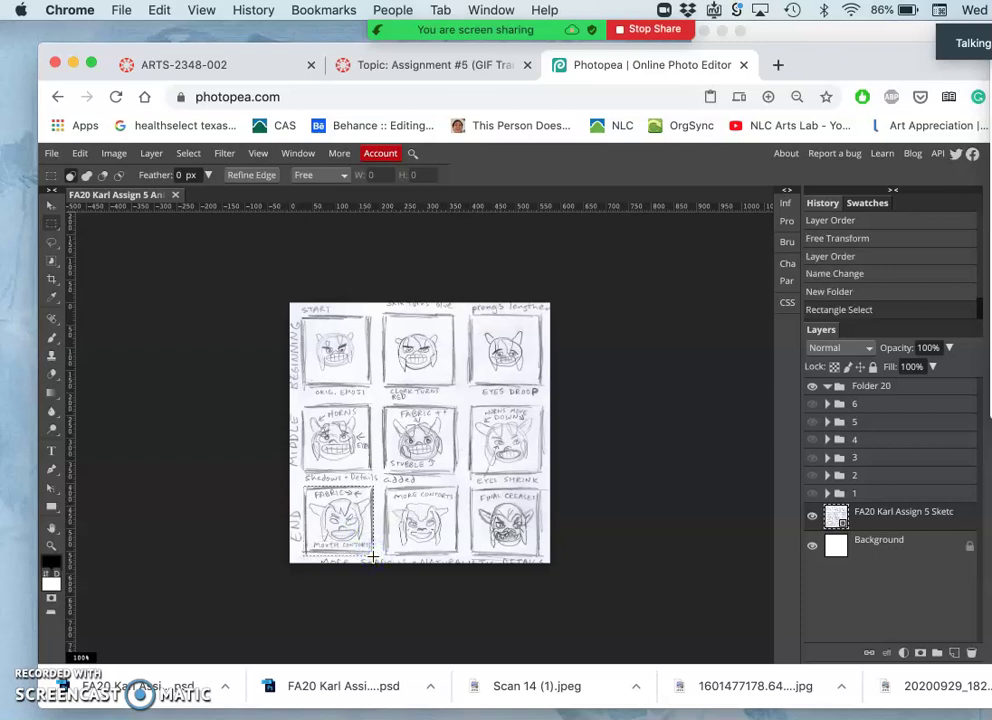
key("super+j")
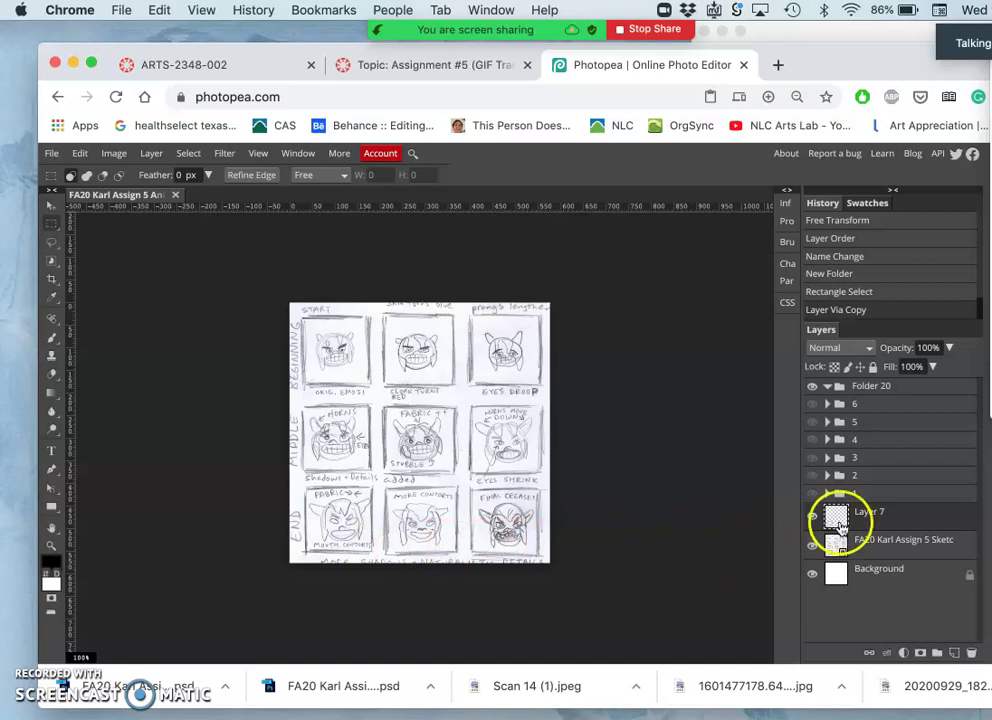
Put Layer 7 into the new folder, rename the folder '7', and collapse it
left_click_drag(888, 524, 858, 422)
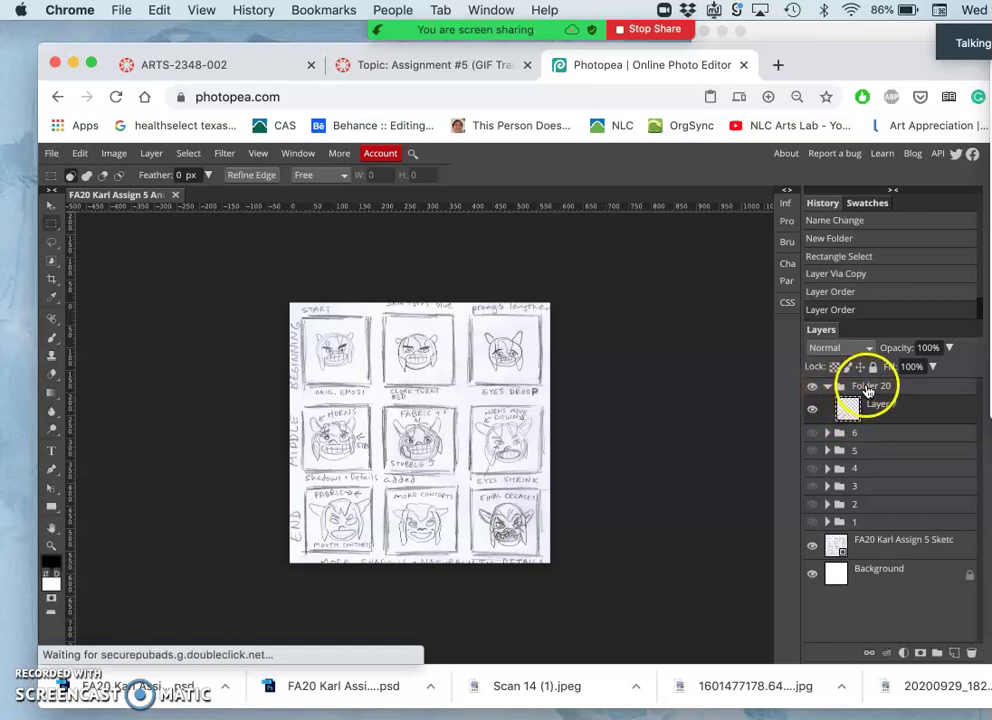
left_click(868, 388)
double_click(870, 387)
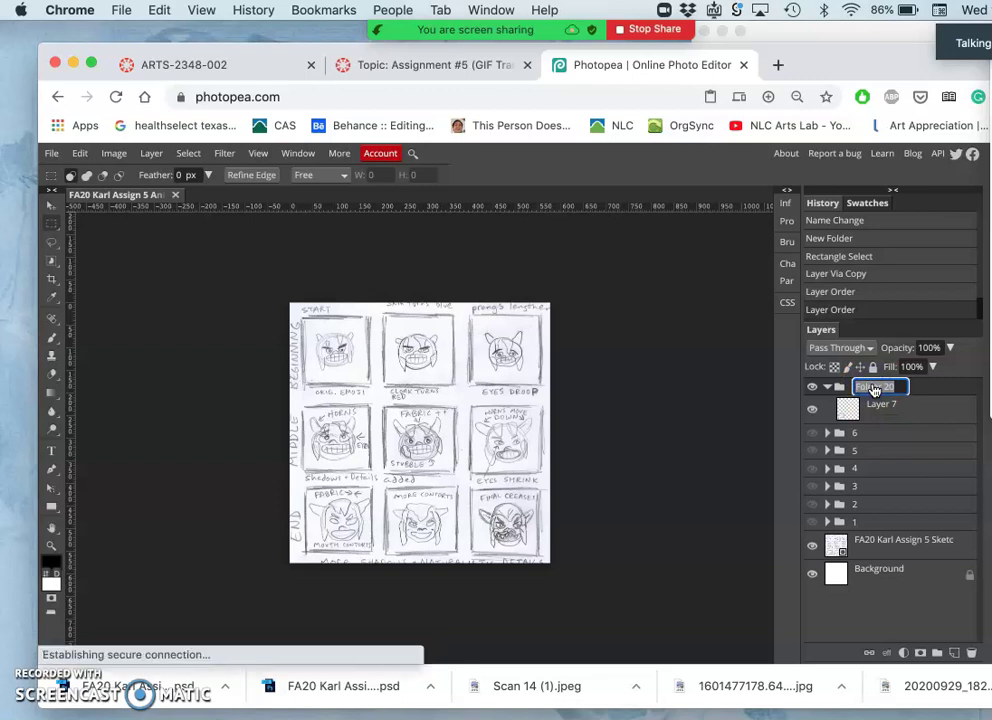
type("7")
key("Return")
left_click(826, 389)
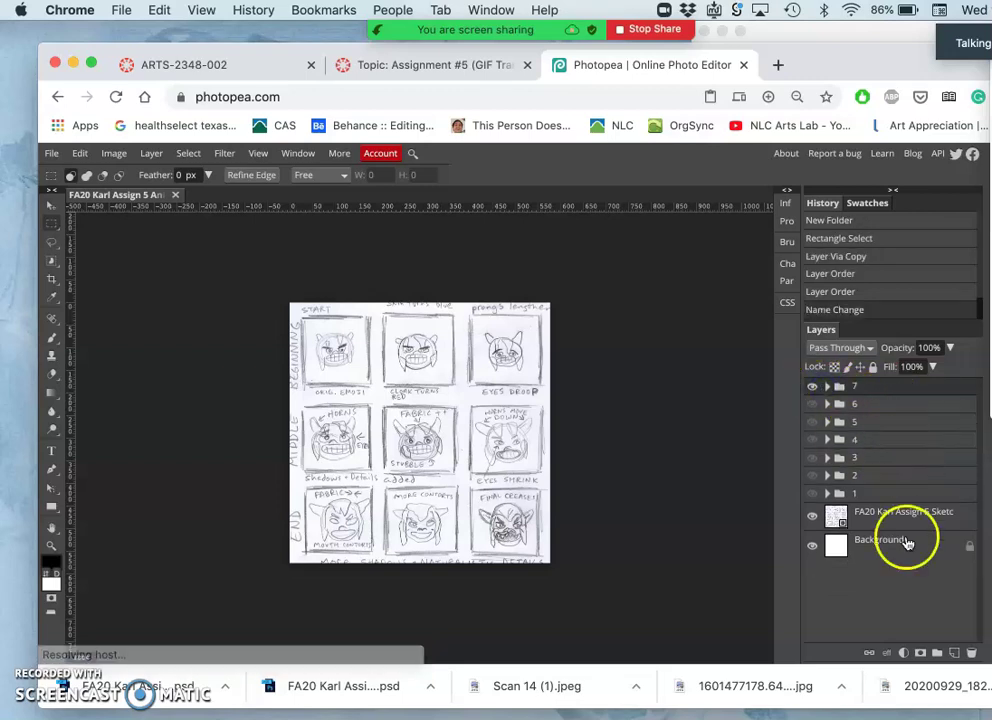
Add another folder and copy the bottom-middle MORE CONTORTS panel onto Layer 8
left_click(936, 652)
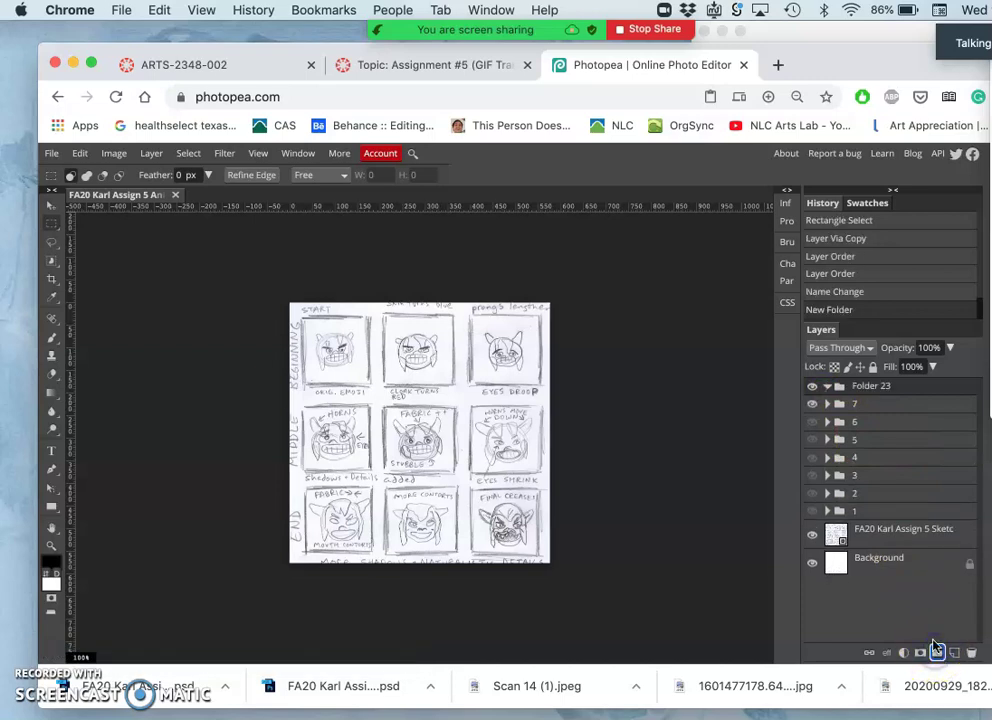
left_click_drag(879, 540, 815, 410)
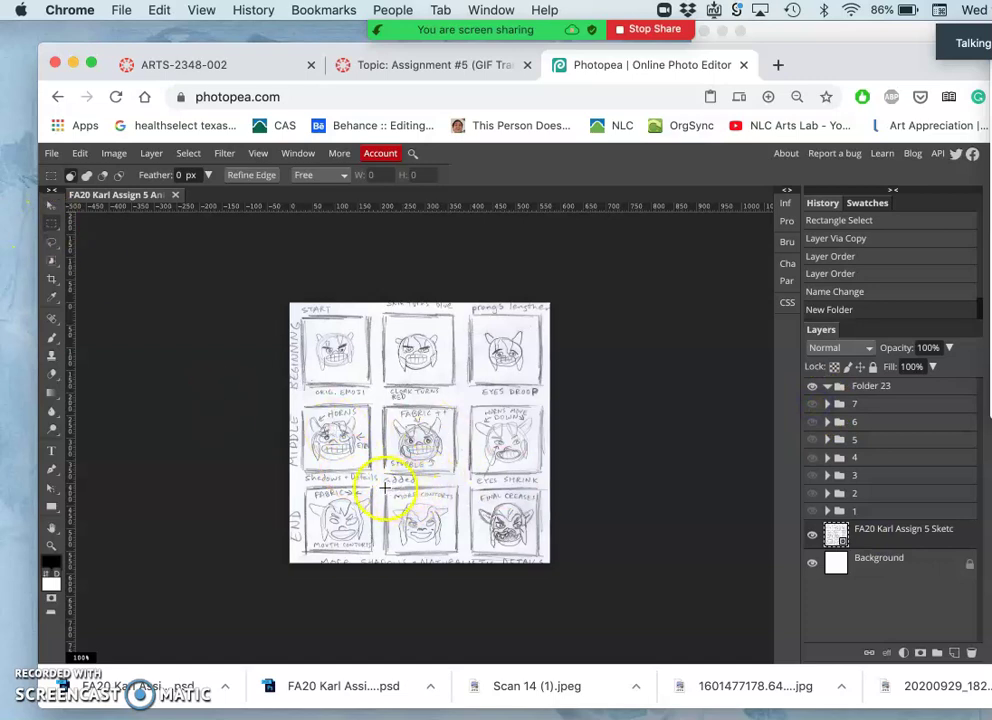
mouse_move(383, 486)
left_mouse_down()
mouse_move(445, 527)
mouse_move(457, 557)
left_mouse_up()
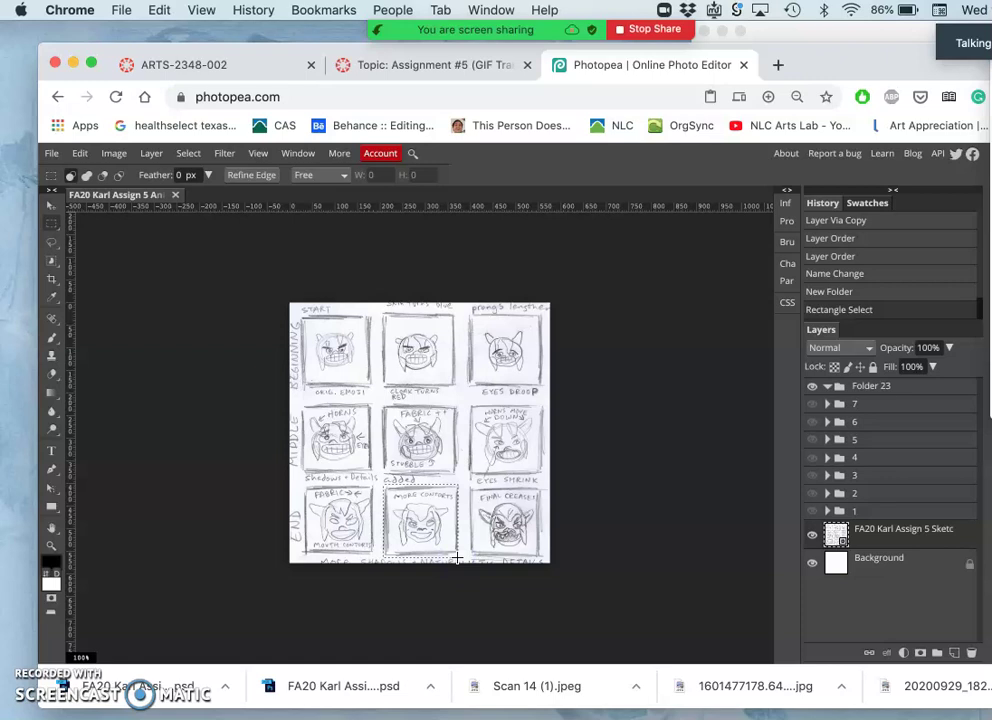
key("ctrl+j")
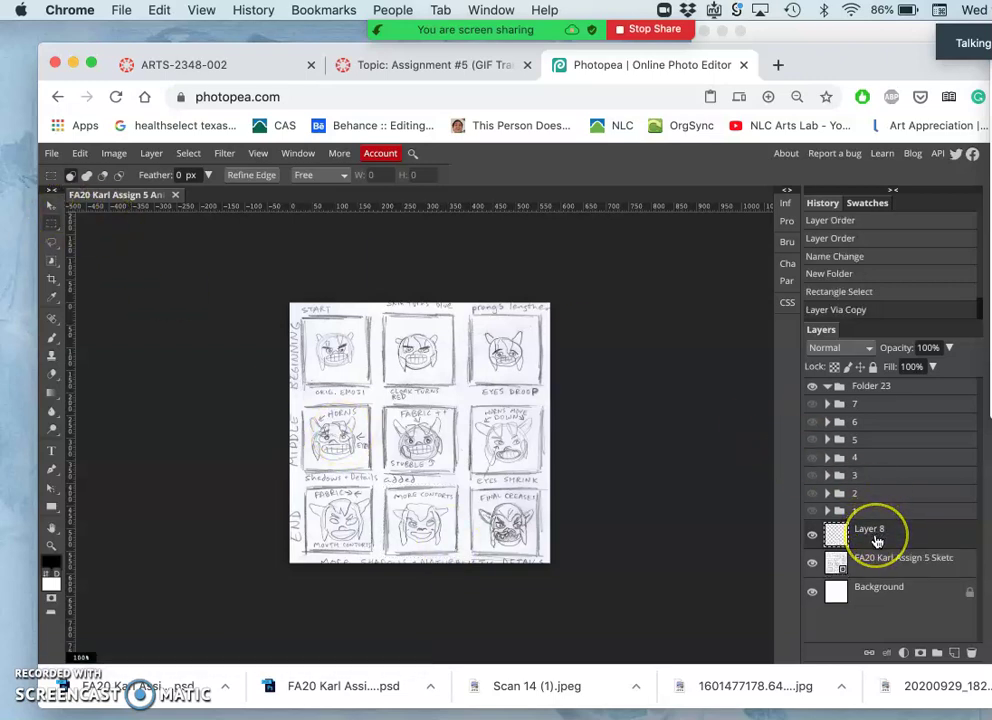
Free Transform Layer 8's panel to enlarge it over the whole page
key("ctrl+t")
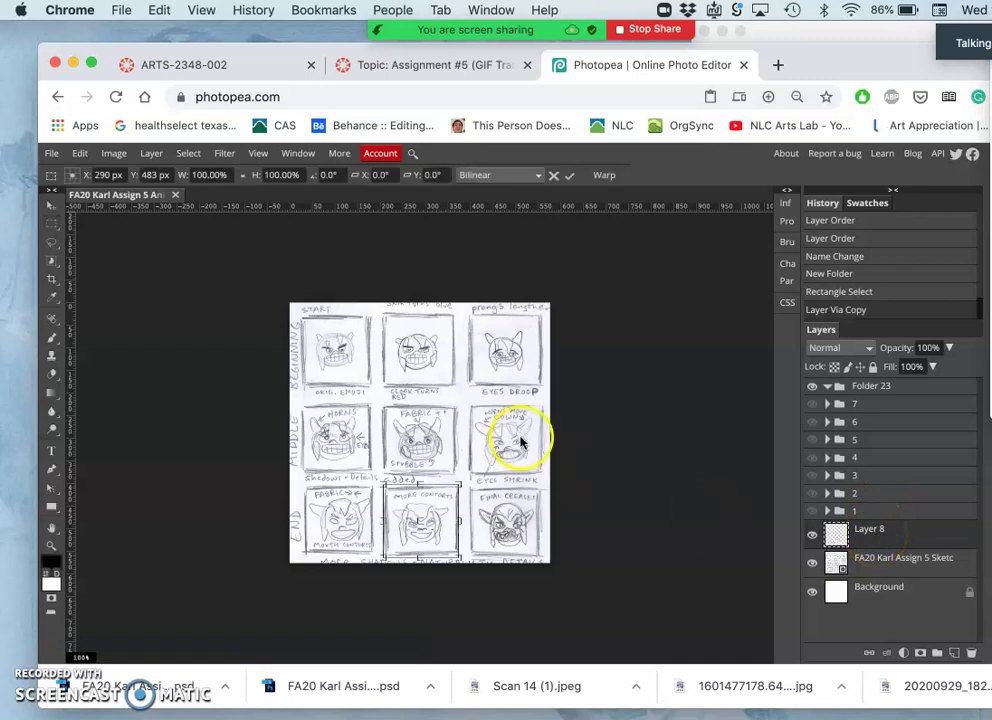
mouse_move(460, 486)
left_mouse_down()
mouse_move(523, 407)
mouse_move(640, 314)
left_mouse_up()
left_click_drag(521, 404, 417, 380)
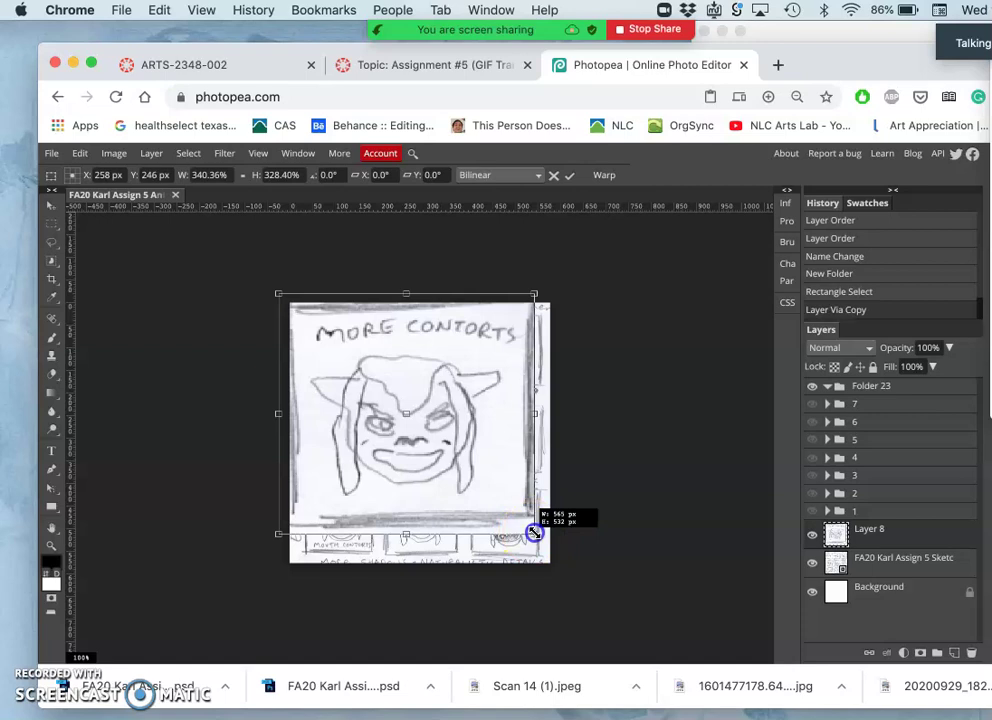
left_click_drag(535, 536, 556, 589)
left_click_drag(497, 533, 497, 530)
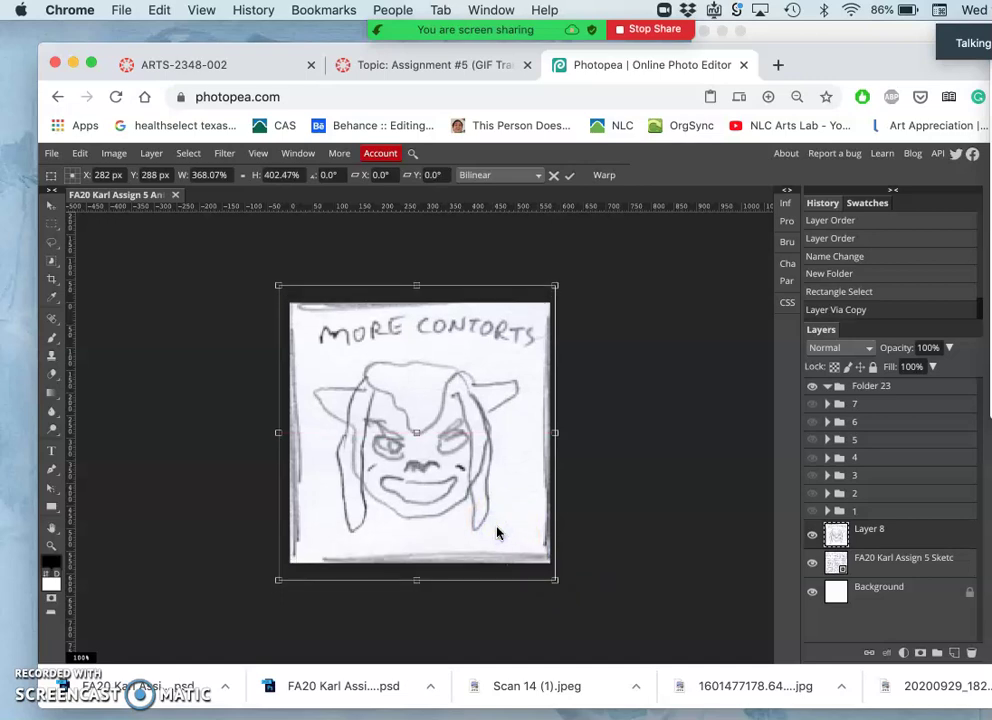
key("Return")
left_click_drag(510, 529, 537, 540)
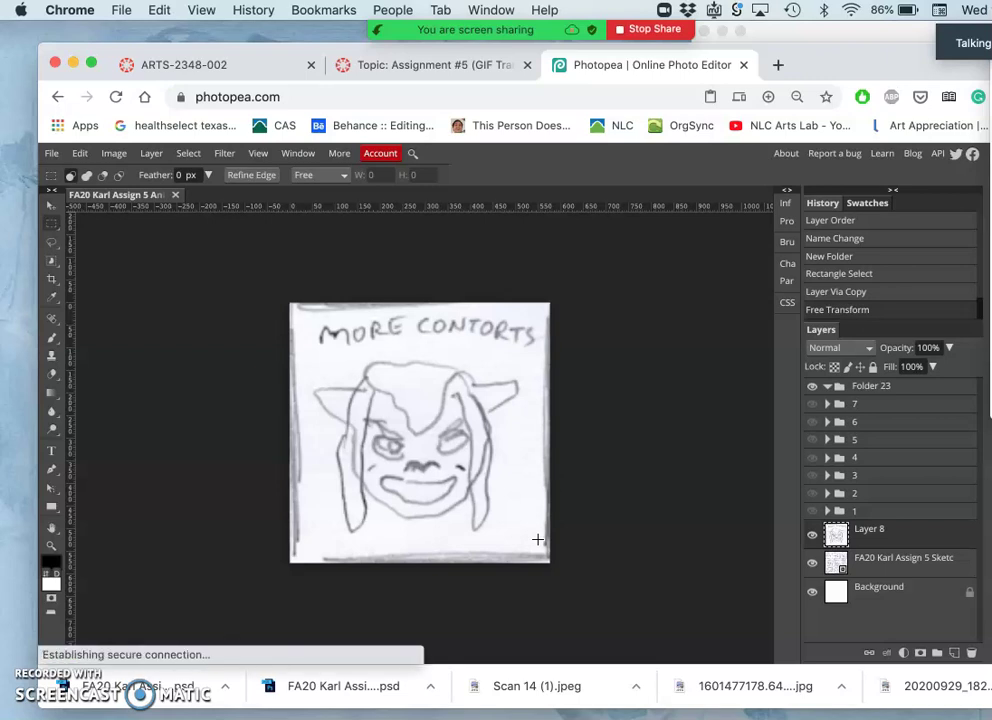
Move Layer 8 into Folder 23, rename the folder '8', and hide it
mouse_move(772, 540)
left_mouse_down()
mouse_move(881, 527)
mouse_move(873, 540)
left_mouse_up()
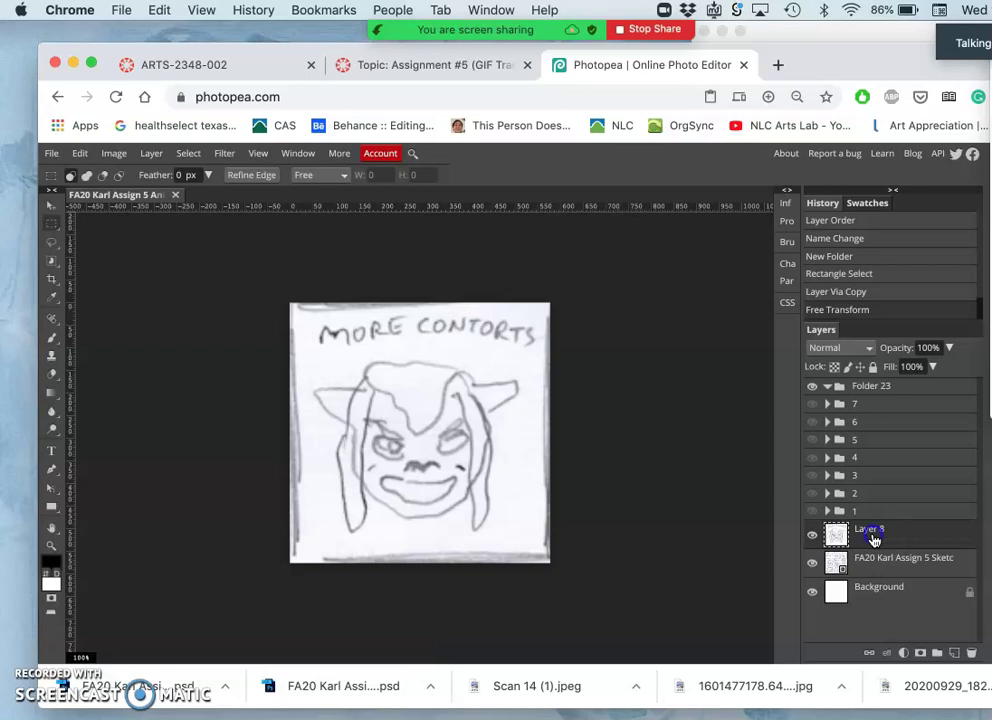
left_click_drag(873, 540, 866, 390)
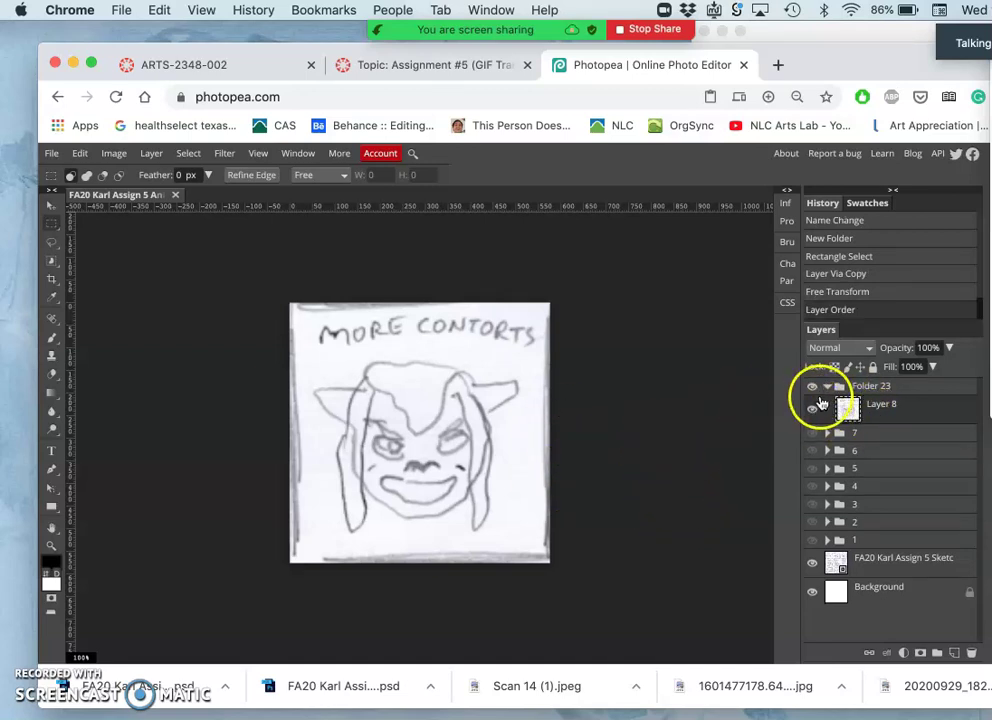
left_click(827, 387)
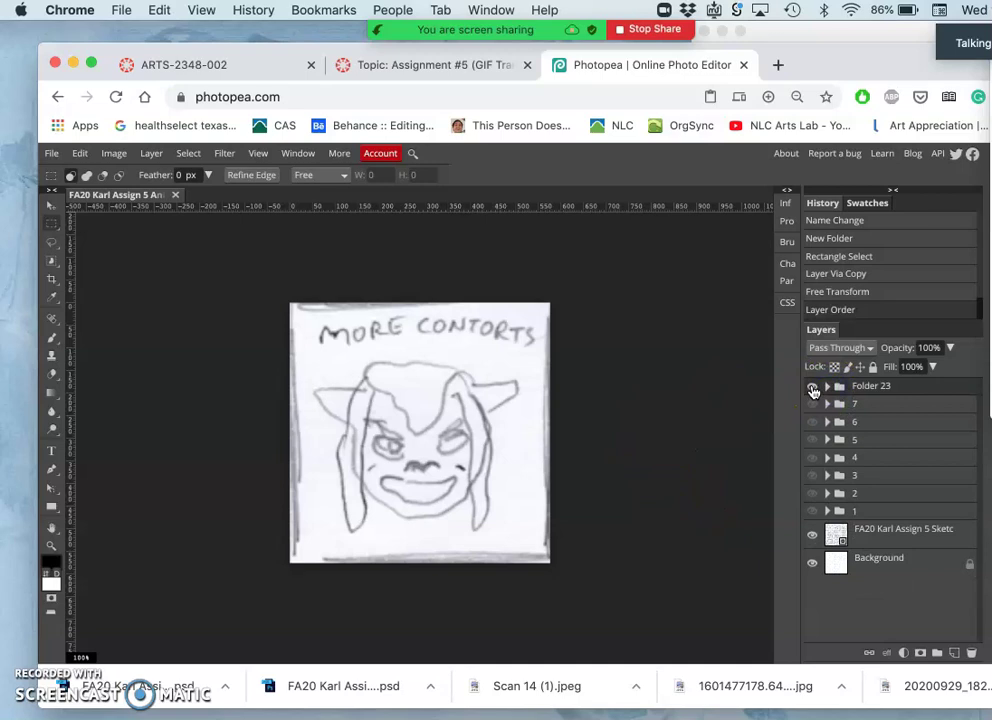
left_click(857, 388)
type("8")
left_click(881, 412)
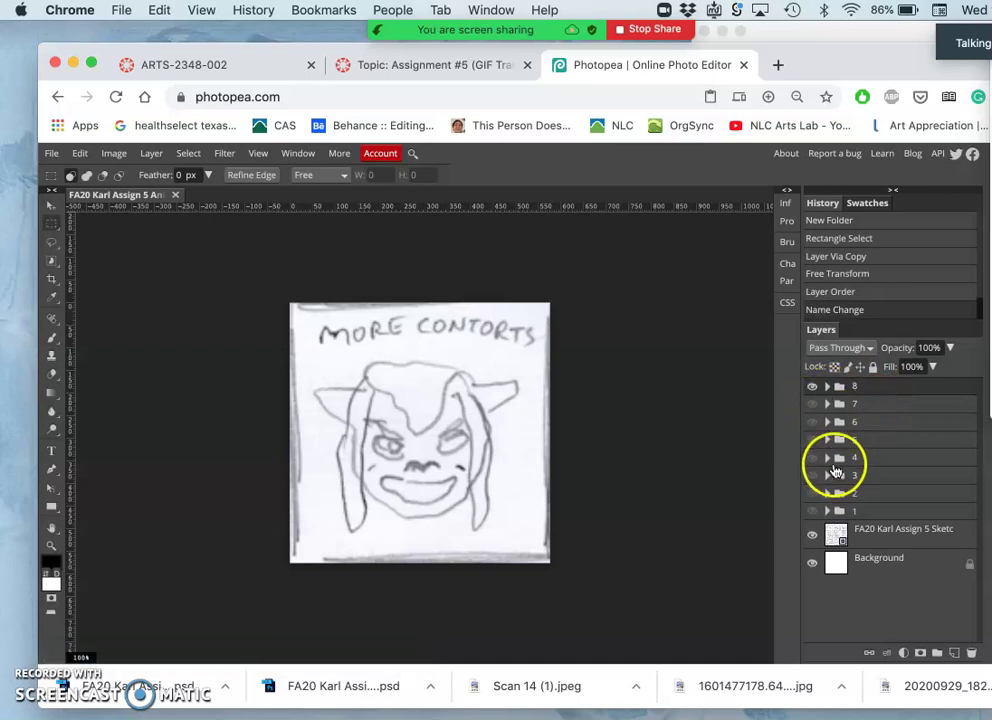
left_click(813, 388)
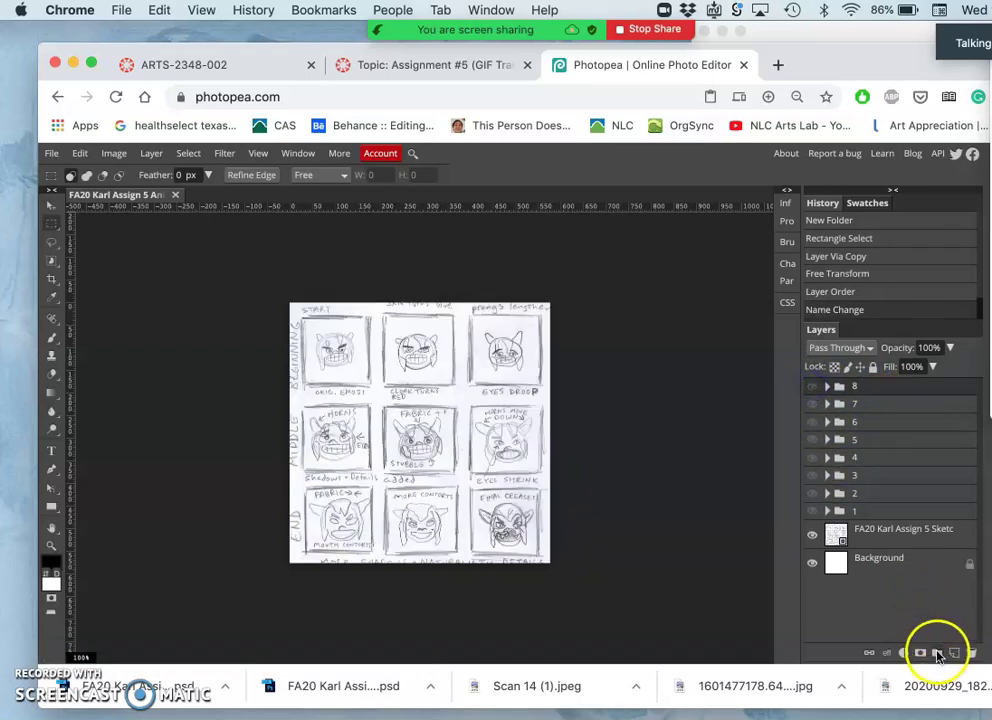
Add a folder for frame nine and copy the bottom-right FINAL CREASES panel into it as Layer 9
left_click(937, 652)
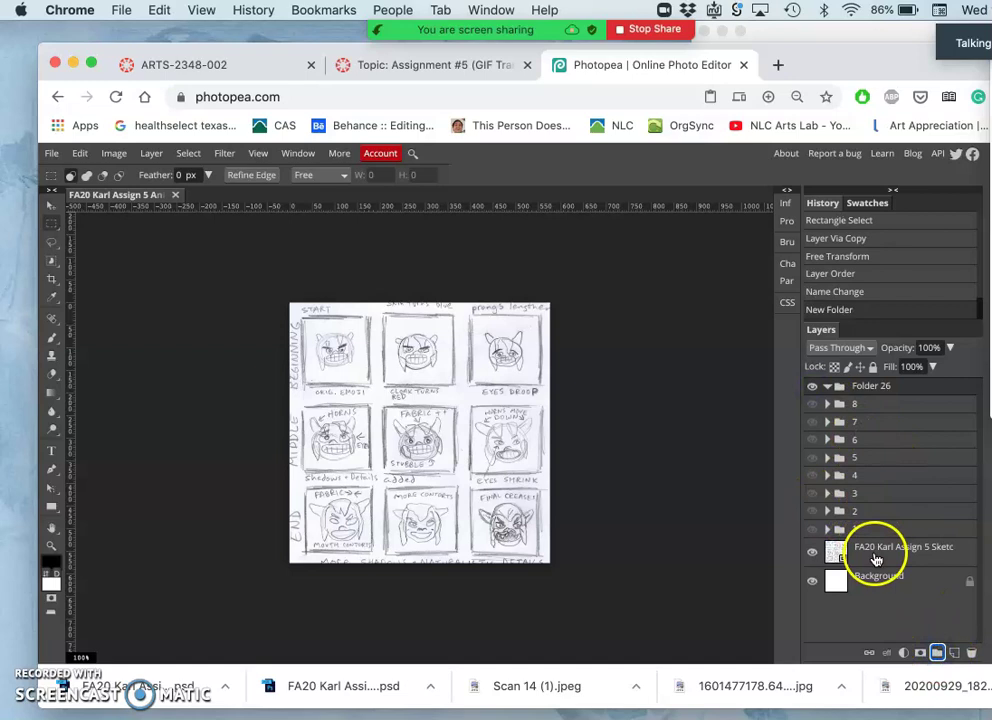
left_click(878, 558)
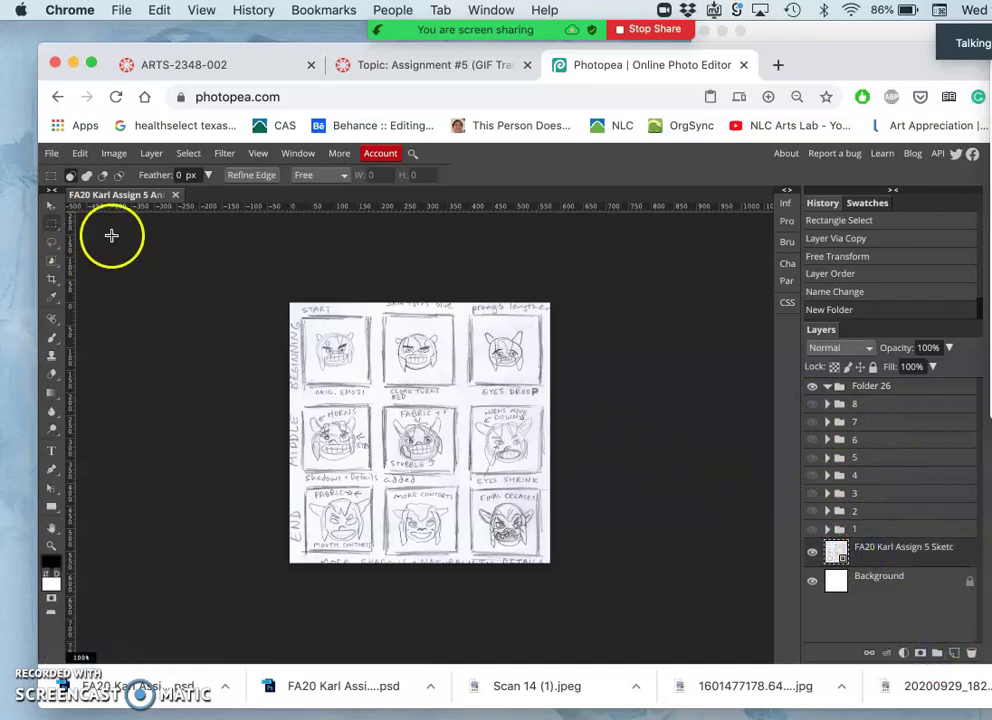
left_click_drag(468, 487, 542, 558)
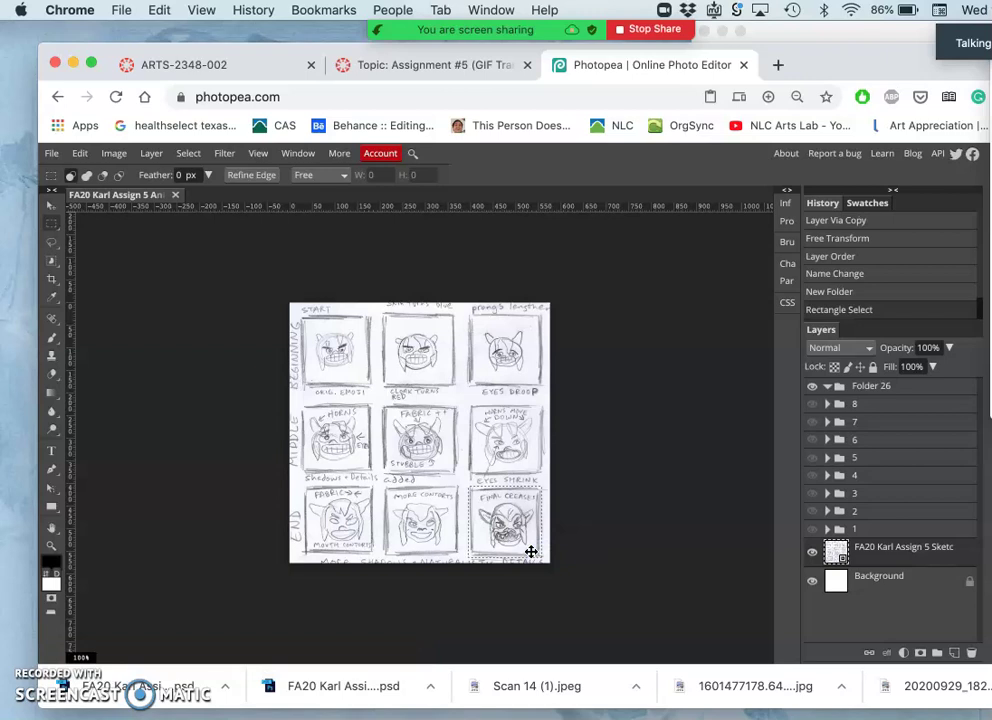
key("super+j")
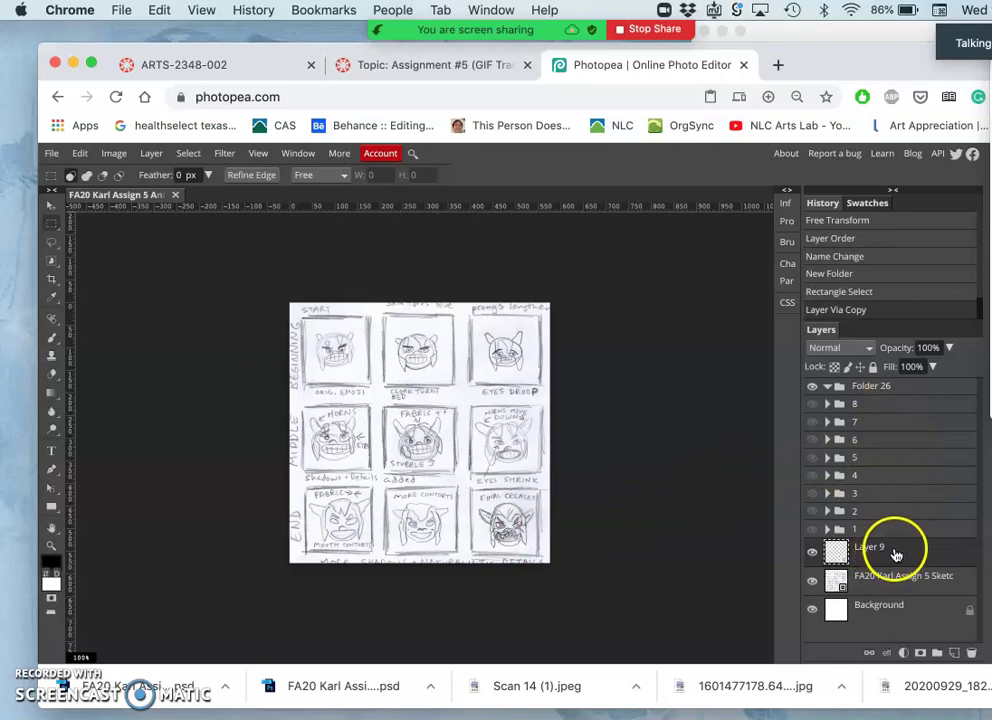
left_click_drag(896, 554, 859, 421)
left_click(862, 416)
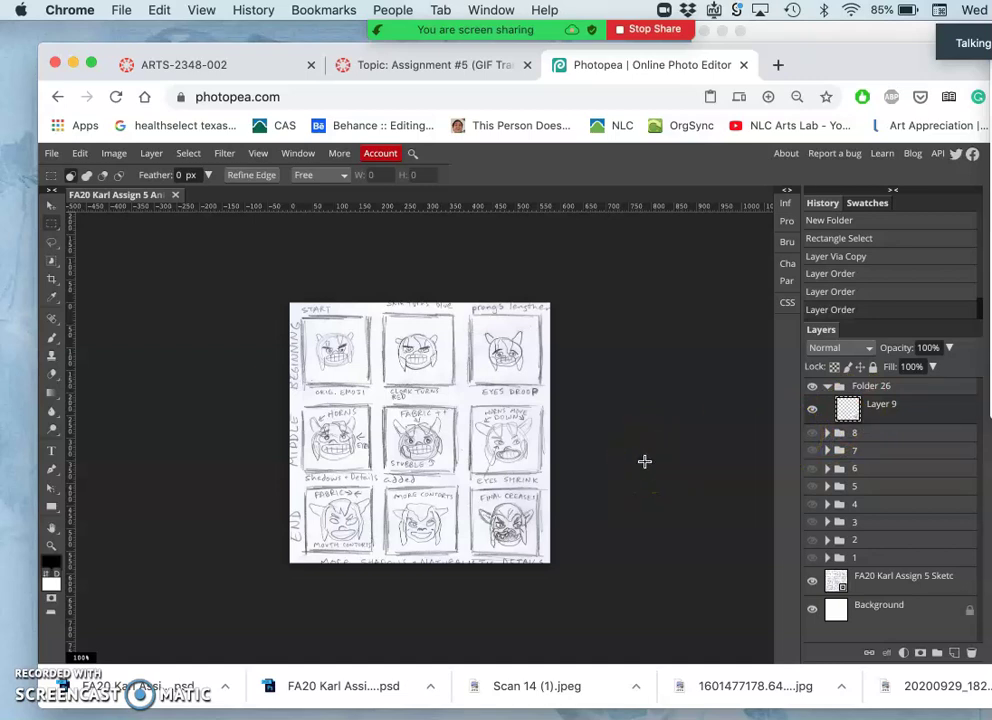
Free Transform Layer 9's panel, stretching it to fill the canvas
key("super+t")
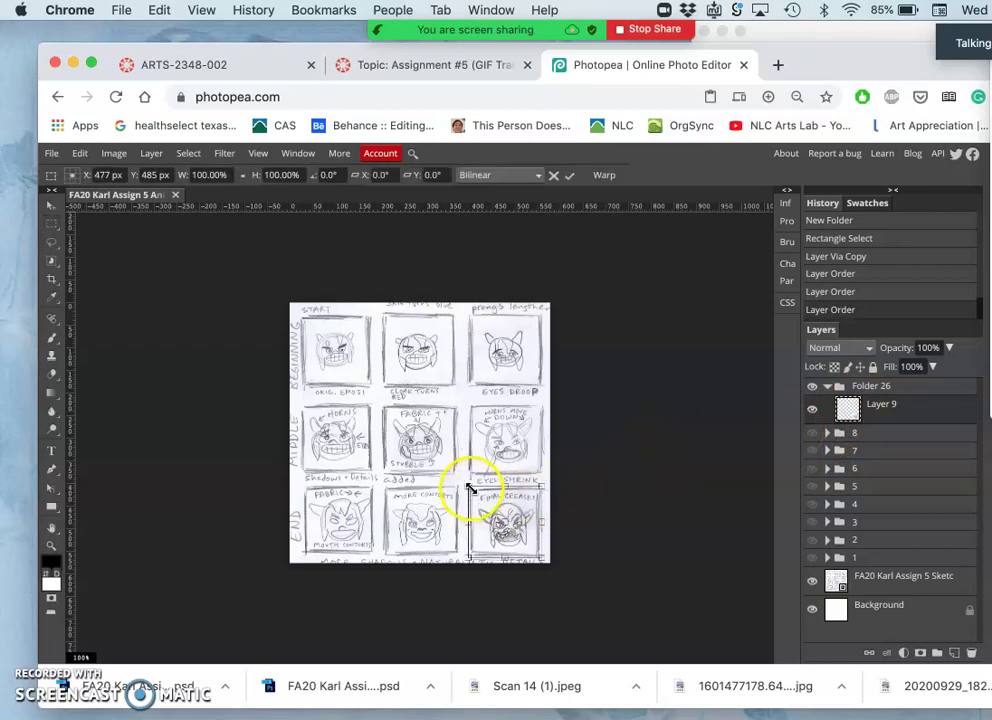
mouse_move(468, 486)
left_mouse_down()
mouse_move(394, 443)
mouse_move(283, 343)
left_mouse_up()
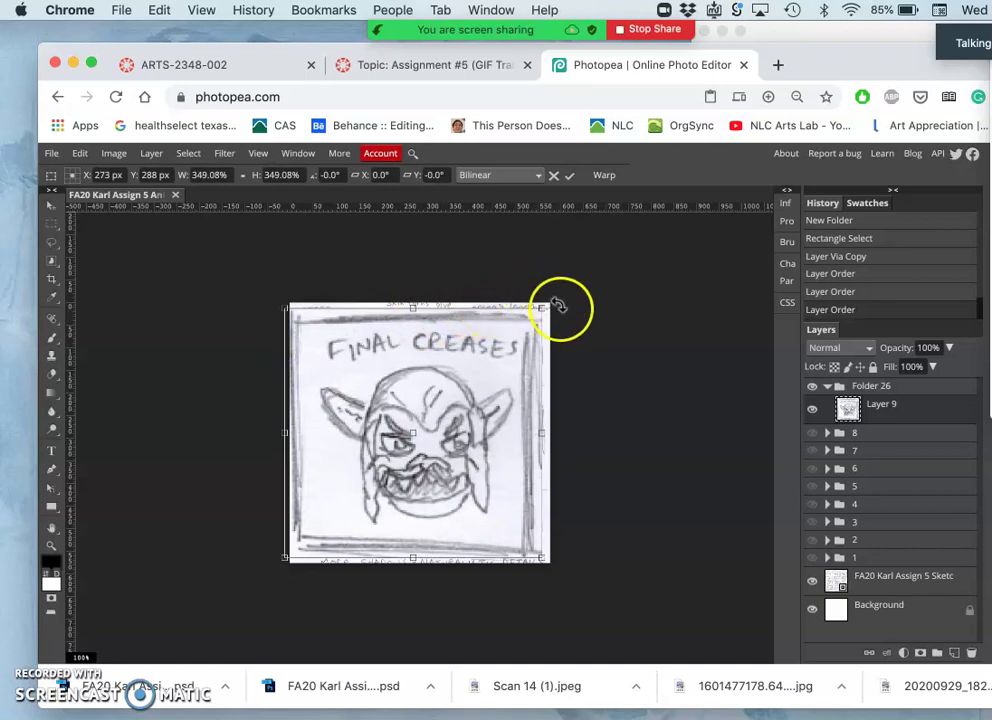
left_click_drag(542, 306, 563, 289)
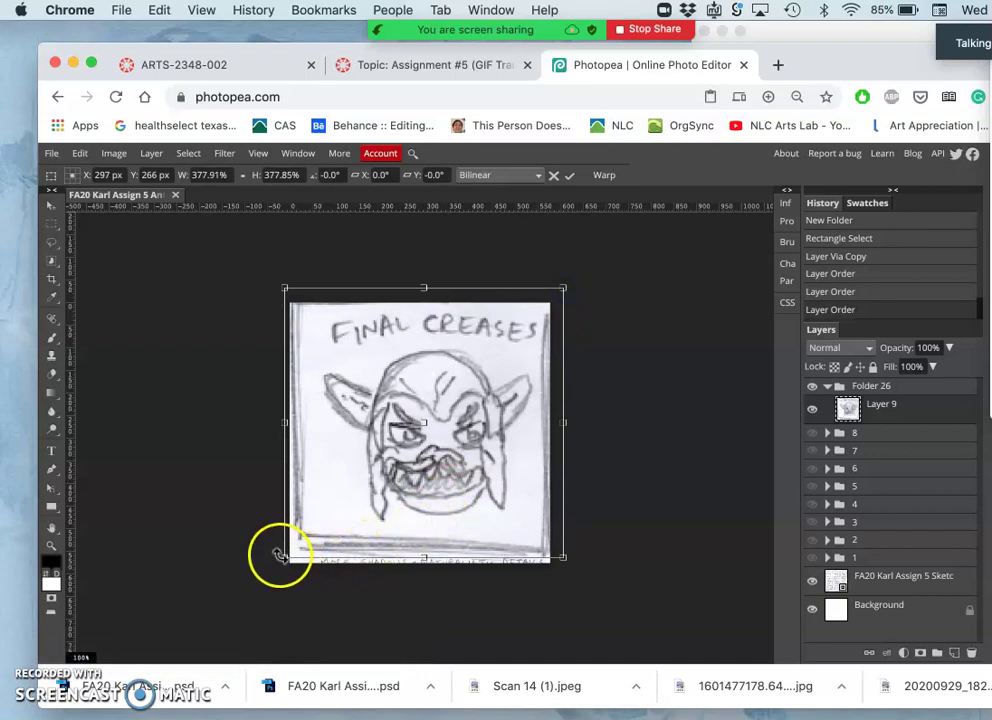
left_click_drag(287, 558, 282, 575)
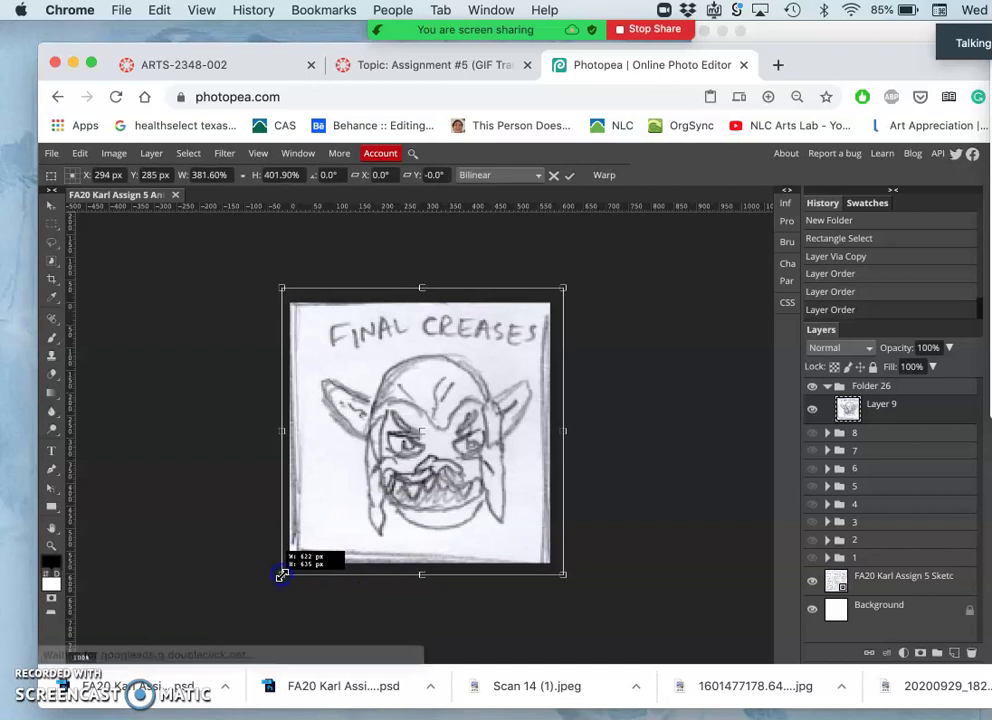
left_click_drag(282, 575, 282, 575)
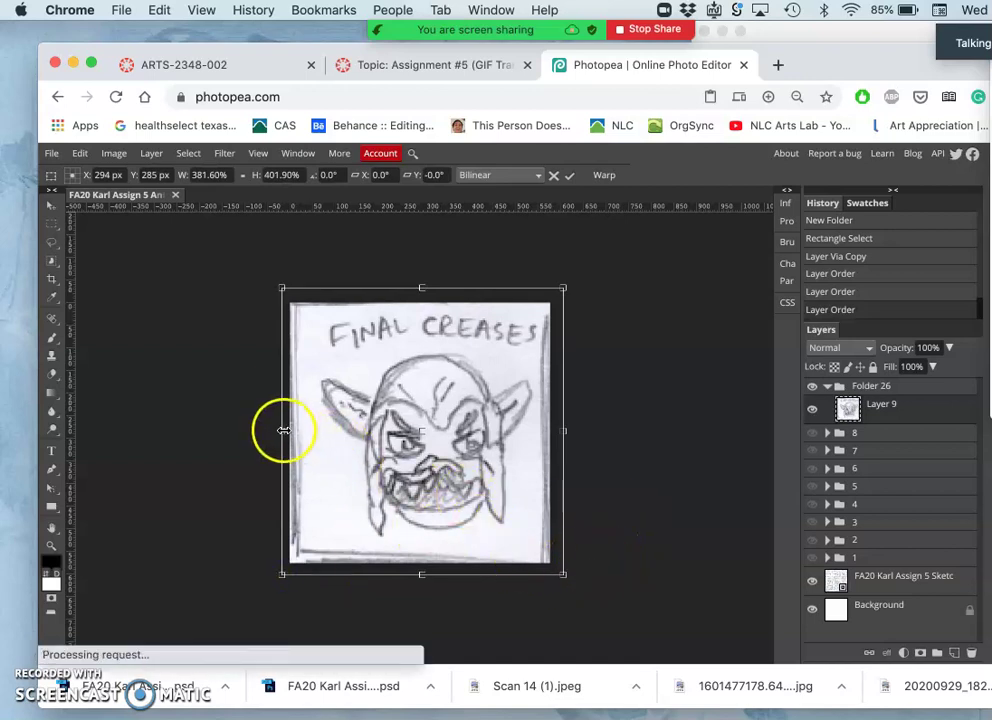
left_click_drag(282, 430, 275, 431)
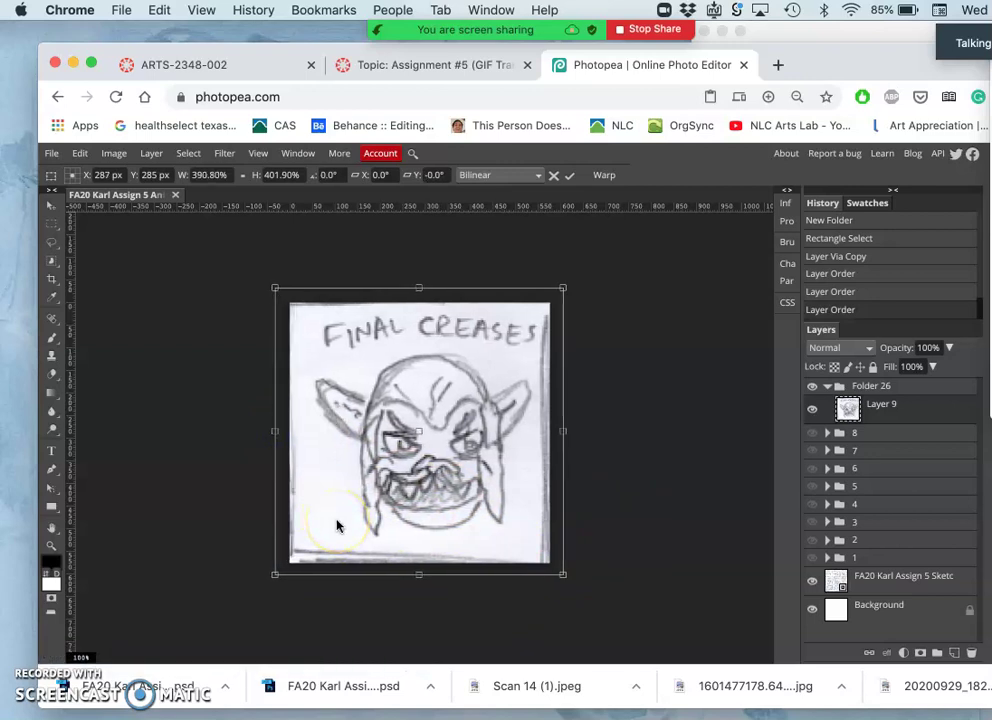
key("Return")
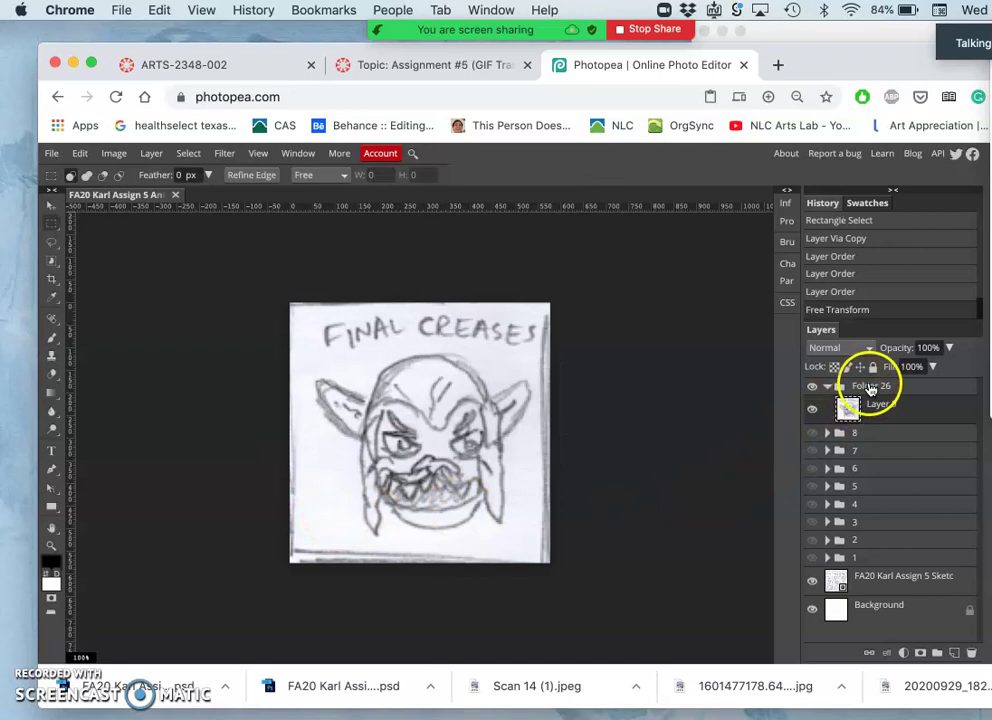
Rename Folder 26 to '9' and collapse it
double_click(870, 387)
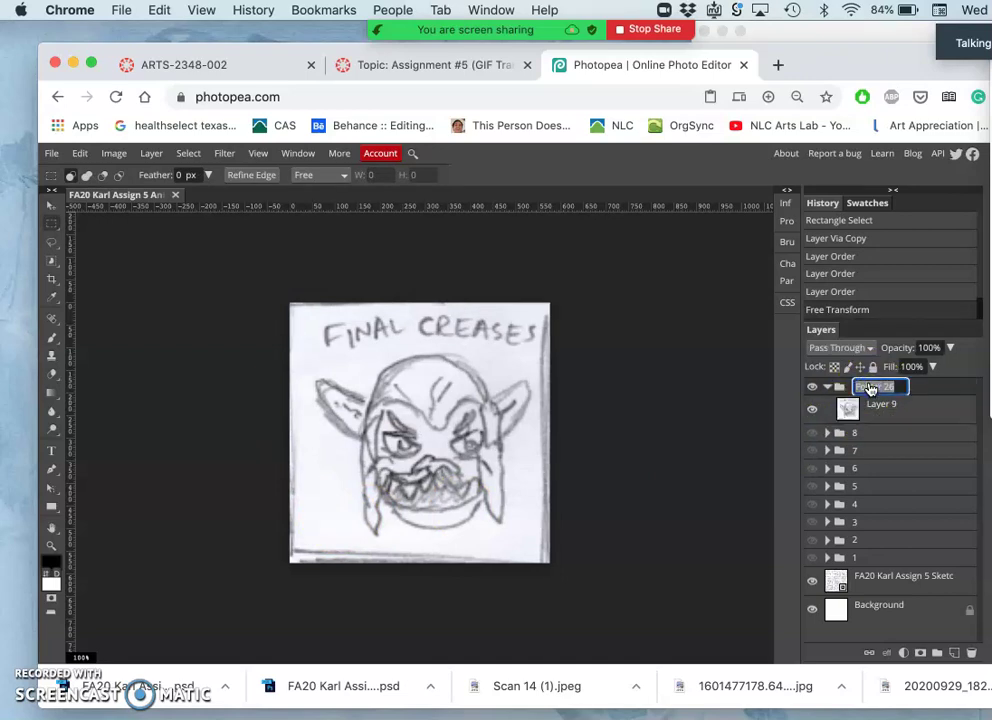
type("9")
key("Return")
left_click(827, 387)
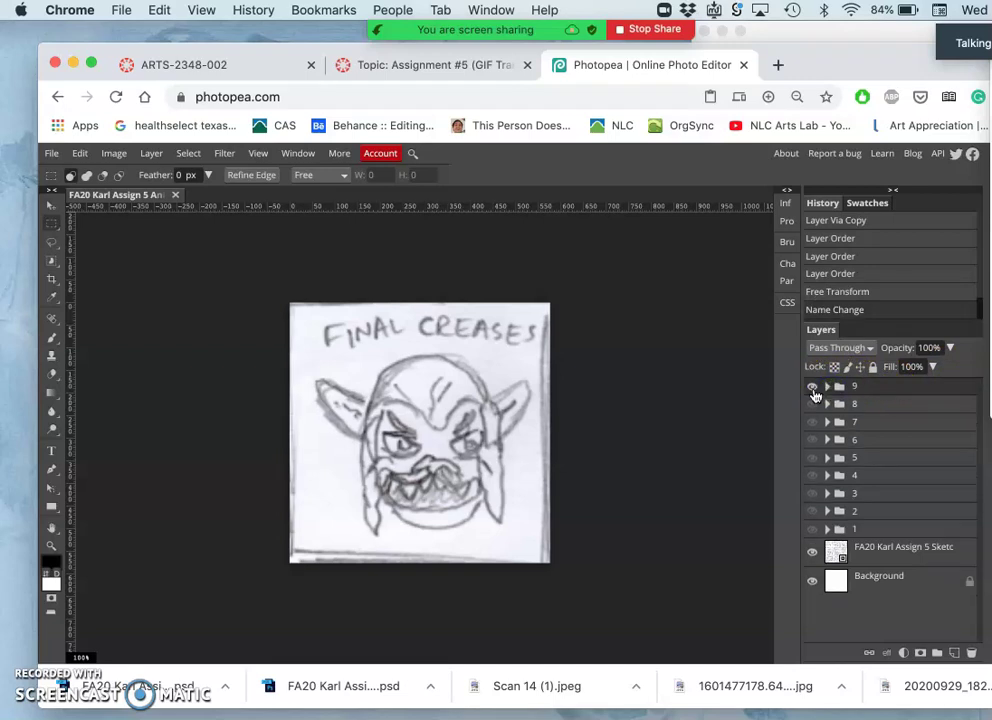
Hide folder 9 and the sketch sheet, then reveal frames 1 through 9 in order
left_click(813, 389)
left_click(812, 553)
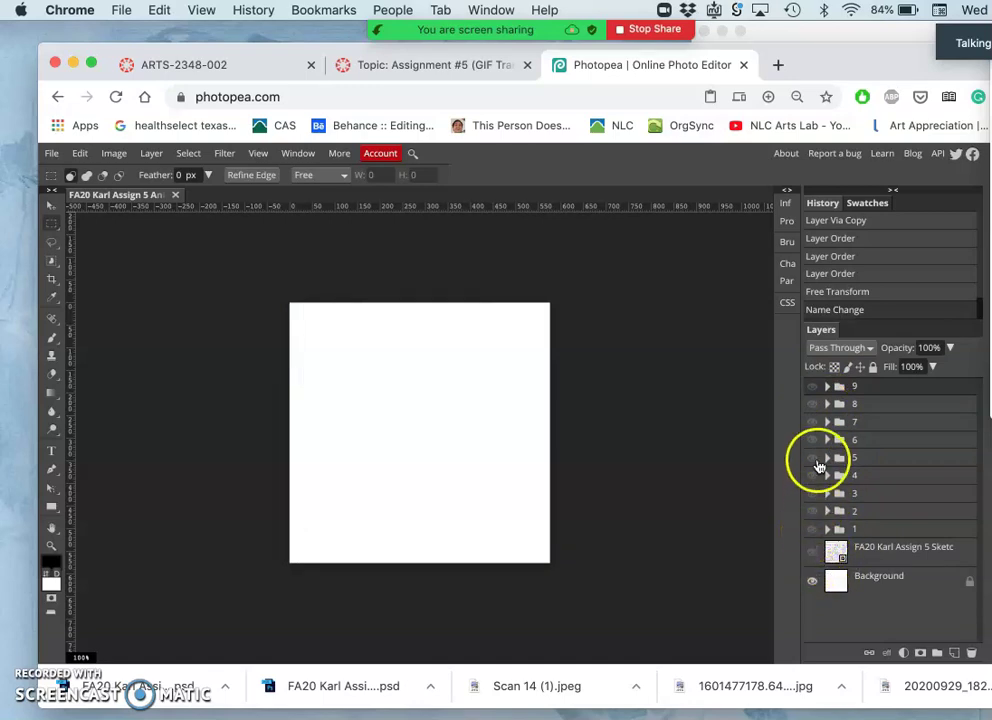
left_click(813, 528)
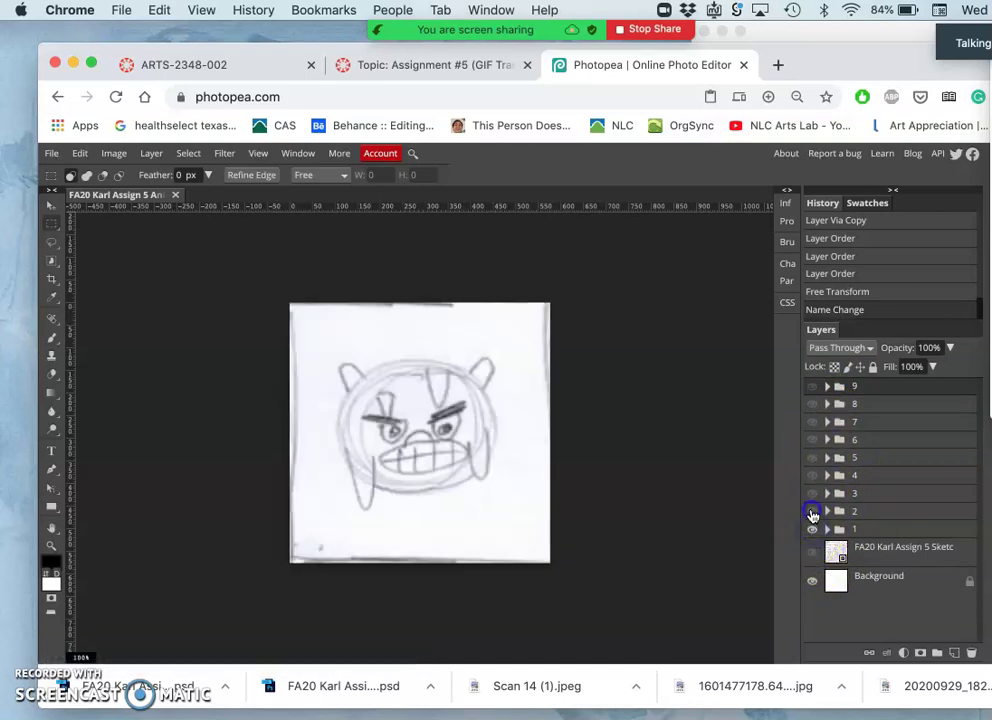
left_click(812, 511)
left_click(812, 494)
left_click(812, 475)
left_click(812, 459)
left_click(812, 439)
left_click(812, 421)
left_click(812, 387)
Hide frames 9 down to 1, then show only frame 1 again
left_click(812, 388)
left_click(812, 404)
left_click(812, 421)
left_click(812, 439)
left_click(812, 457)
left_click(812, 475)
left_click(812, 493)
left_click(812, 511)
left_click(812, 529)
left_click(812, 530)
Save the project as a PSD file and clear the selection
left_click(48, 155)
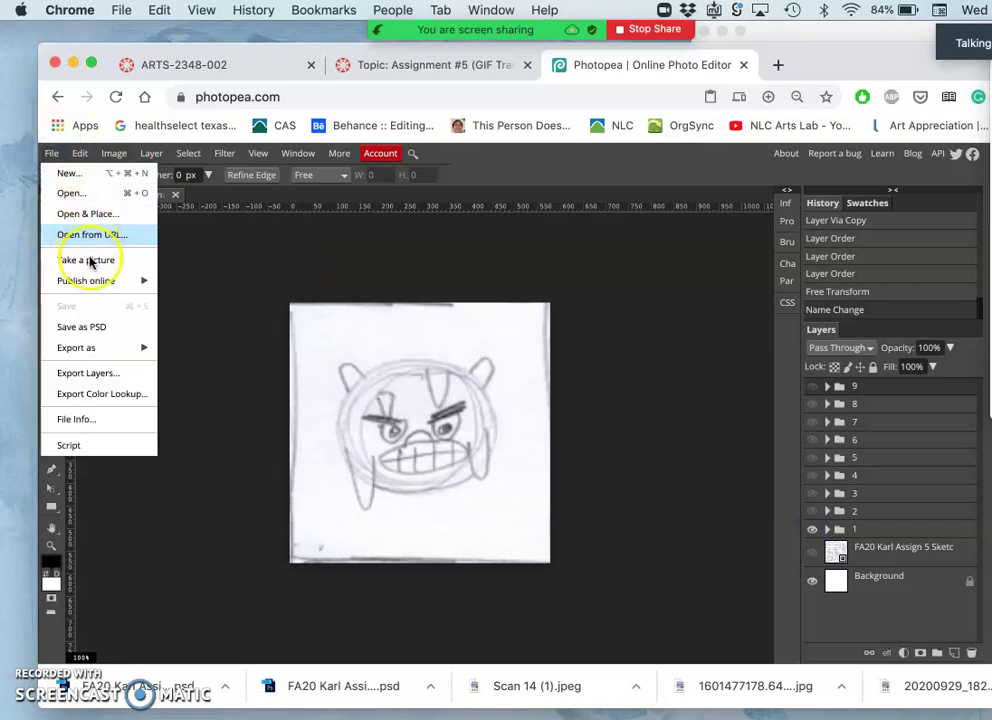
left_click(88, 330)
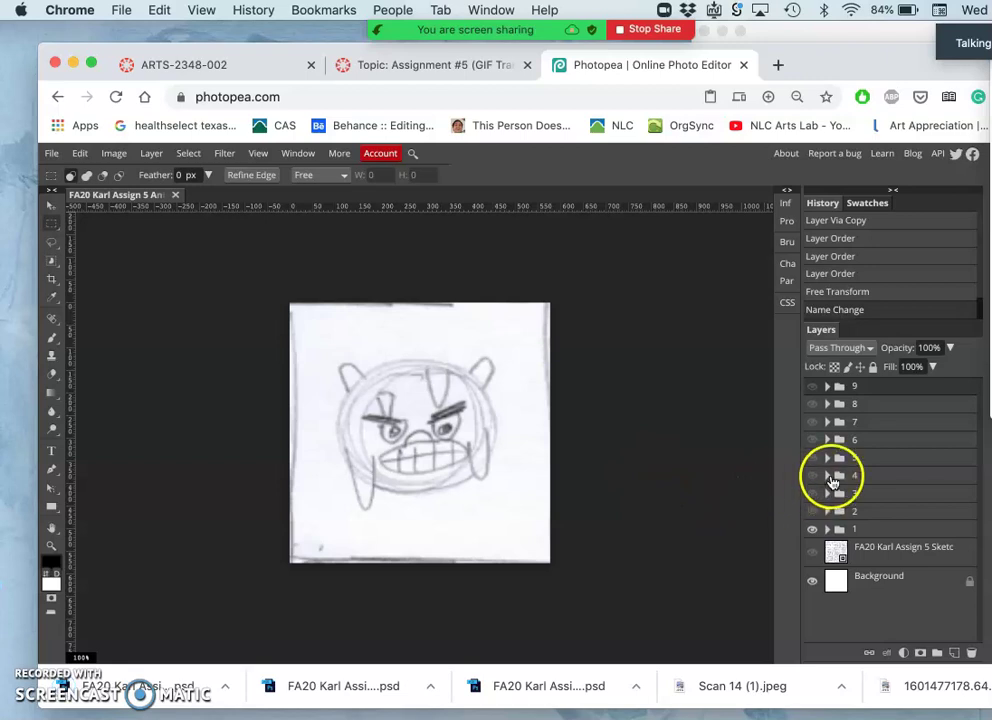
left_click(697, 411)
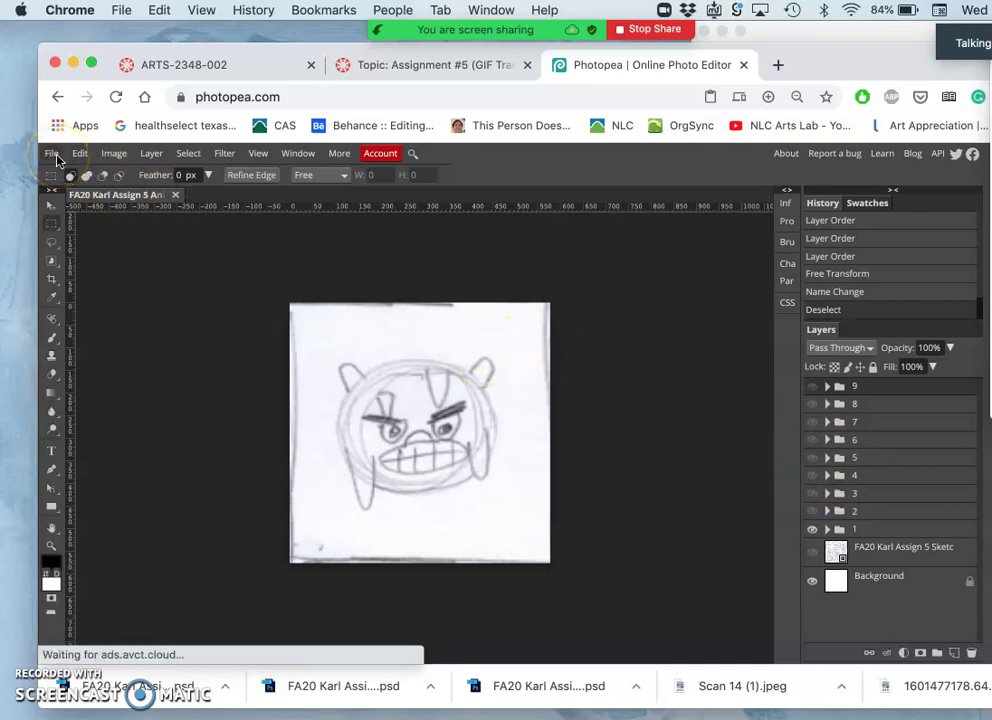
Export frame 1, then frame 2 with it shown, as JPG files
left_click(52, 155)
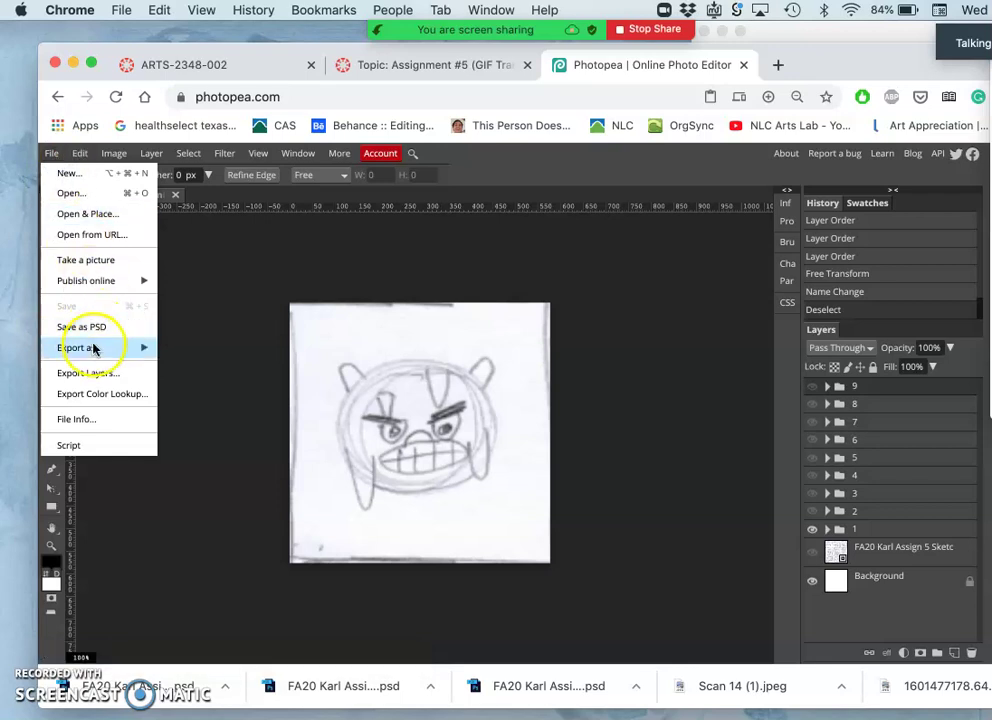
mouse_move(90, 352)
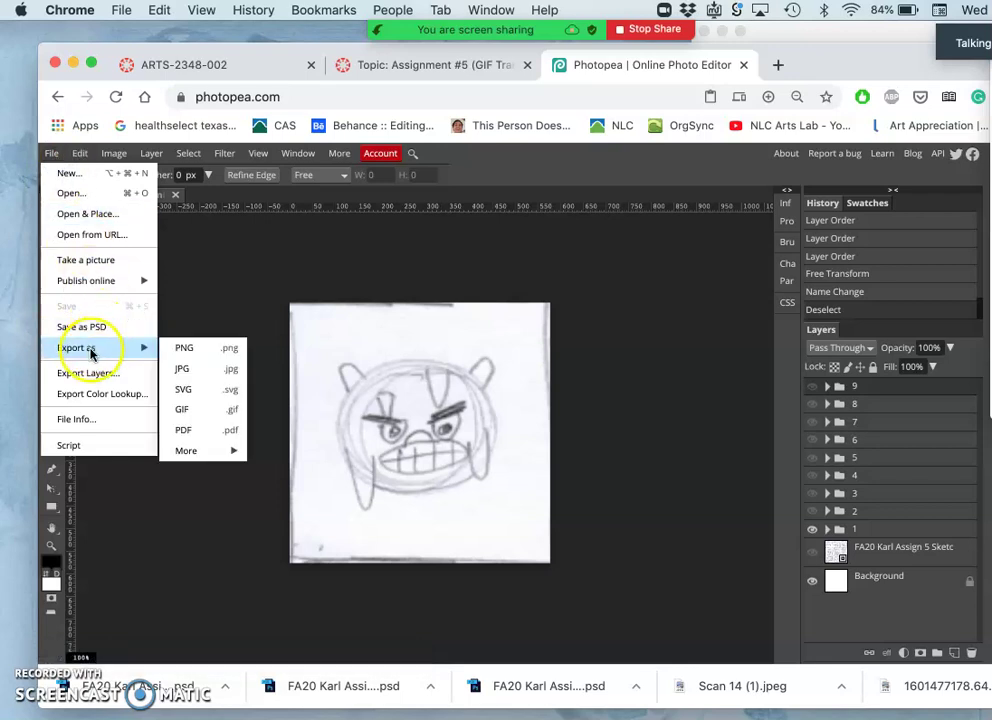
left_click(183, 368)
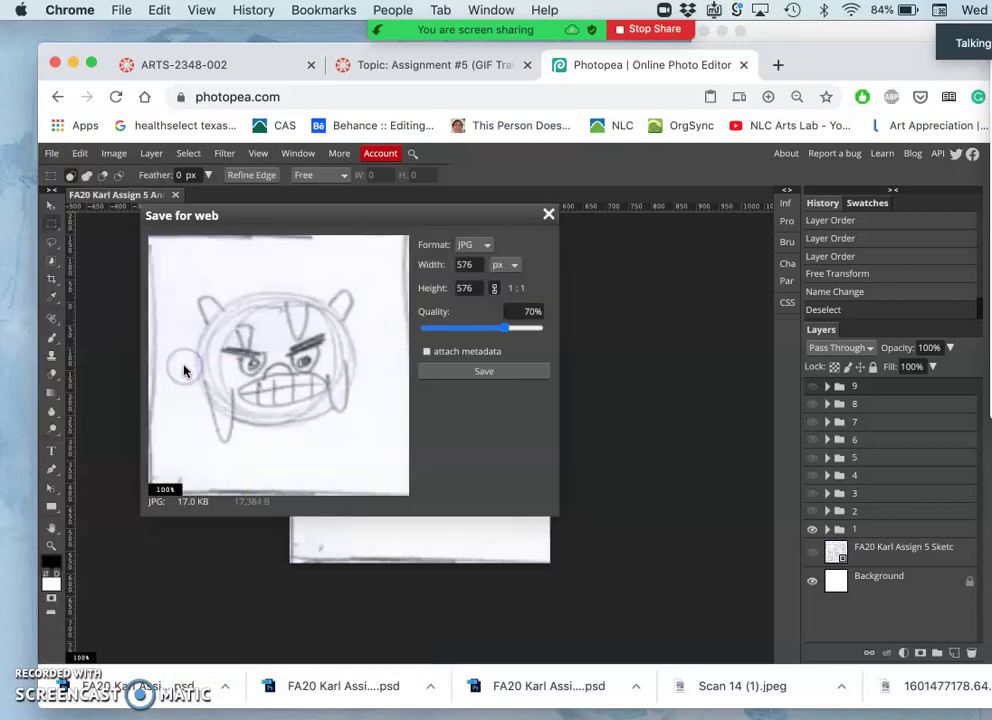
left_click(461, 374)
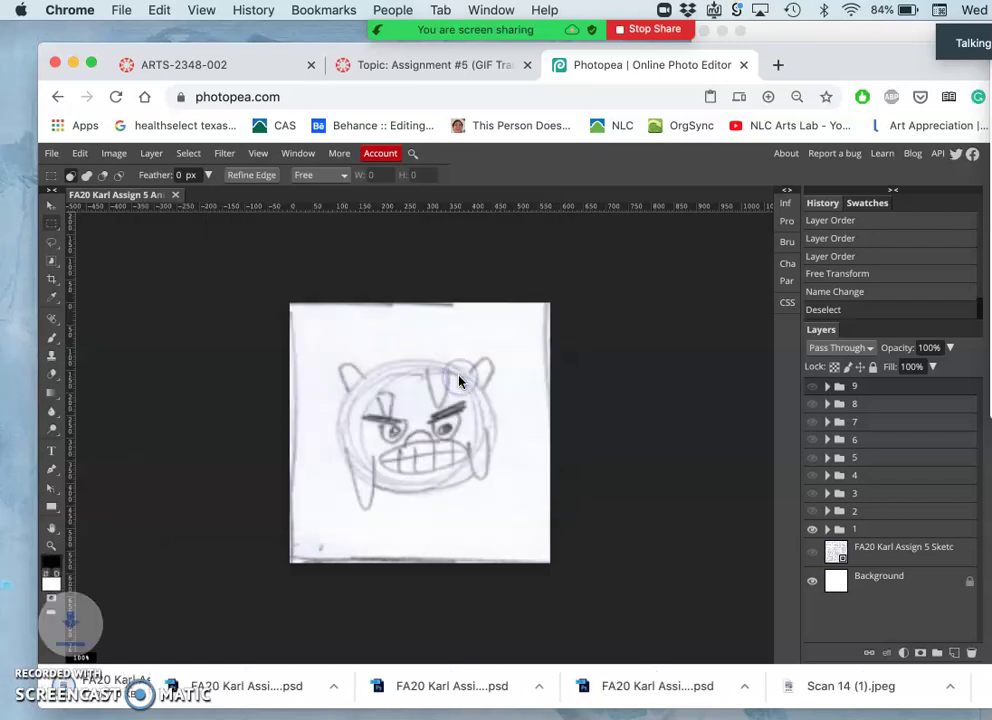
left_click(813, 512)
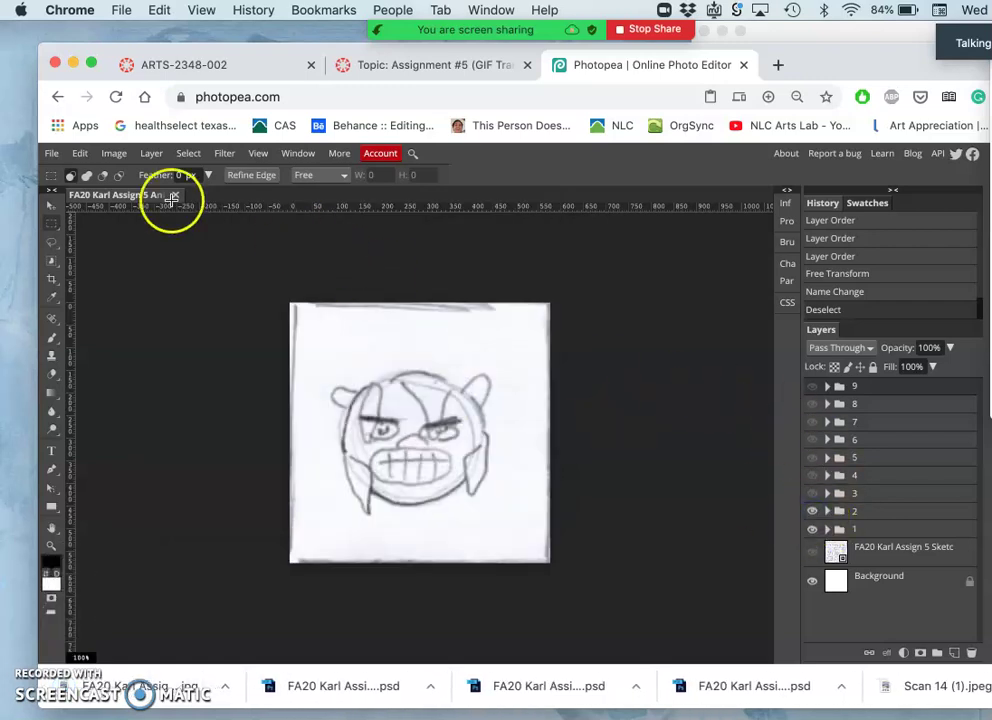
left_click(56, 158)
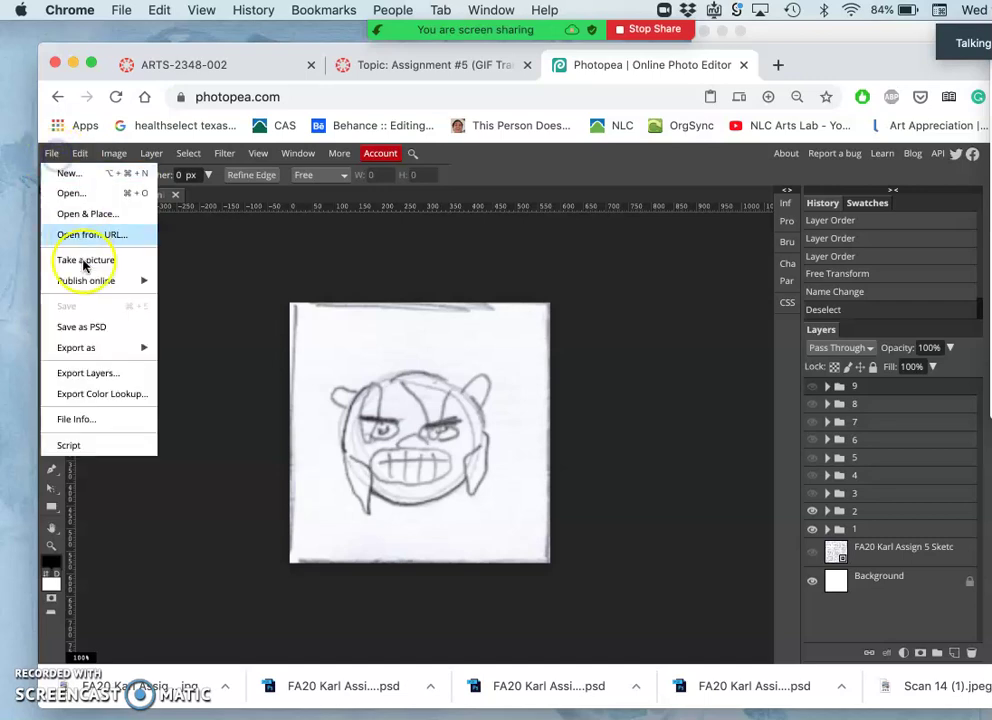
mouse_move(88, 349)
left_click(188, 370)
left_click(474, 371)
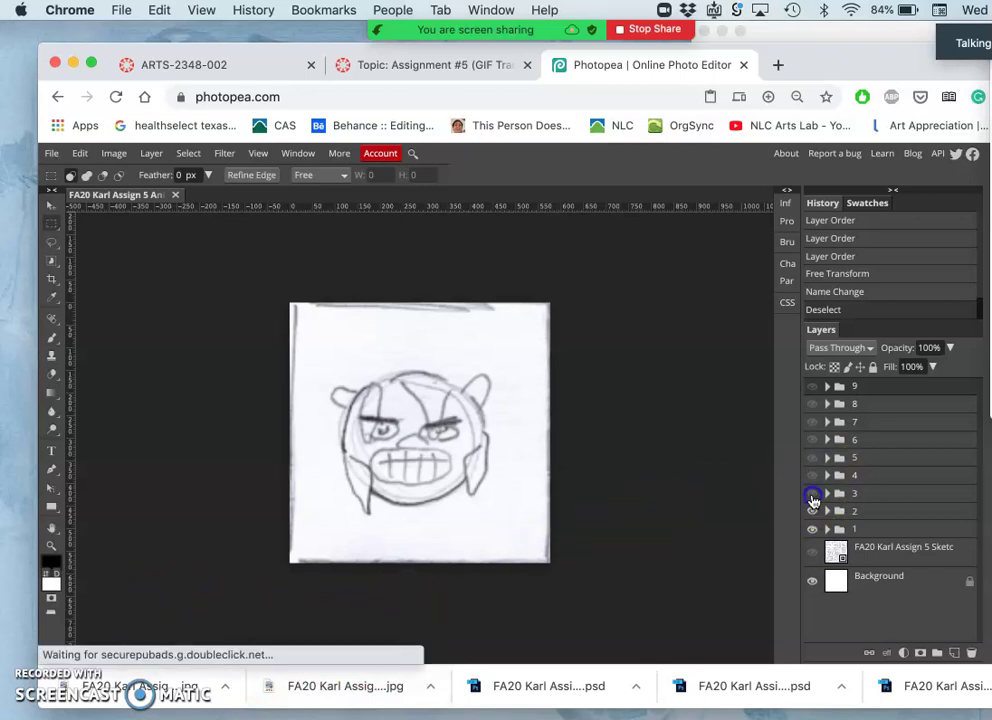
Show frame 3, then frame 4's HORNS/EYES sketch, exporting each as a JPG
left_click(812, 497)
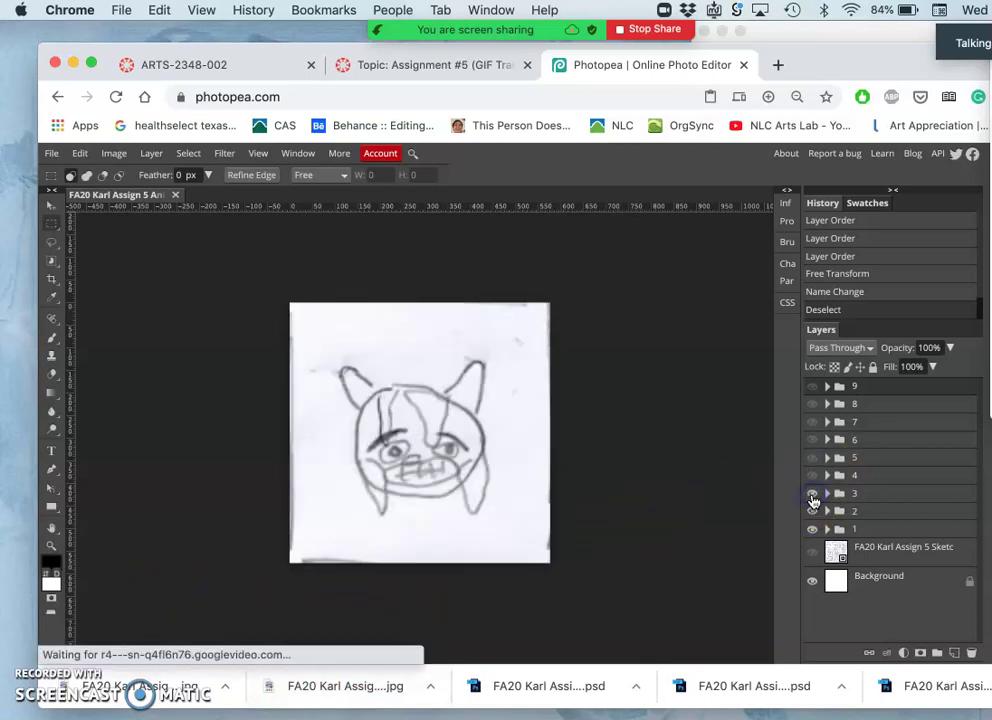
left_click(51, 153)
mouse_move(80, 350)
left_click(182, 372)
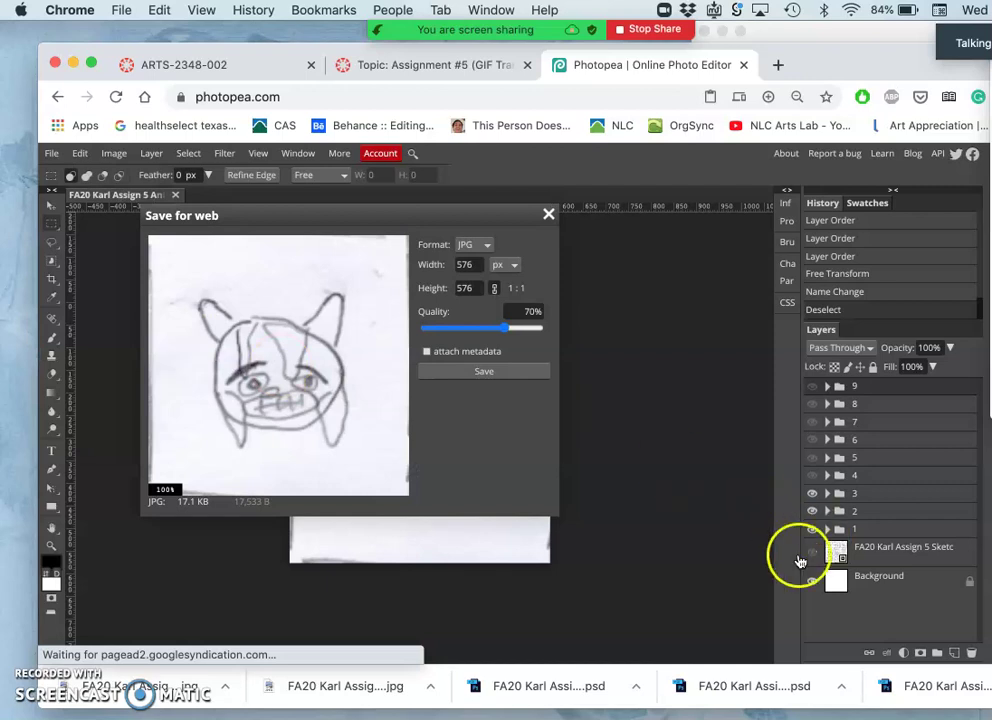
left_click(487, 373)
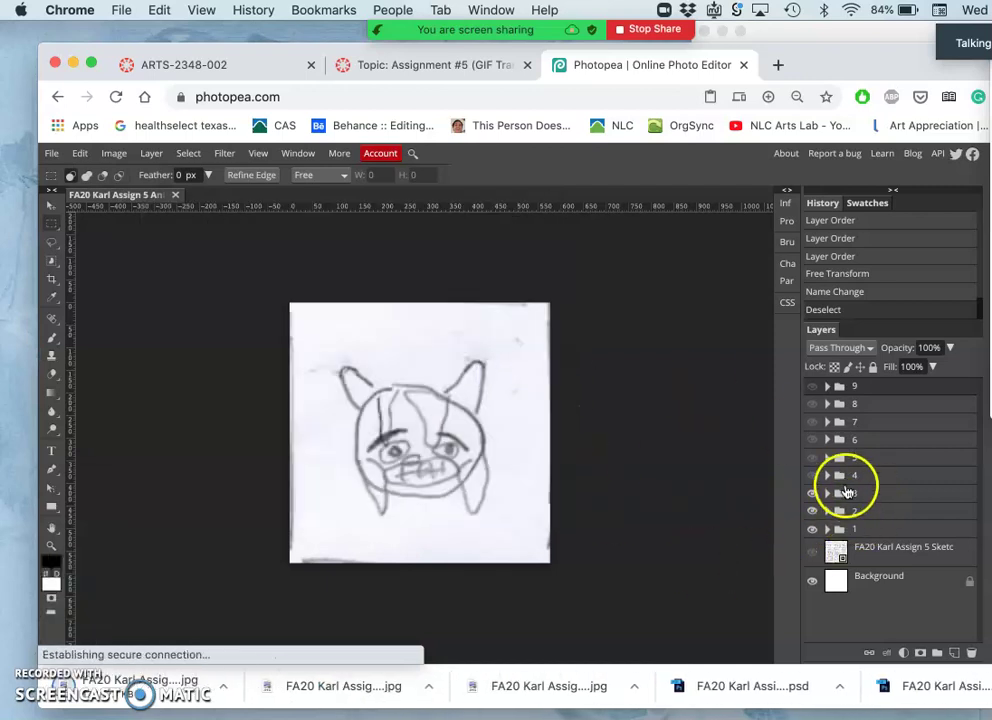
left_click(814, 477)
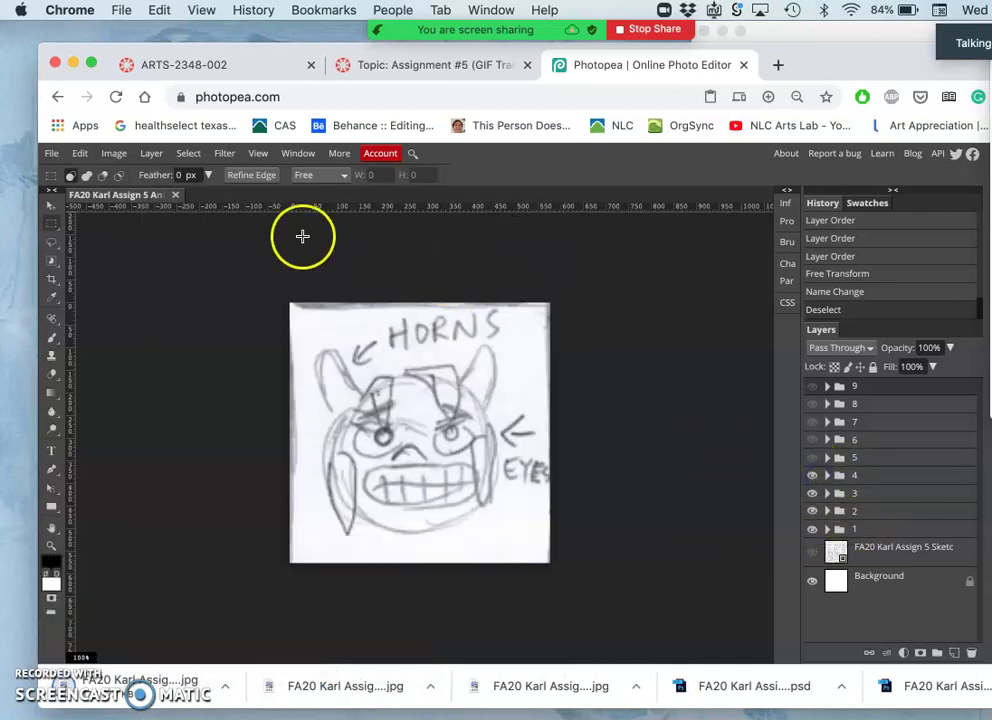
left_click(49, 155)
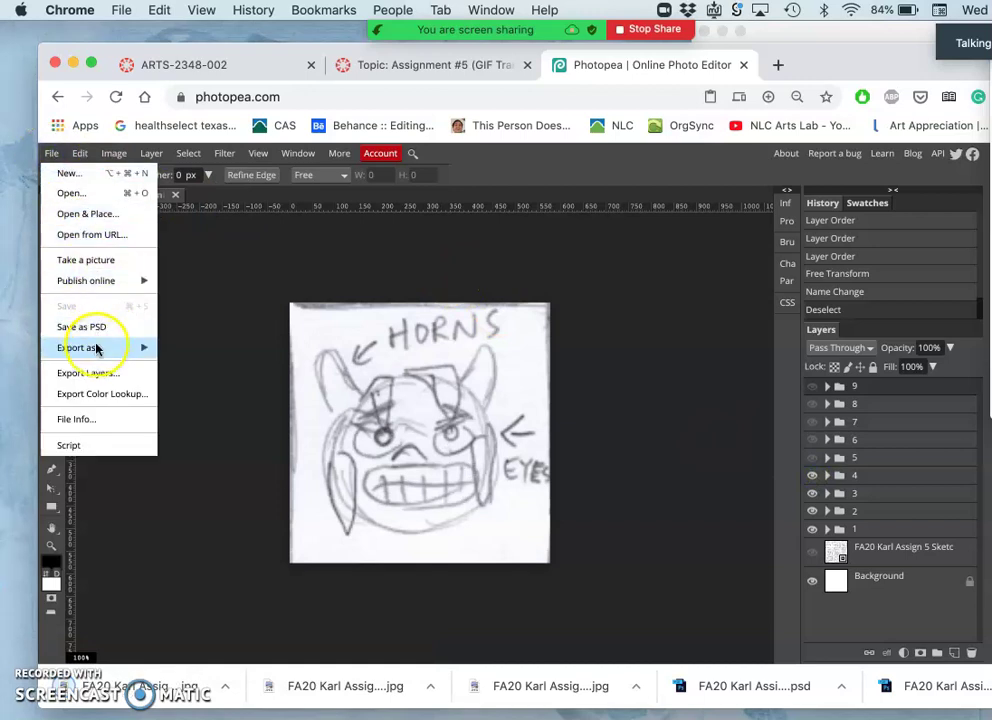
mouse_move(95, 348)
left_click(183, 369)
left_click(471, 373)
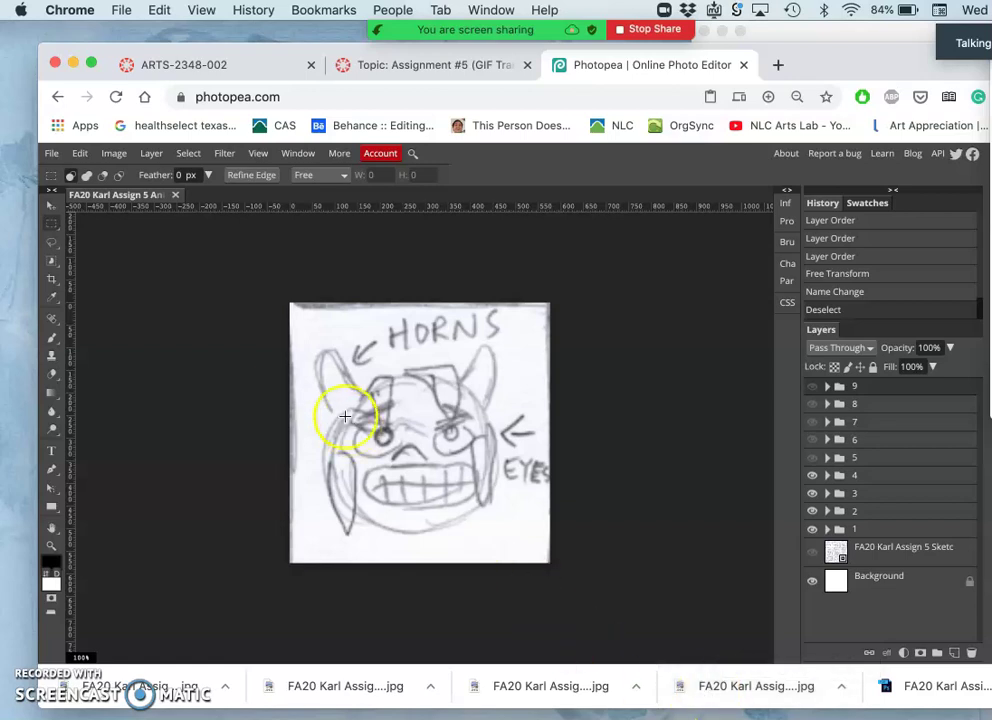
Show frame 5's FABRIC / STUBBLE sketch and export it as a JPG
left_click(813, 458)
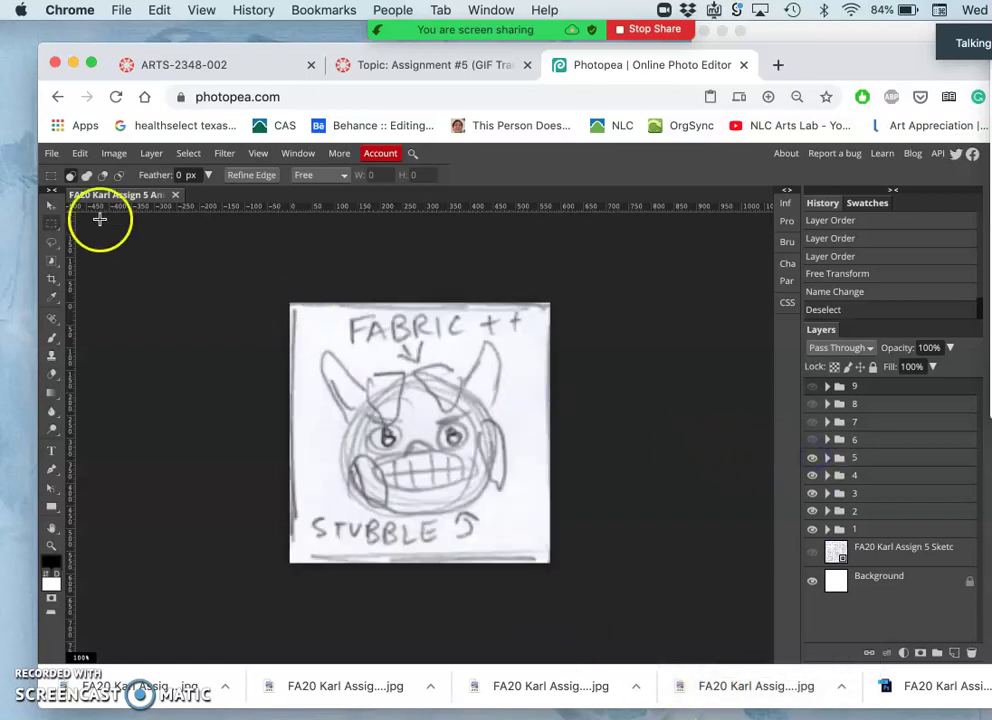
left_click(52, 154)
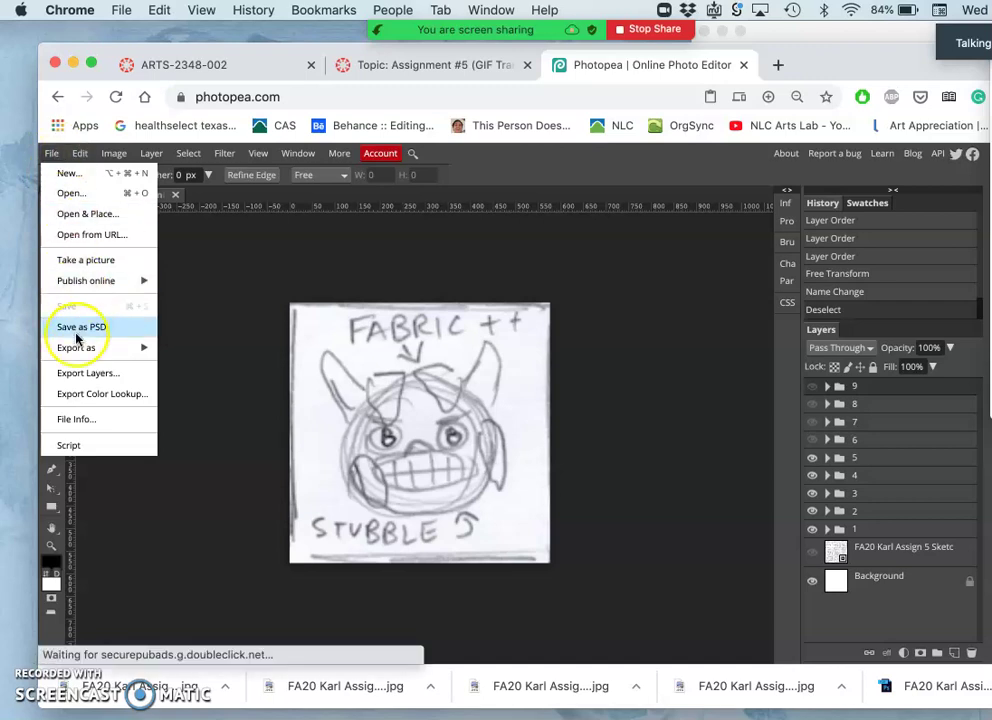
mouse_move(80, 350)
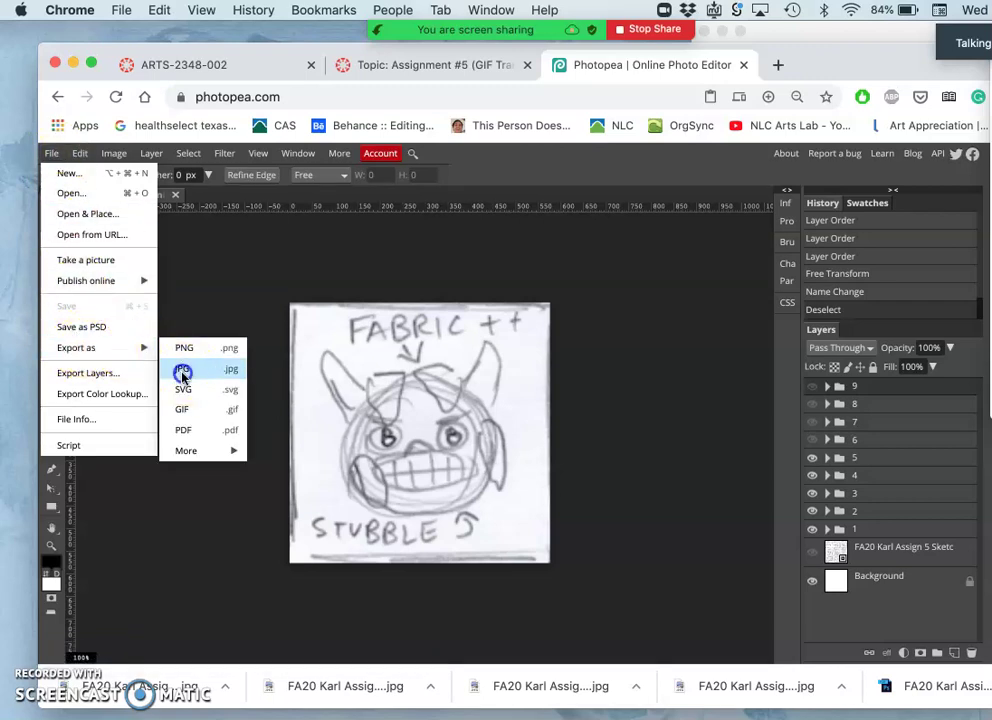
left_click(182, 372)
left_click(472, 373)
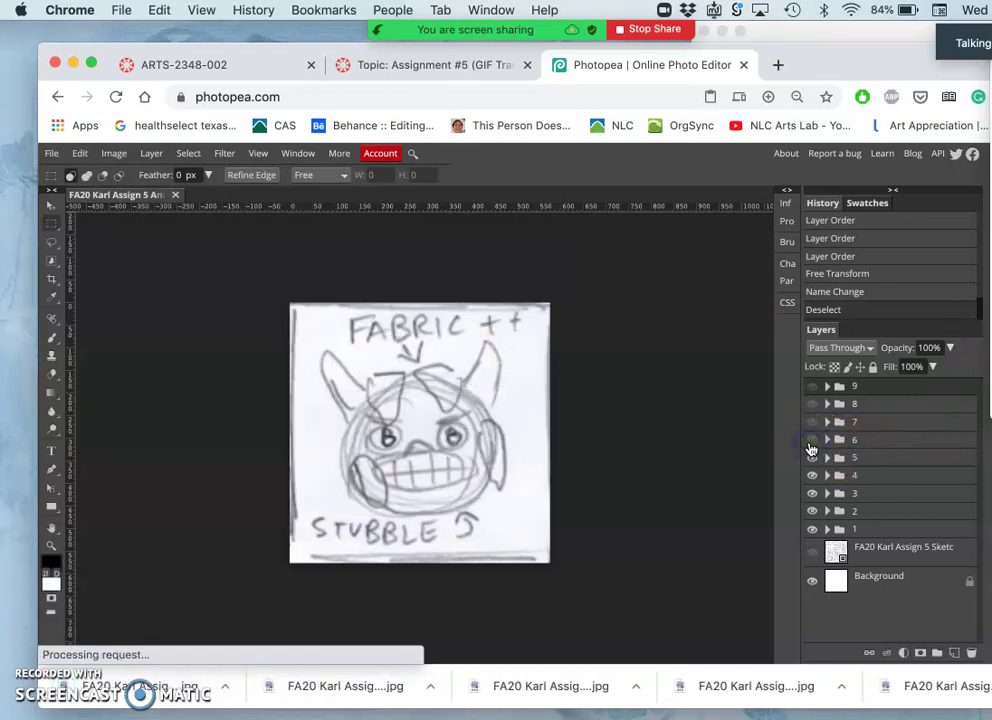
Show frame 6's HORNS MOVE DOWN sketch and export it as a JPG, not PNG
left_click(812, 442)
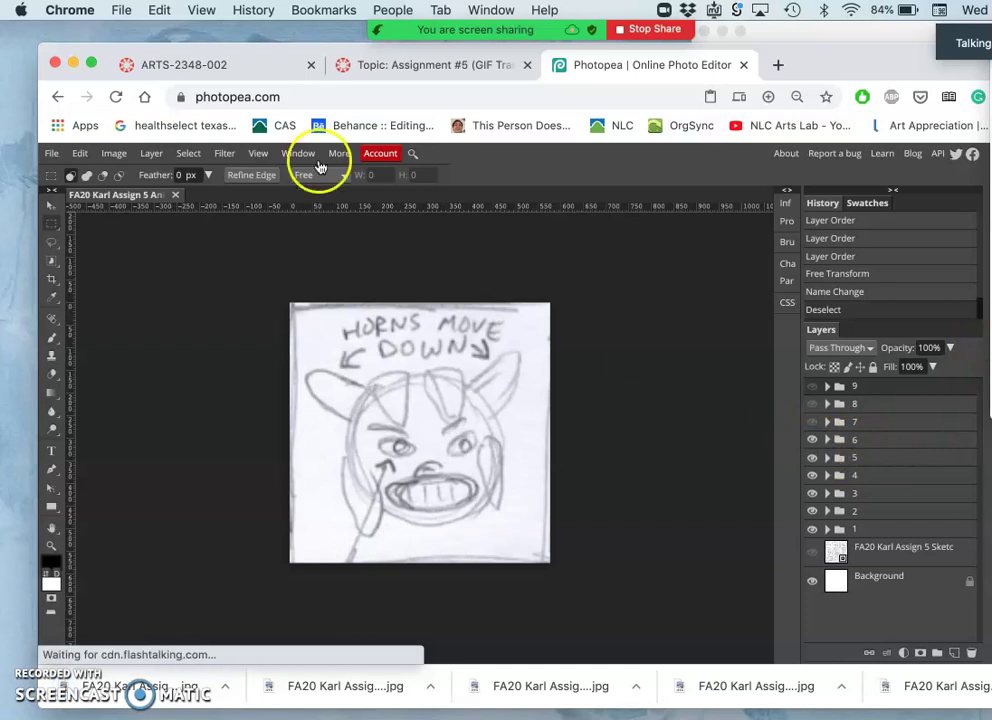
left_click(51, 155)
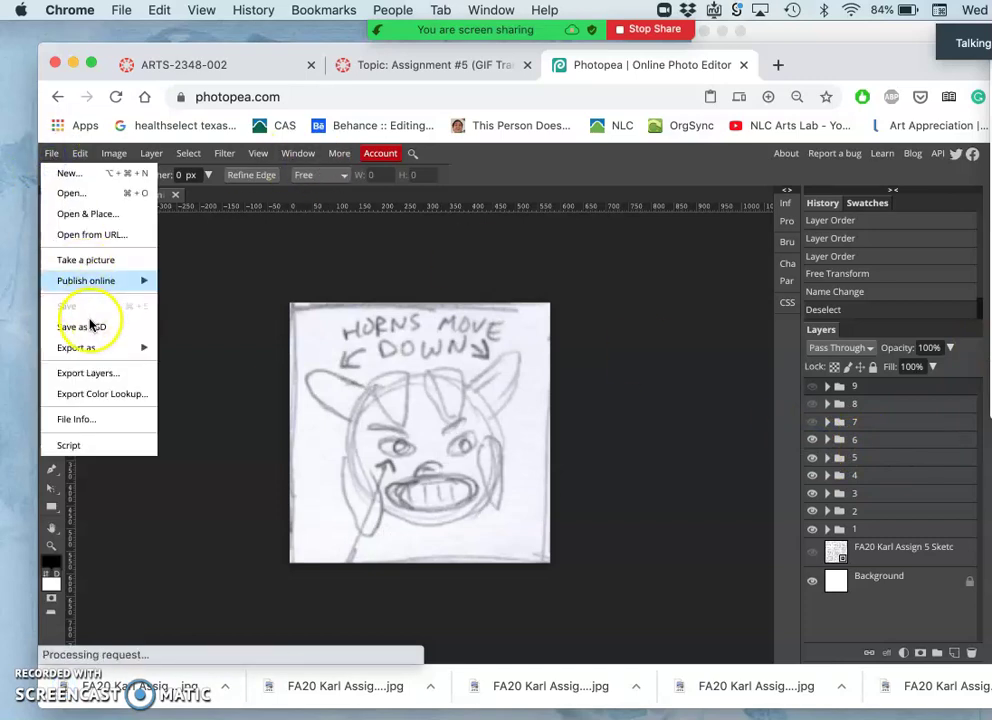
mouse_move(73, 347)
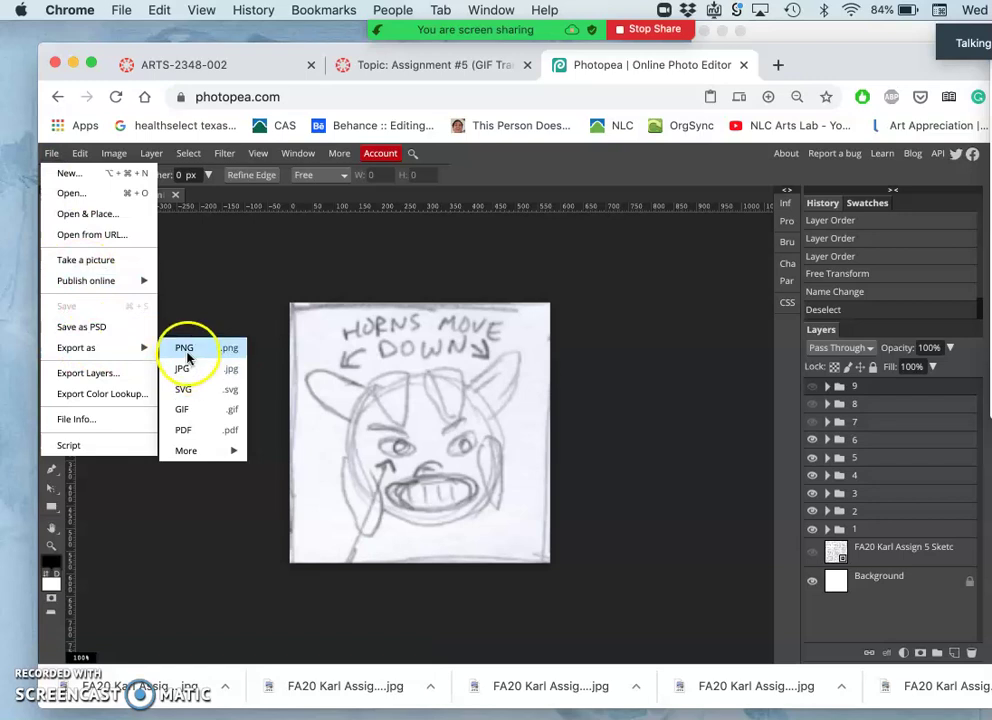
left_click(186, 354)
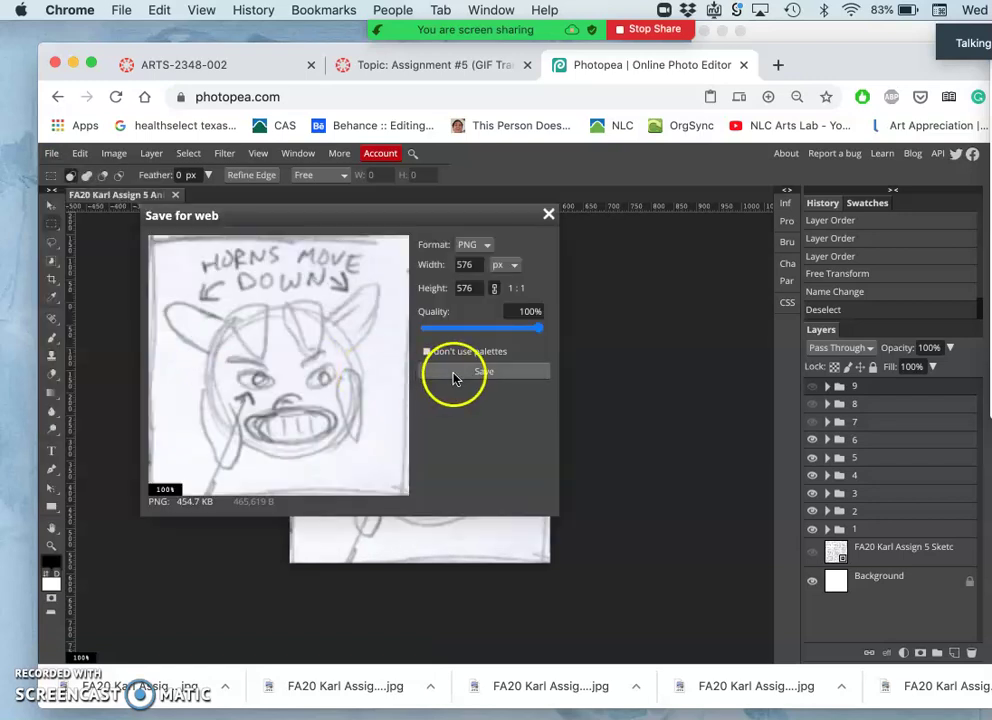
left_click(548, 216)
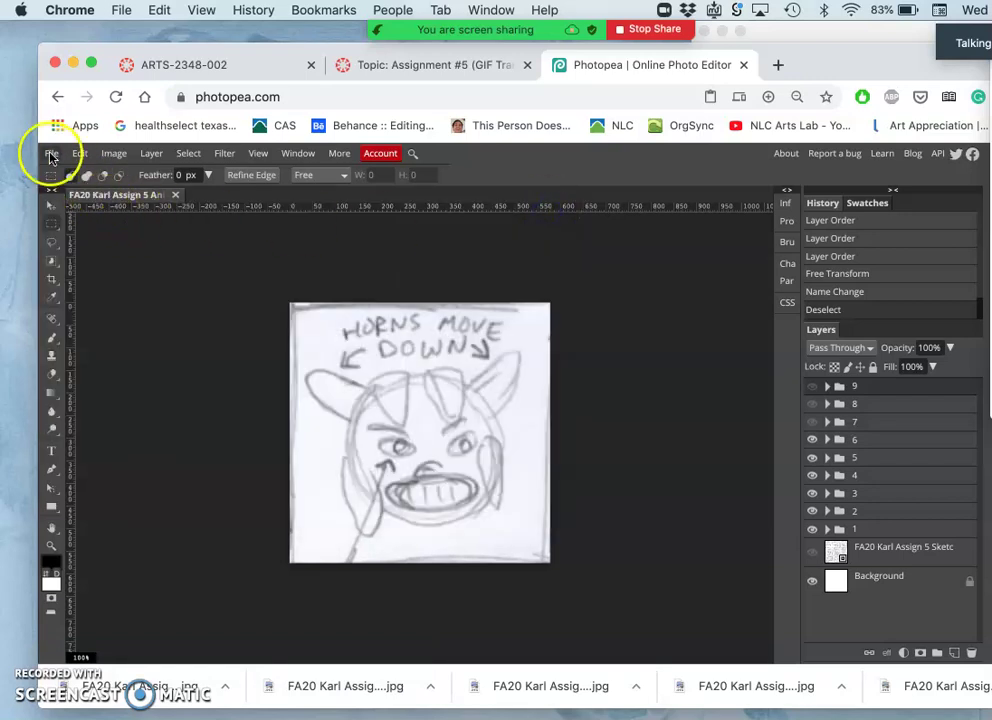
left_click(51, 153)
mouse_move(72, 348)
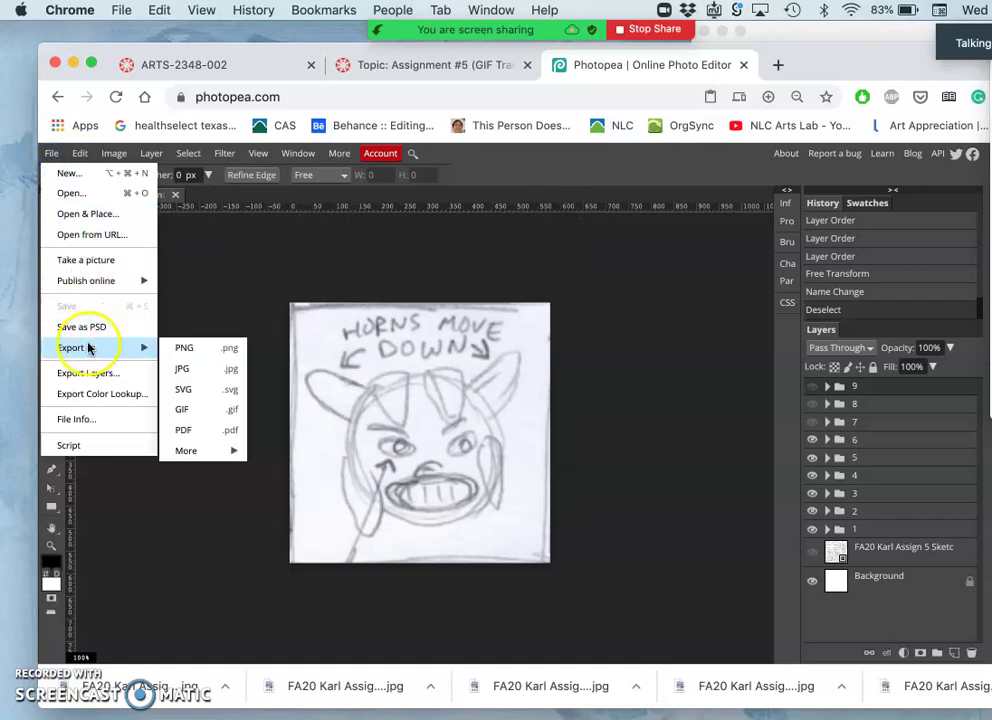
left_click(191, 373)
left_click(430, 371)
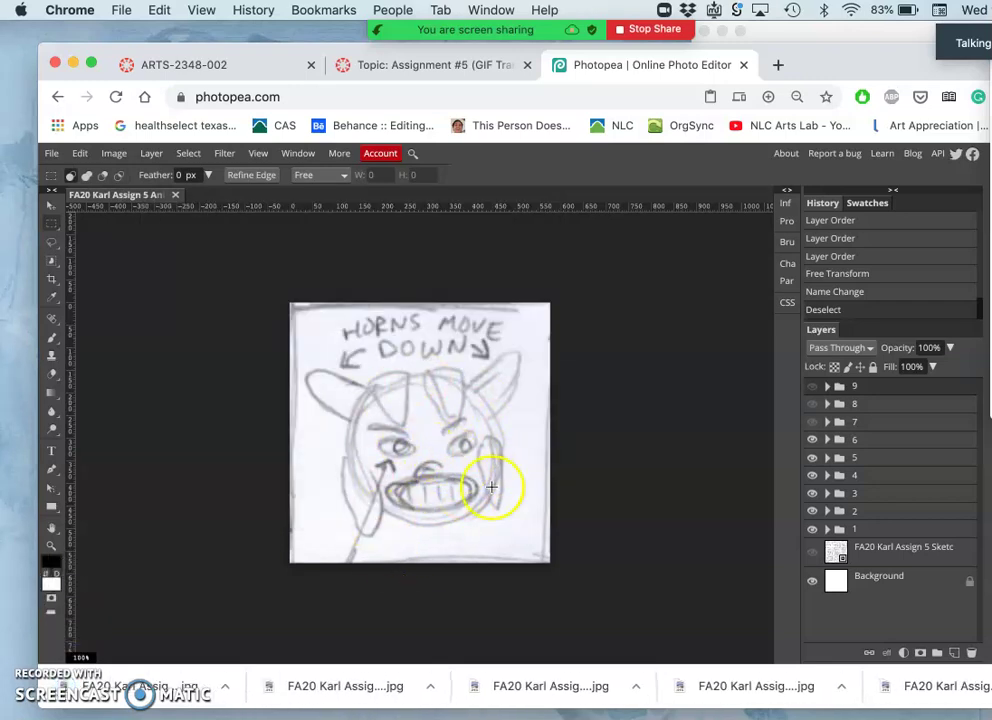
Turn on frame 7's small sketch, compare it with frame 8, and expand group 7
left_click(813, 422)
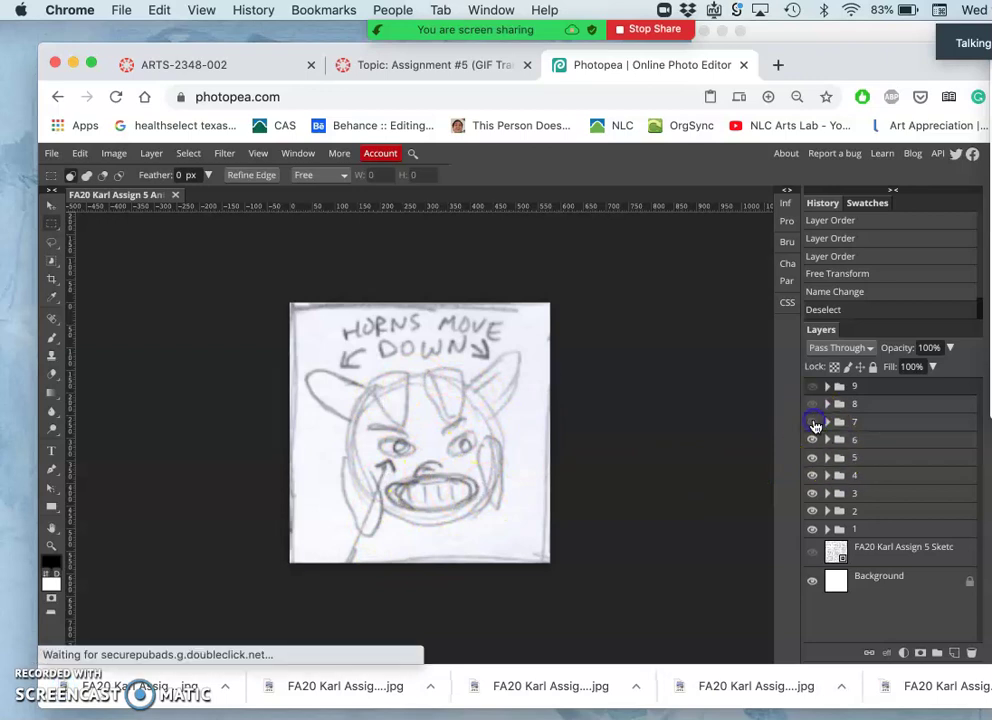
left_click(814, 422)
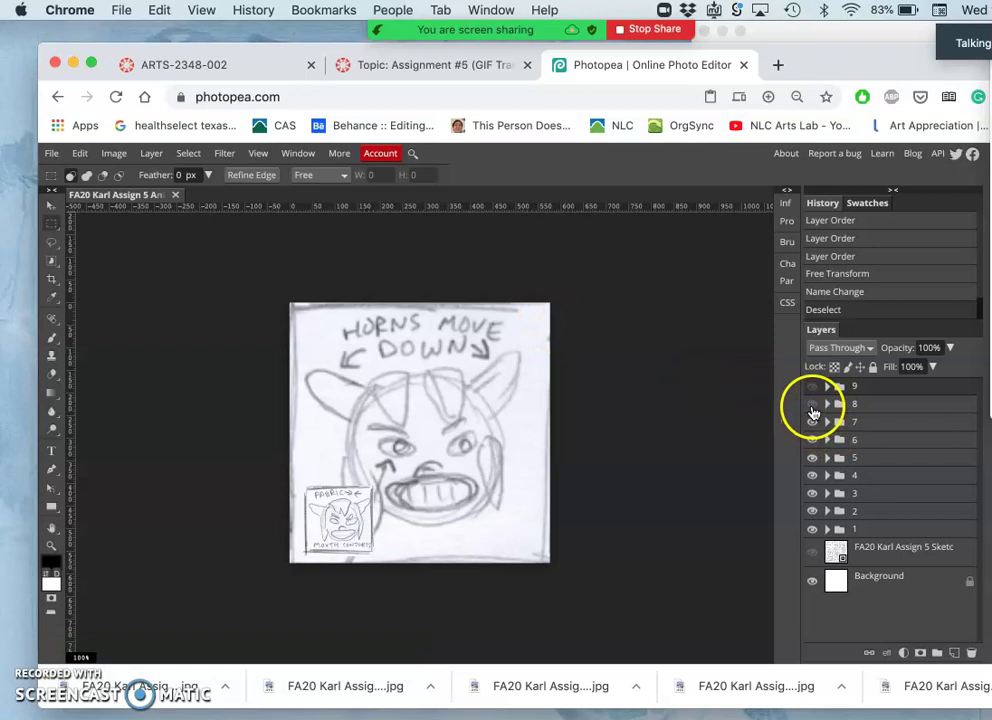
left_click(813, 405)
left_click(811, 404)
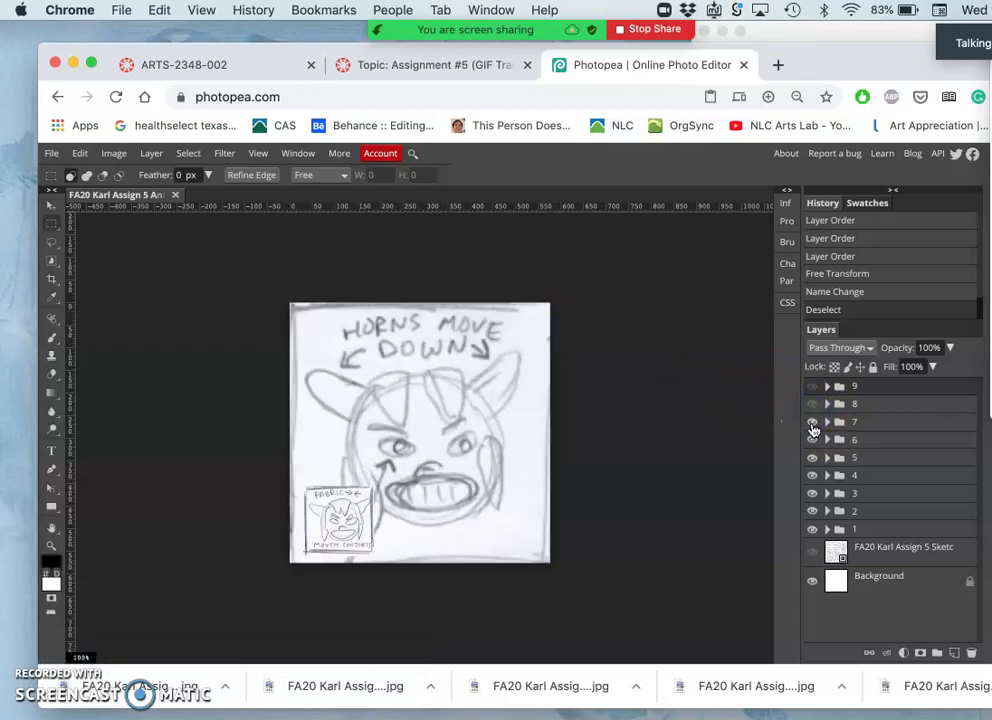
left_click(813, 422)
left_click(814, 423)
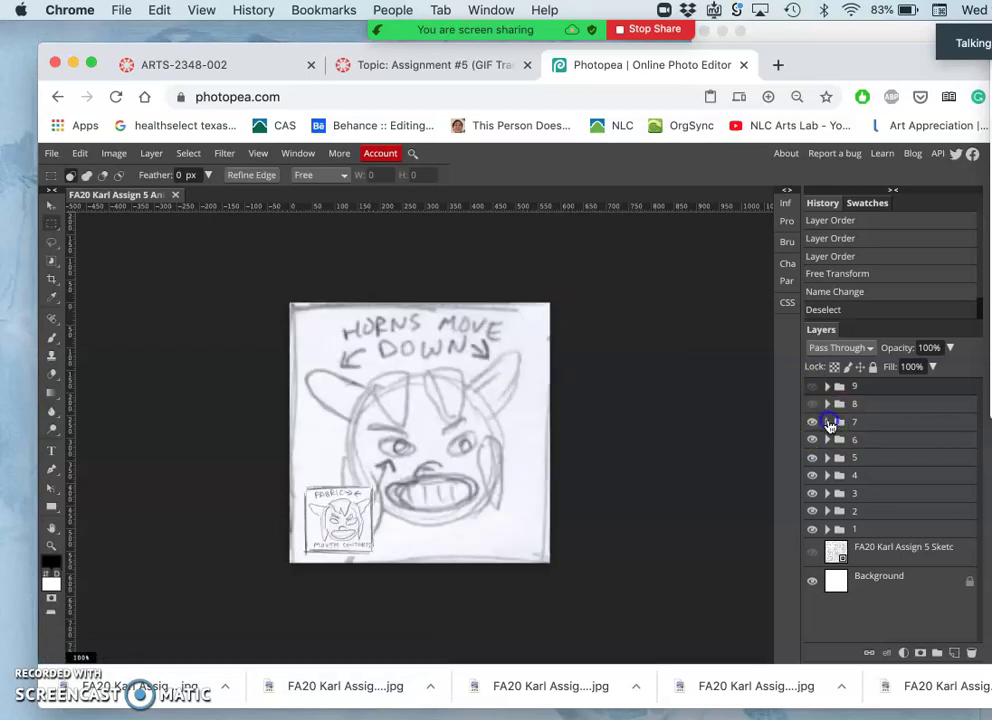
left_click(828, 422)
Free-transform Layer 7's small MOUTH CONTORTS sketch to fill the canvas, then collapse group 7
double_click(879, 441)
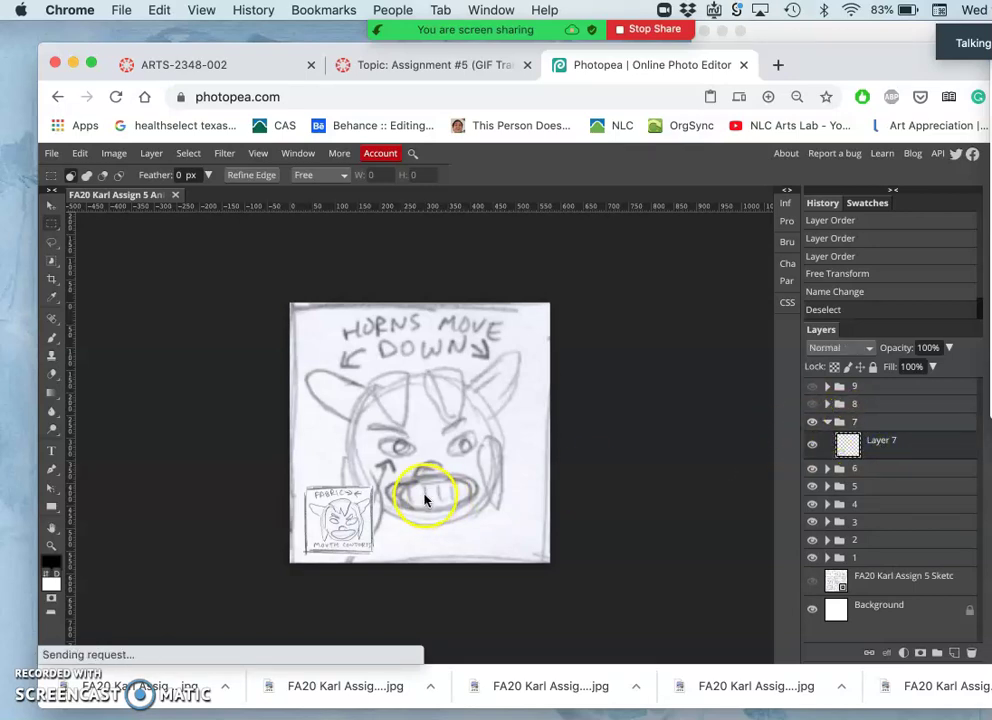
key("alt+super+t")
left_click_drag(372, 486, 557, 348)
left_click_drag(480, 376, 456, 368)
left_click_drag(535, 549, 553, 587)
left_click(461, 577)
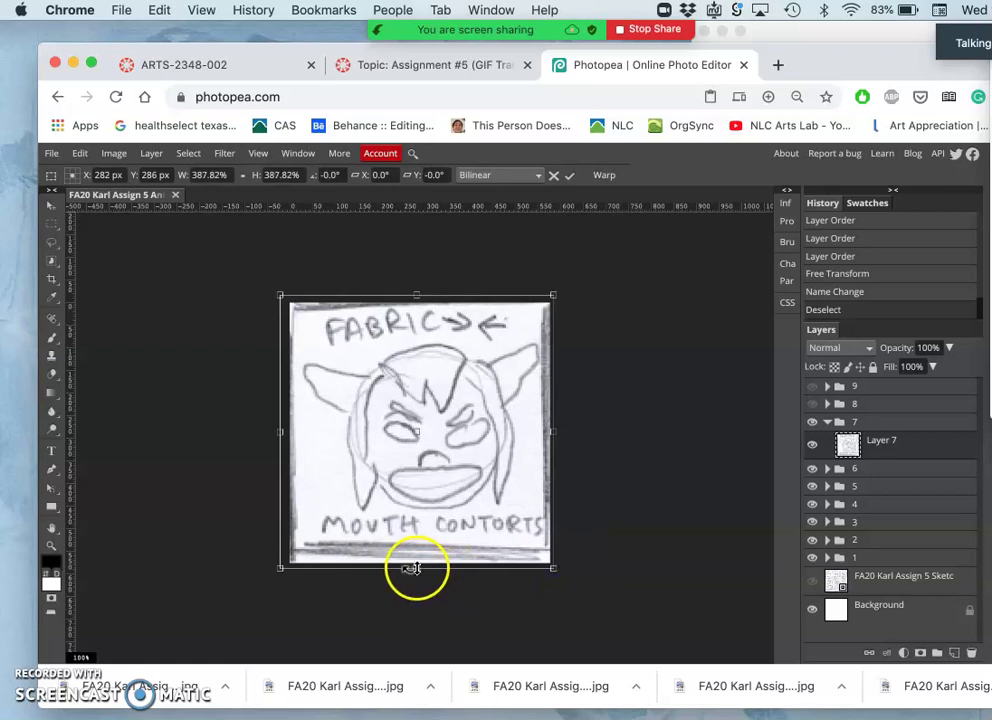
left_click_drag(416, 568, 416, 584)
key("Return")
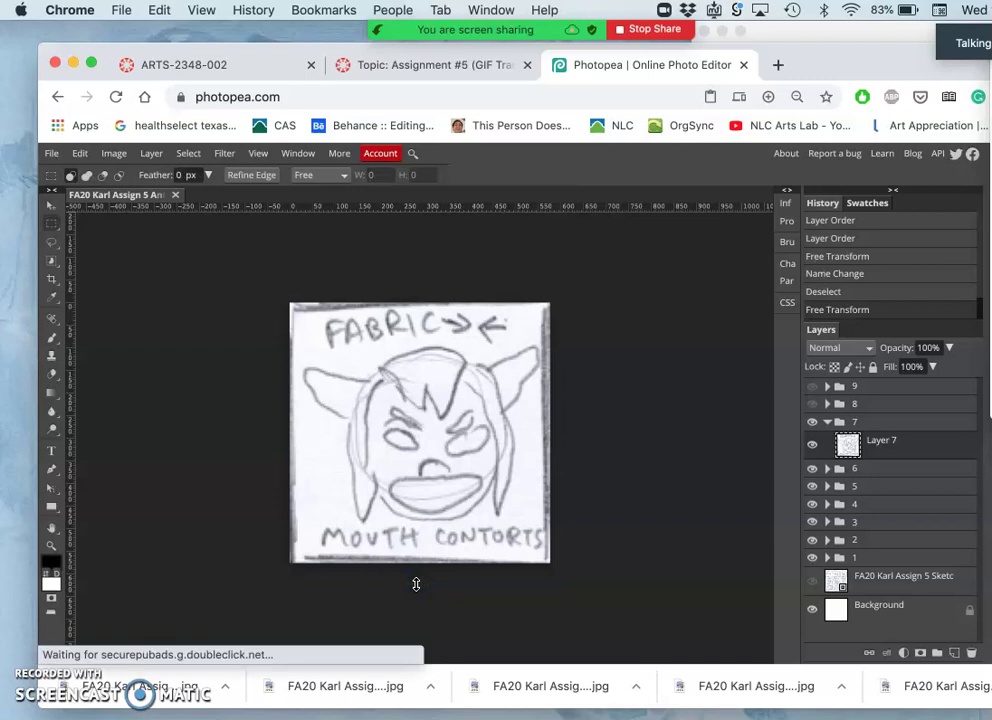
left_click(829, 422)
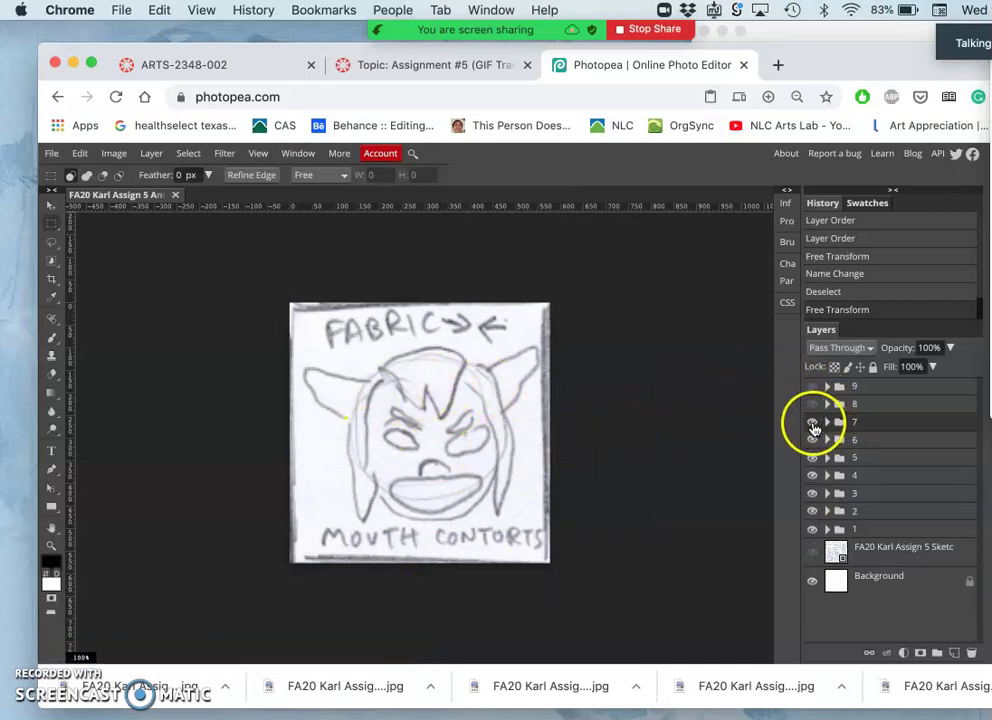
Check frame 7 against the frame beneath, then export the view as a JPG
left_click(813, 422)
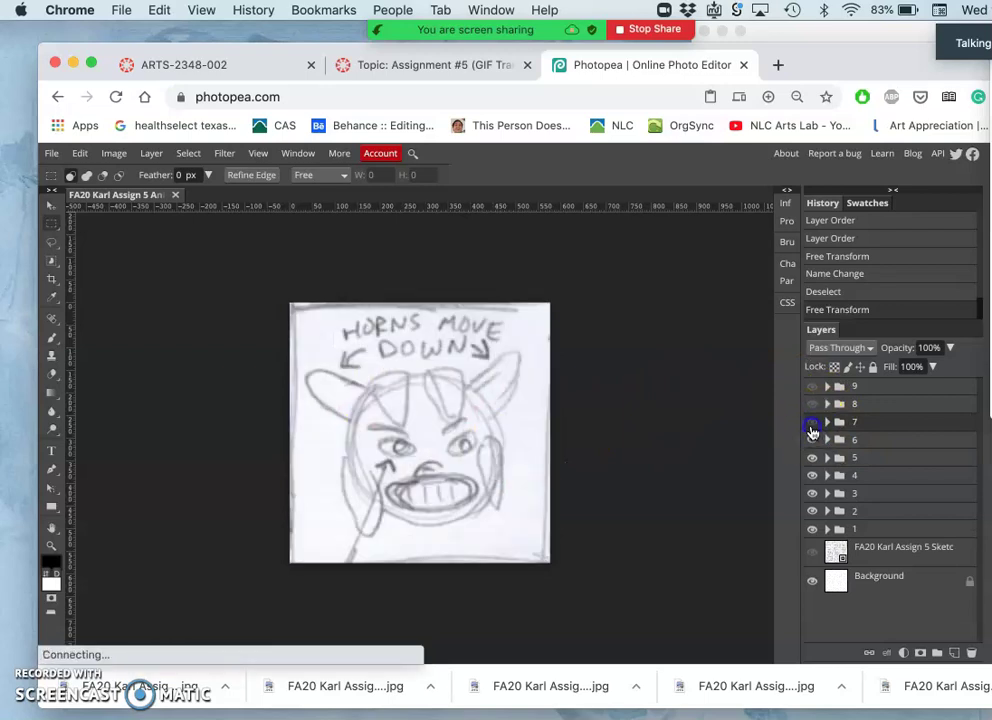
left_click(813, 424)
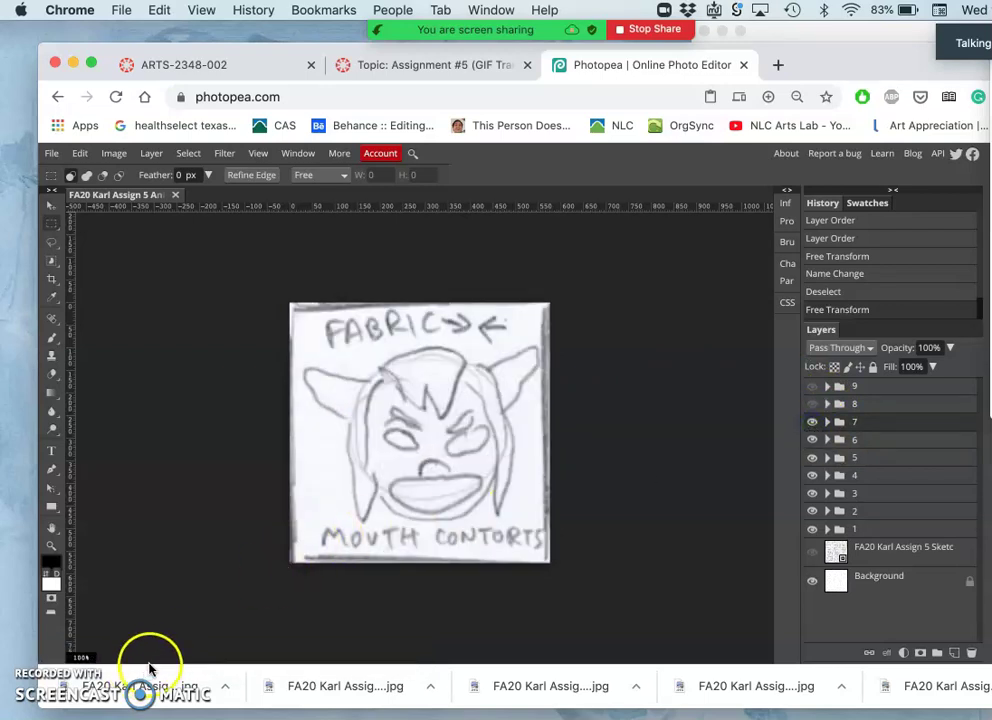
left_click(51, 153)
mouse_move(133, 349)
left_click(186, 375)
left_click(478, 375)
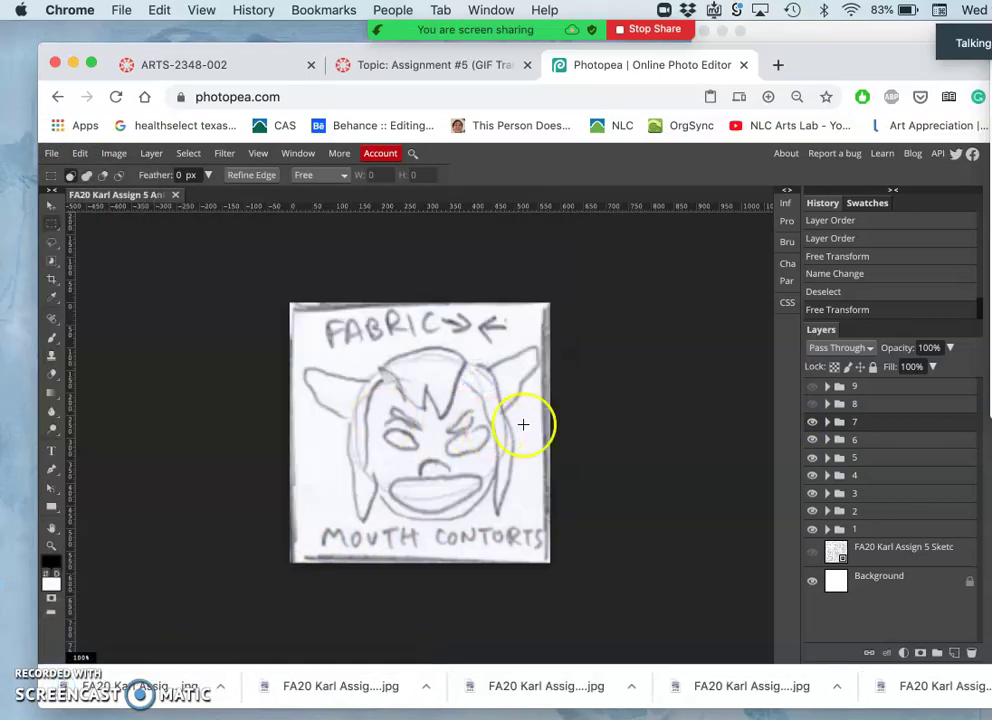
Show frame 8's MORE CONTORTS sketch and export it as a JPG
left_click(813, 405)
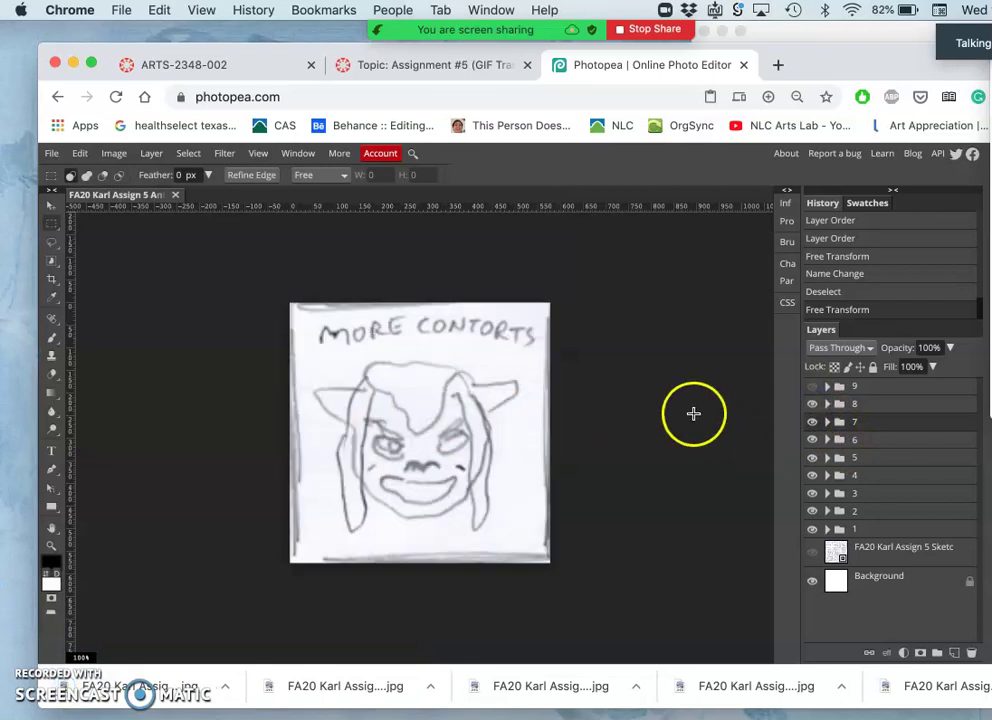
left_click(51, 153)
mouse_move(80, 153)
mouse_move(45, 153)
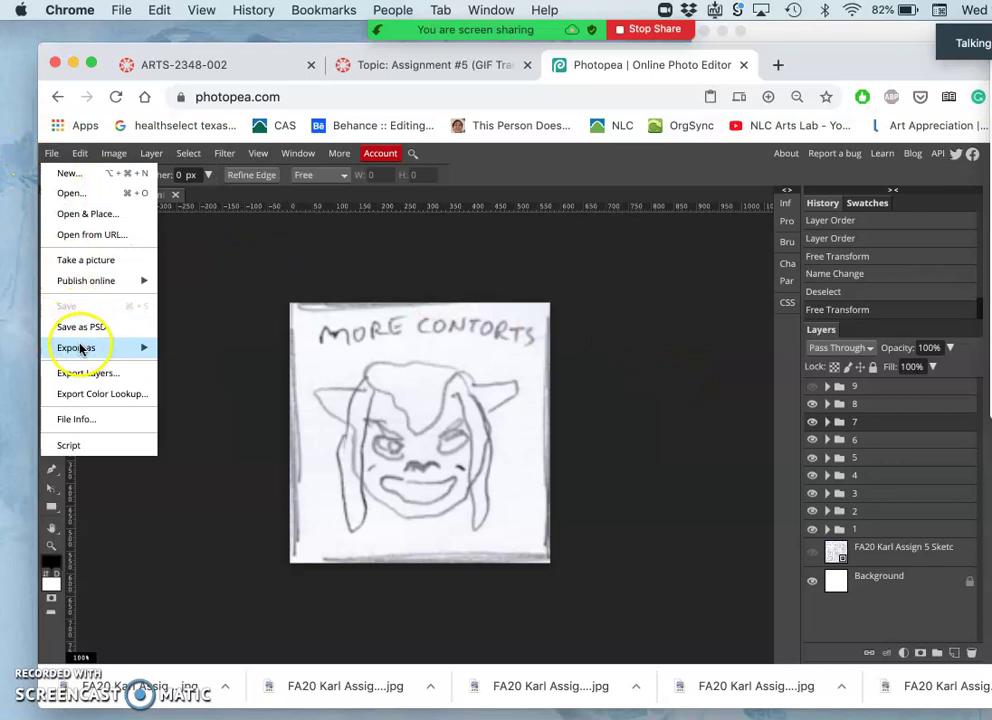
mouse_move(80, 348)
left_click(184, 370)
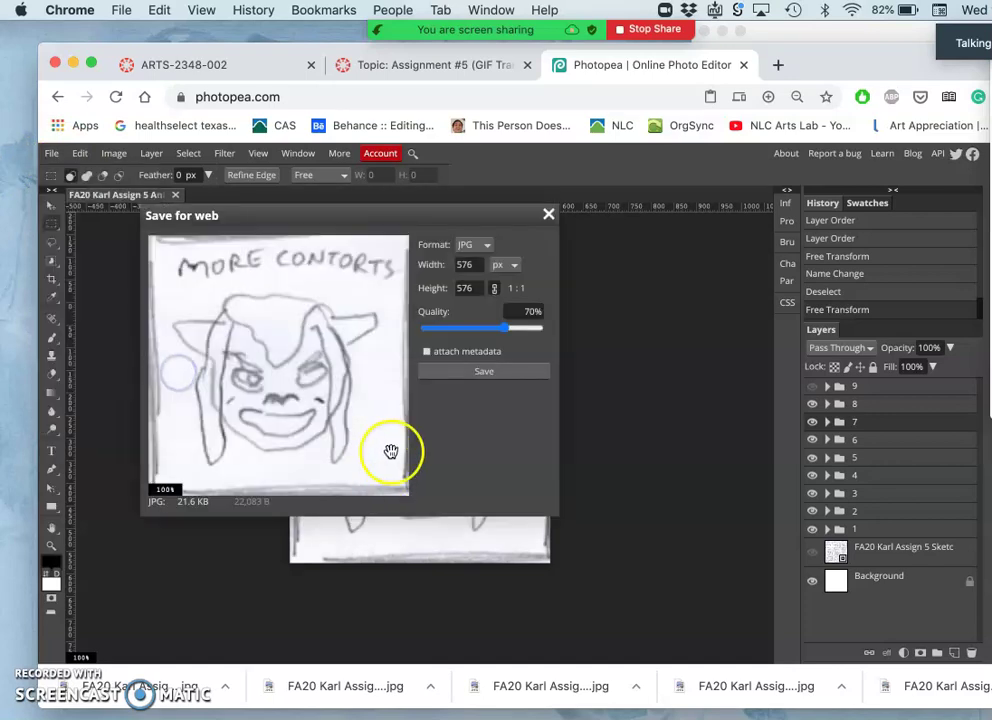
left_click(485, 373)
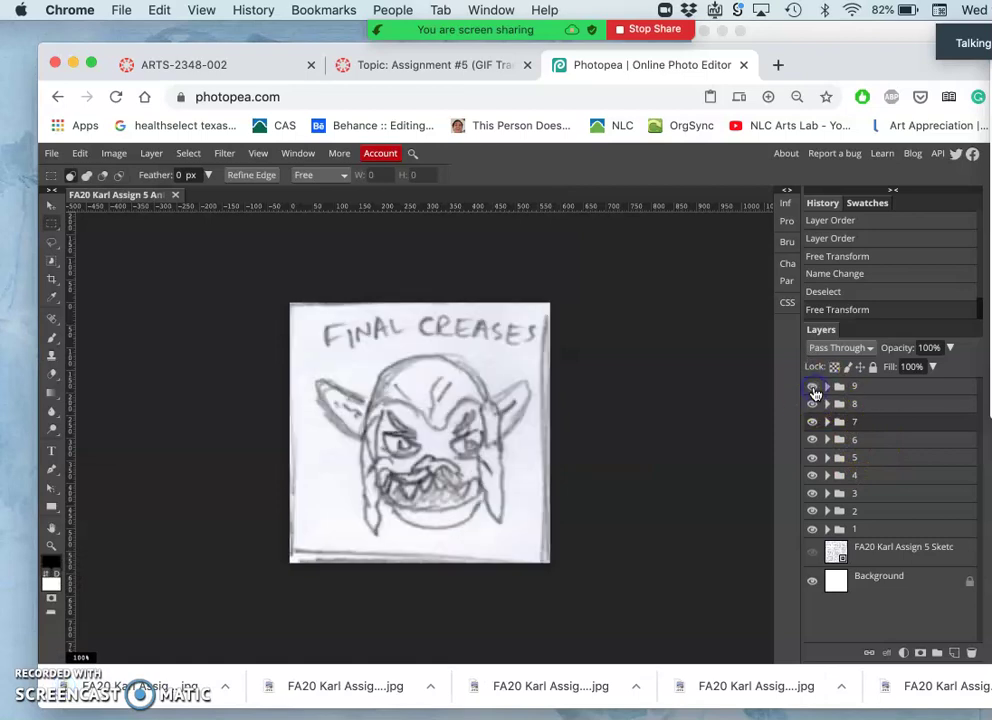
Export the currently visible frame as one more JPG download
left_click(51, 153)
mouse_move(120, 347)
left_click(180, 369)
left_click(445, 369)
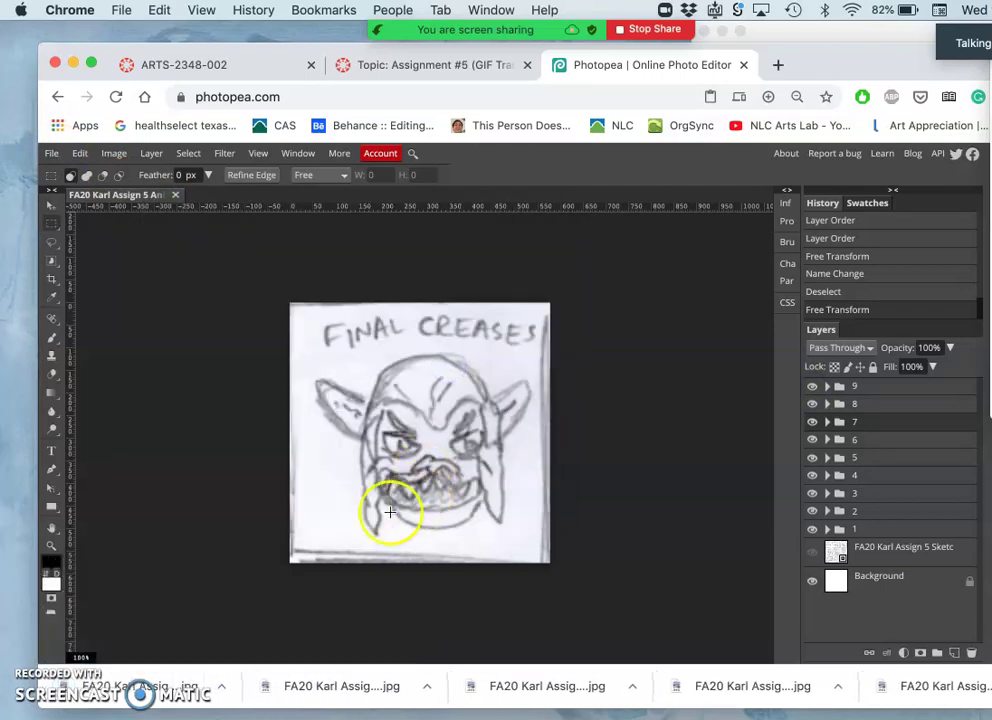
Browse the exported frame JPGs in the Dock's Downloads stack, then bring Finder forward
mouse_move(223, 537)
left_mouse_down()
mouse_move(35, 528)
mouse_move(18, 538)
mouse_move(11, 590)
mouse_move(304, 494)
left_mouse_up()
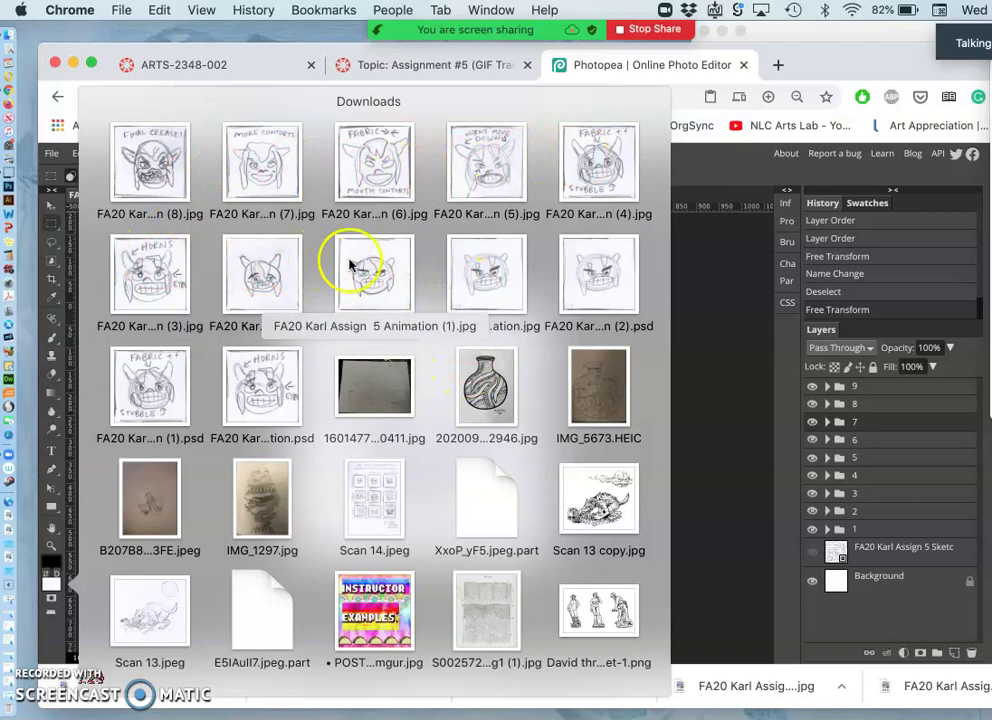
scroll(506, 488, "down", 1)
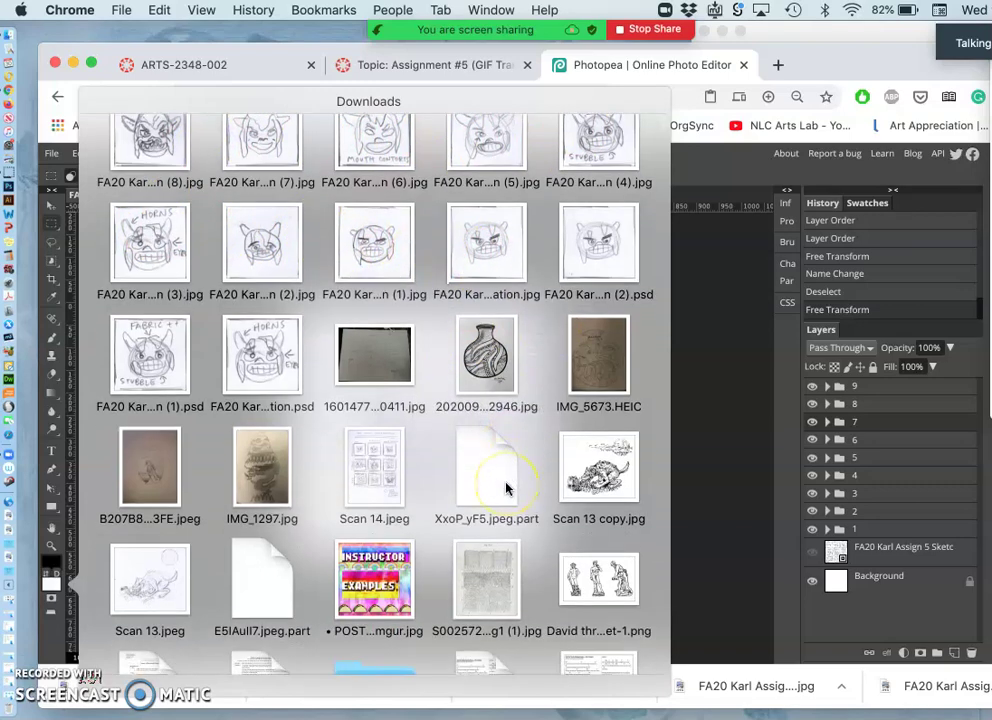
scroll(506, 488, "down", 15)
scroll(506, 488, "down", 10)
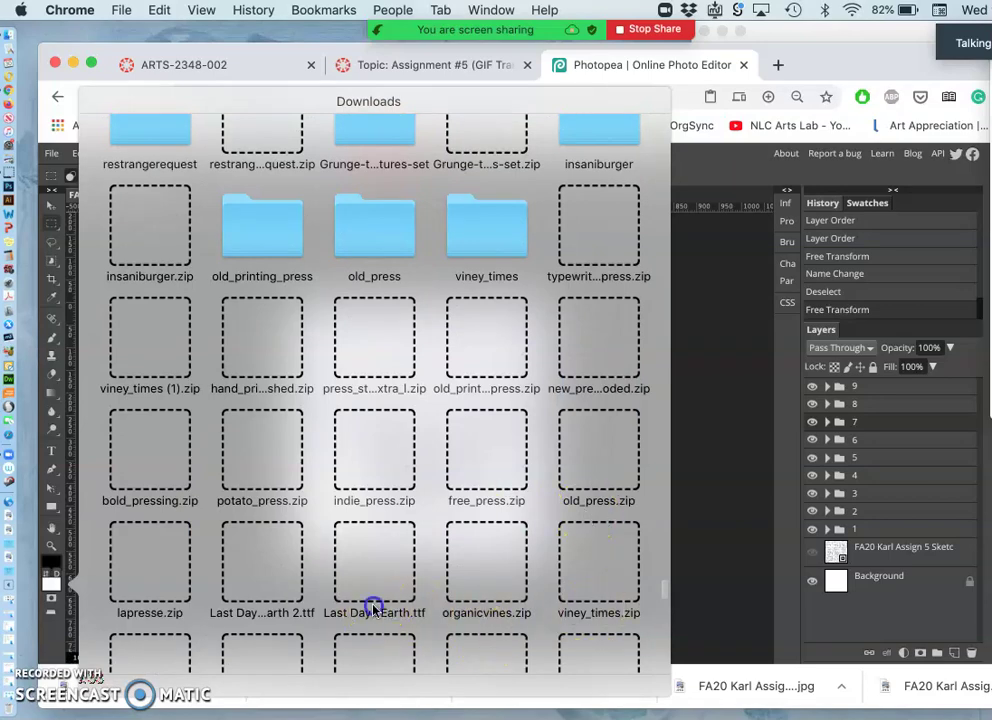
left_click(372, 602)
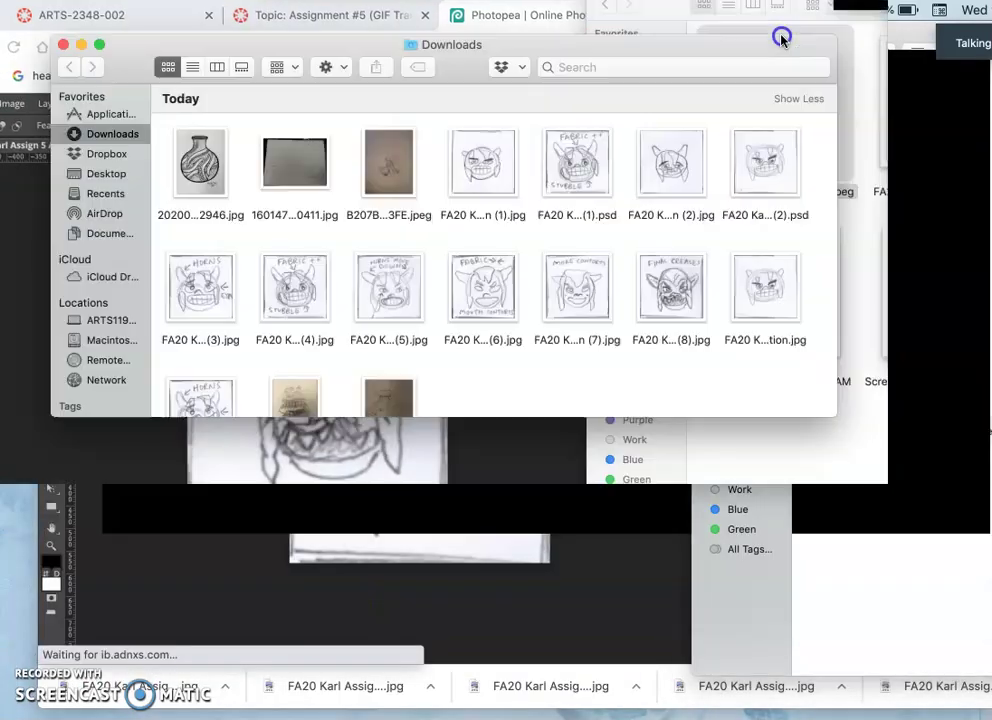
Select animation frames (1)–(8) plus the unnumbered frame in Downloads and move them into Assignment 5
left_click_drag(780, 36, 90, 213)
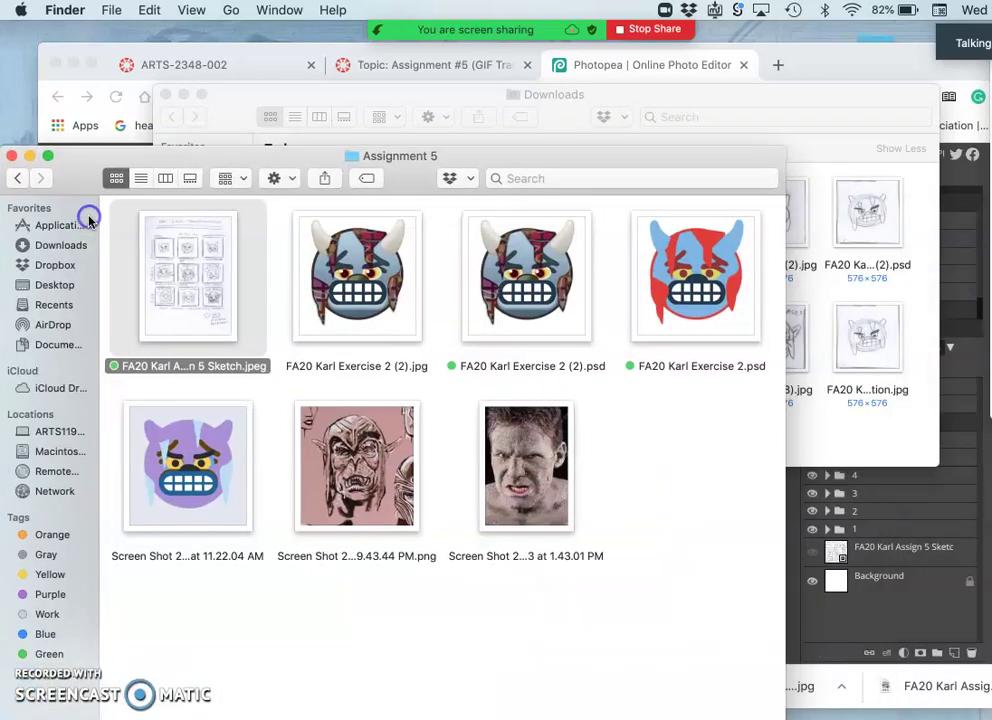
left_click(888, 295)
left_click(563, 233)
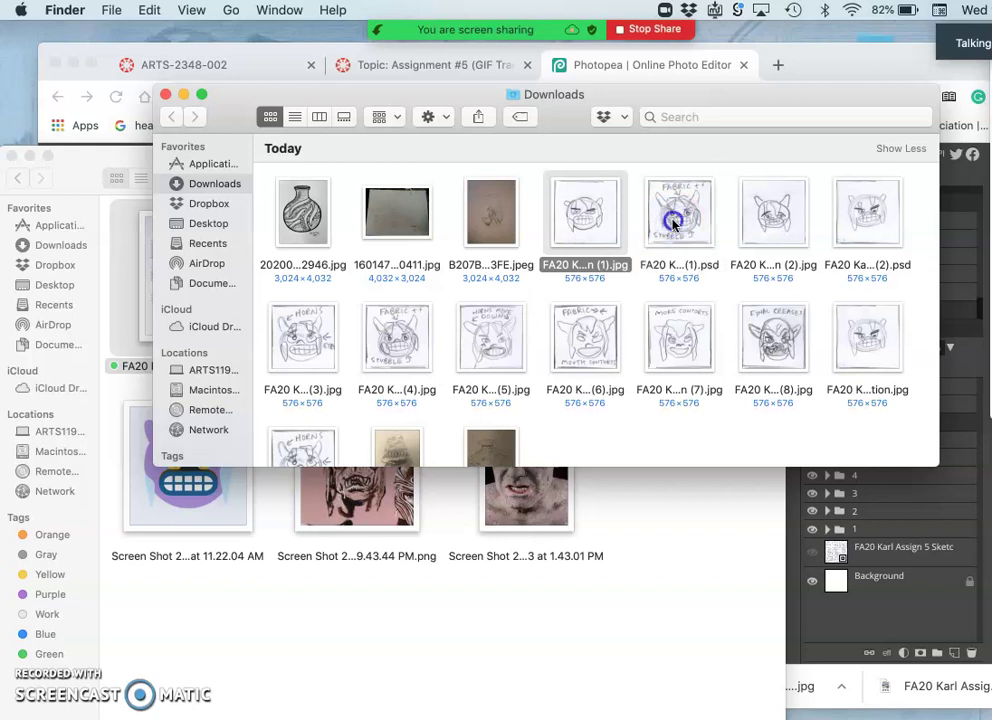
left_click(770, 215, "super")
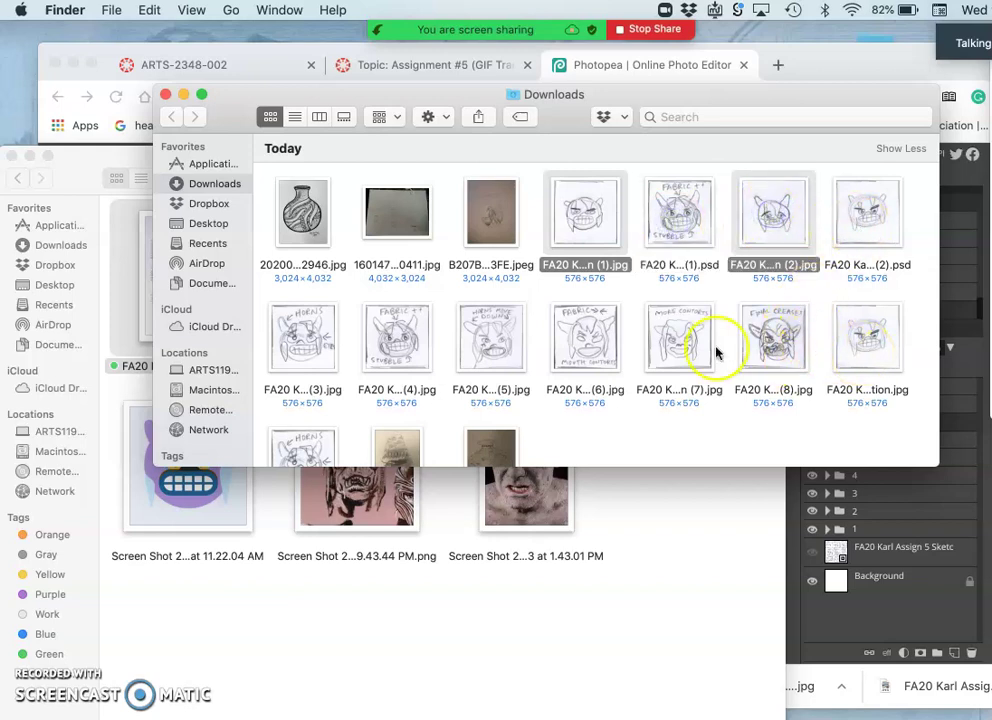
left_click(297, 354, "super")
left_click(396, 342, "super")
left_click(490, 348, "super")
left_click(587, 352, "super")
left_click(683, 352, "super")
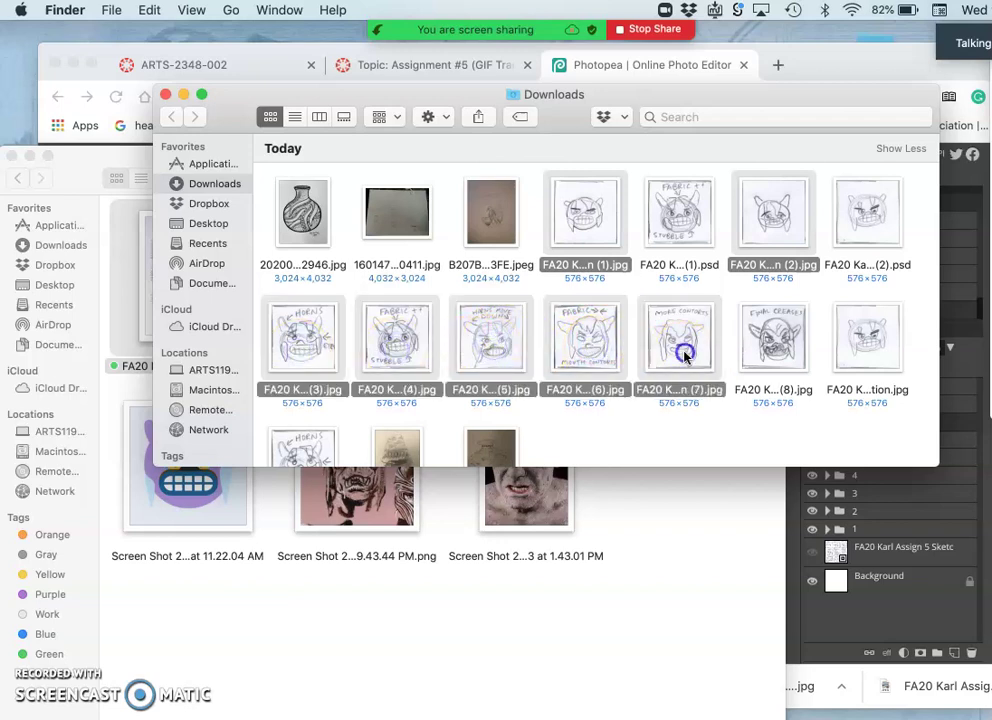
left_click(772, 363, "super")
left_click(855, 352, "super")
scroll(864, 352, "down", 2)
scroll(864, 352, "up", 2)
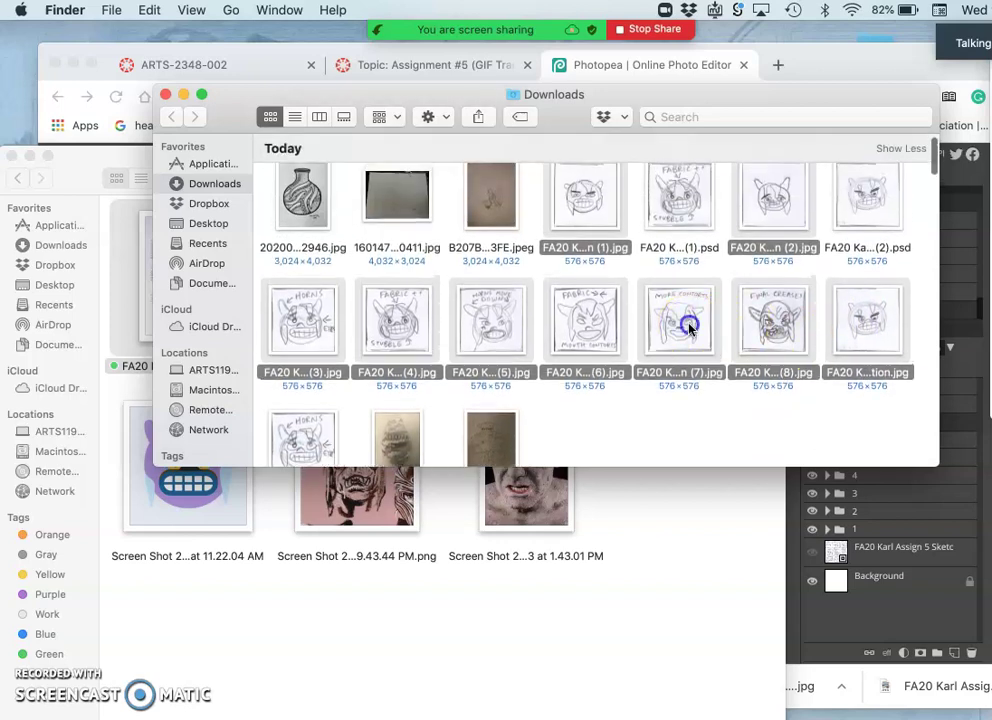
left_click_drag(688, 328, 640, 582)
Bring Assignment 5 forward and review the moved frames, leaving the first frame's name unchanged
left_click(627, 588)
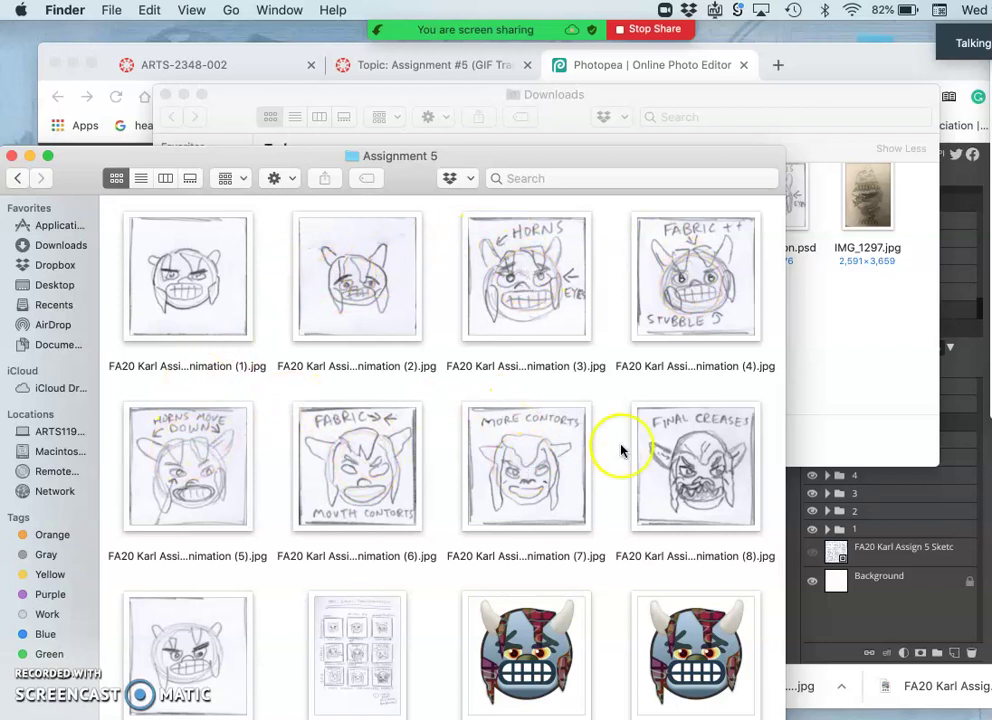
left_click(237, 368)
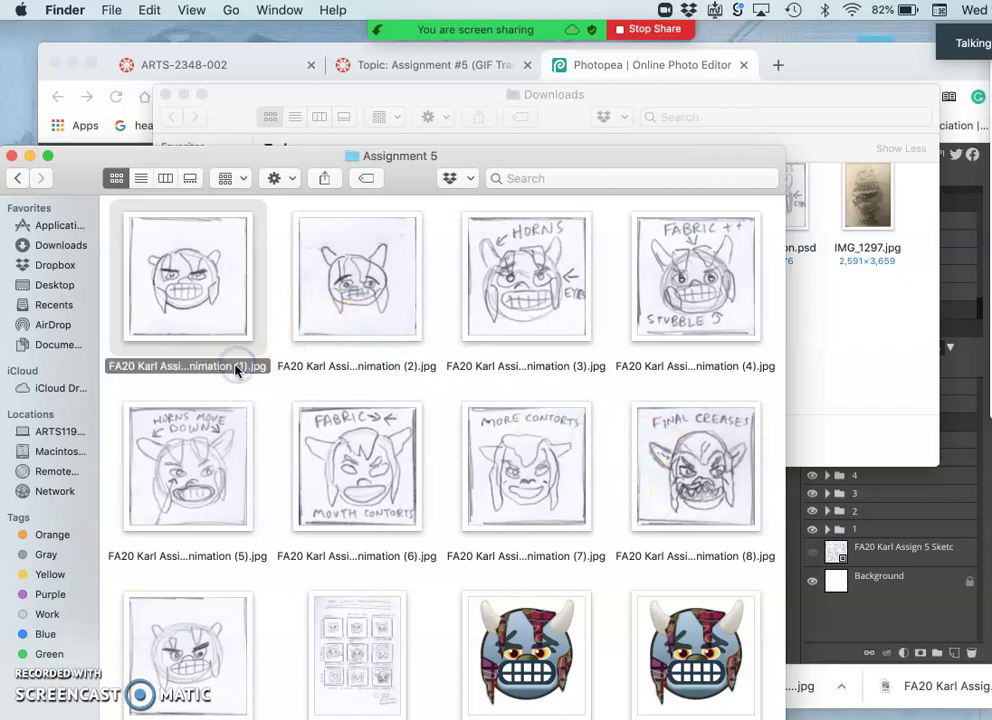
left_click(237, 368)
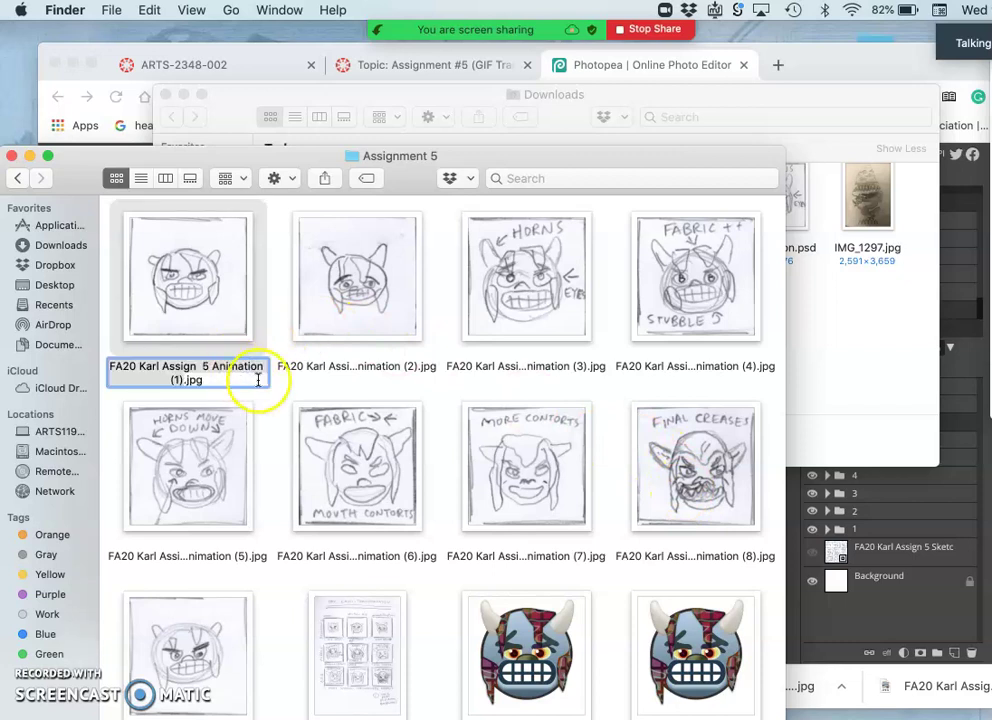
left_click(390, 378)
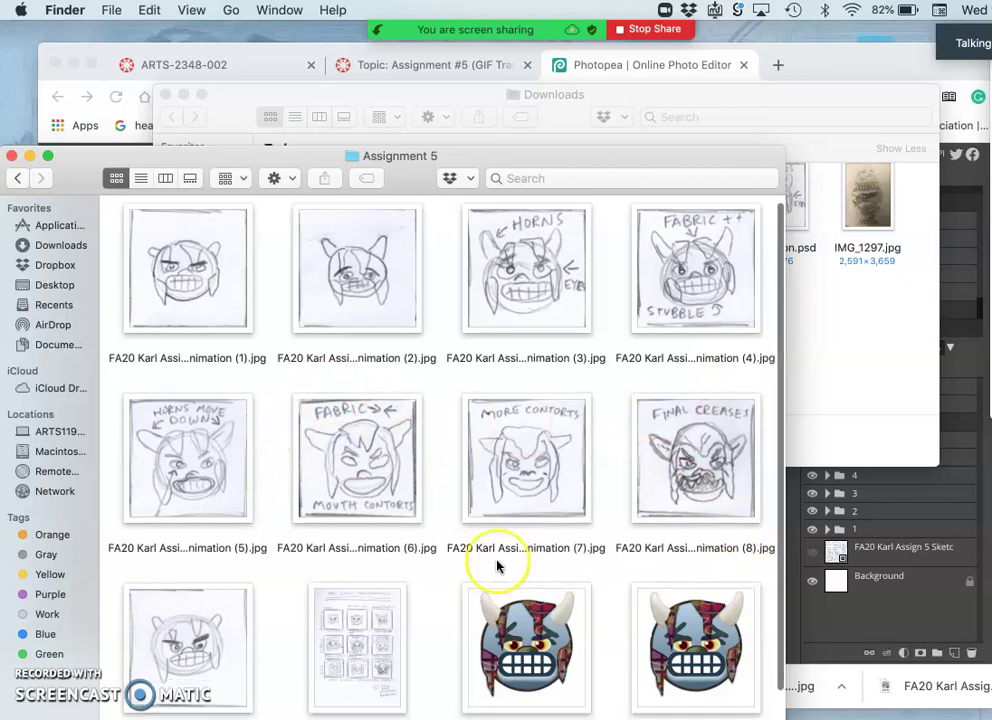
scroll(500, 570, "down", 3)
scroll(497, 567, "up", 4)
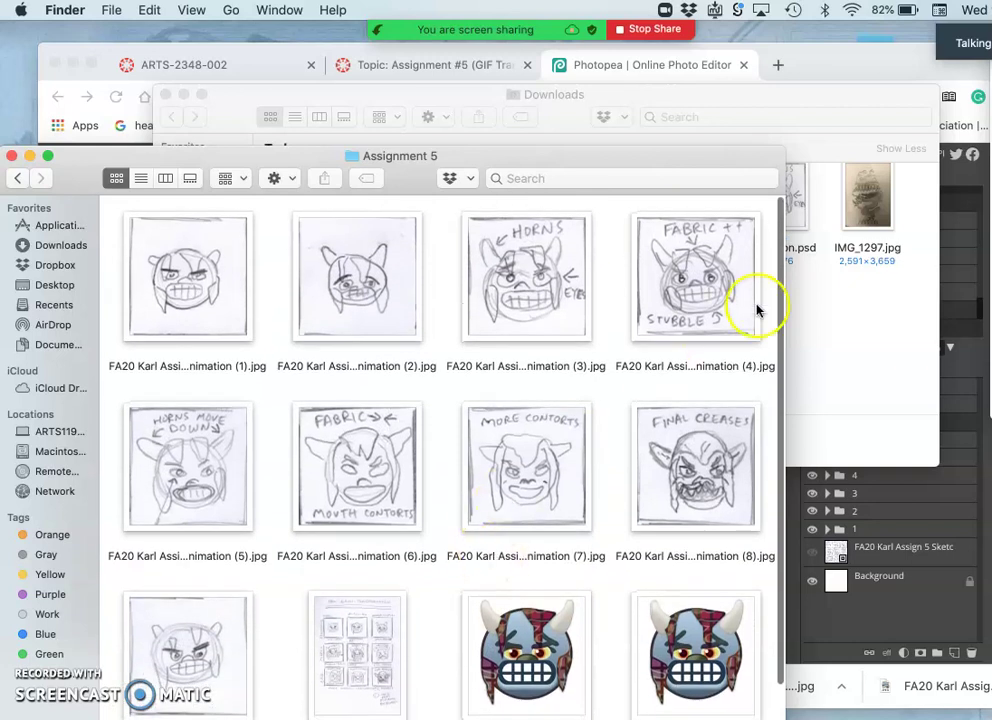
Check what remains in Downloads, then return to the Assignment 5 folder
left_click(825, 322)
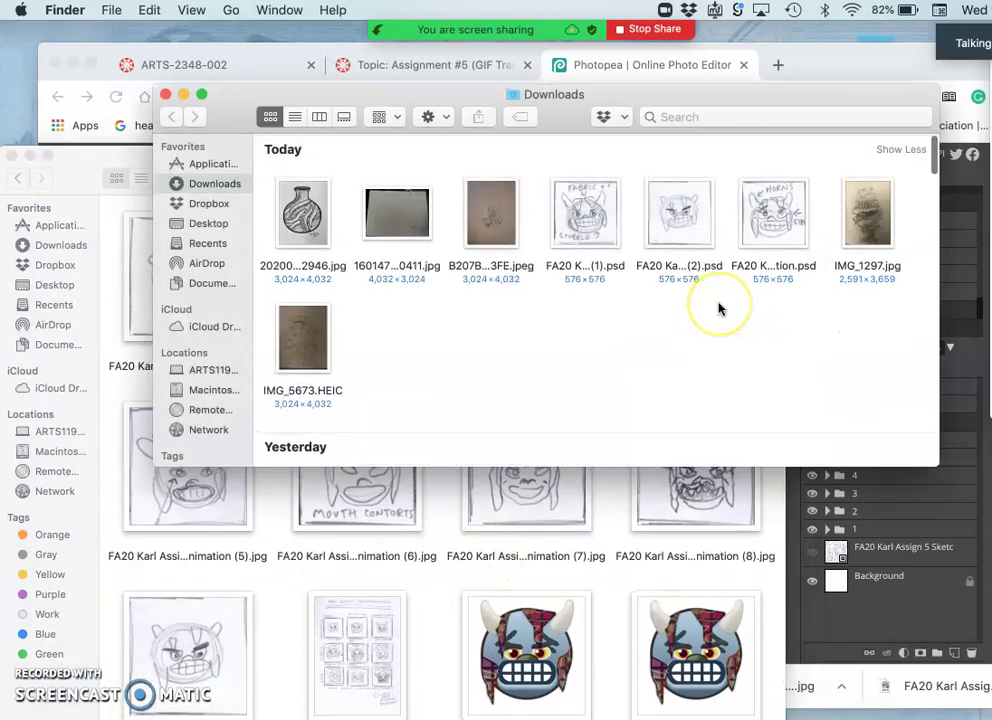
scroll(720, 339, "down", 2)
left_click(651, 505)
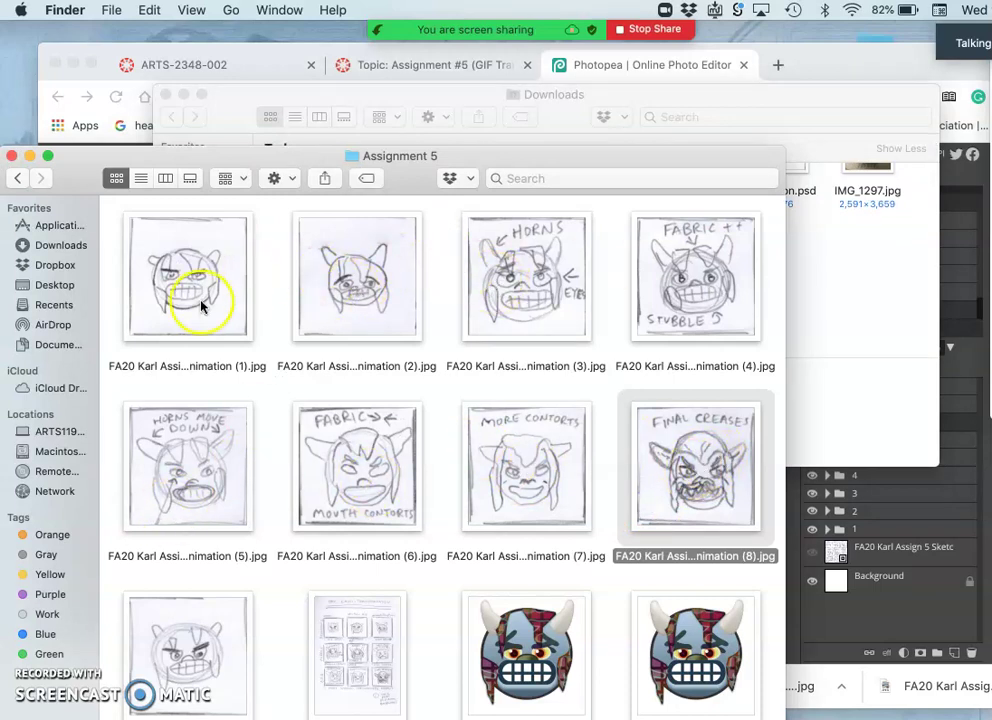
scroll(201, 305, "down", 5)
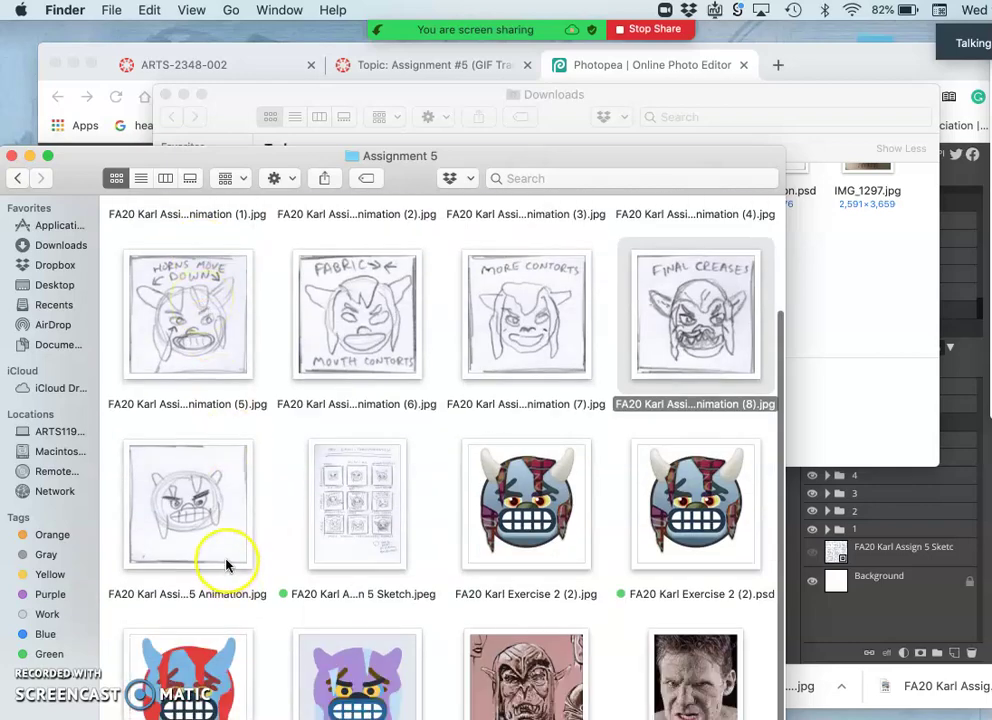
scroll(228, 565, "up", 3)
scroll(228, 565, "down", 3)
Insert ' (0)' before the .jpg extension of the unnumbered animation frame's name
left_click(240, 596)
left_click(240, 598)
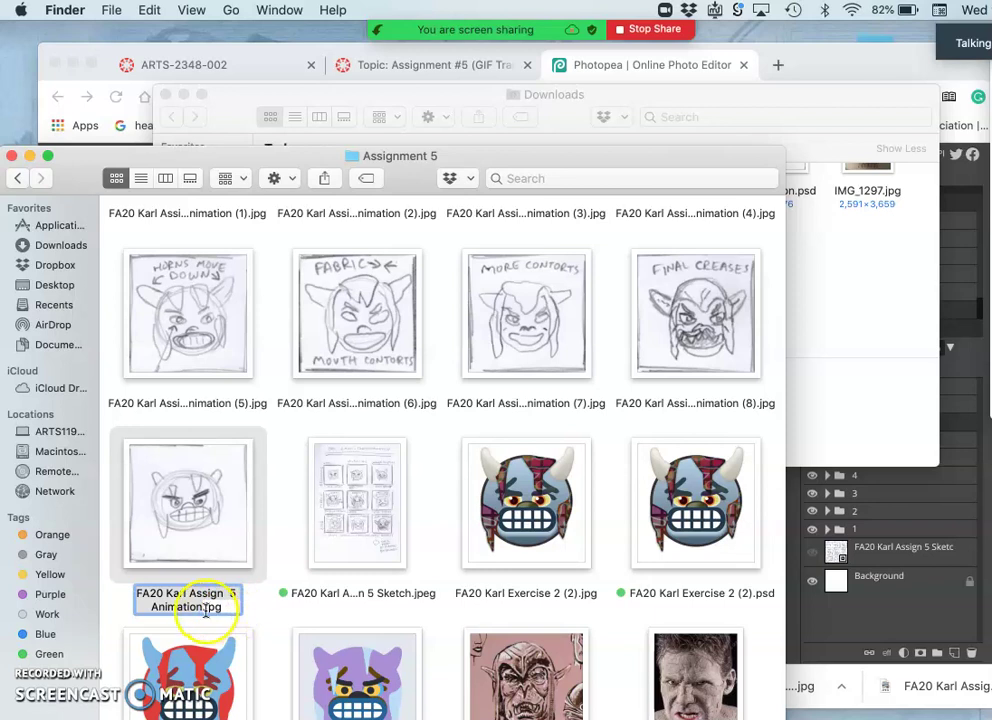
left_click(203, 606)
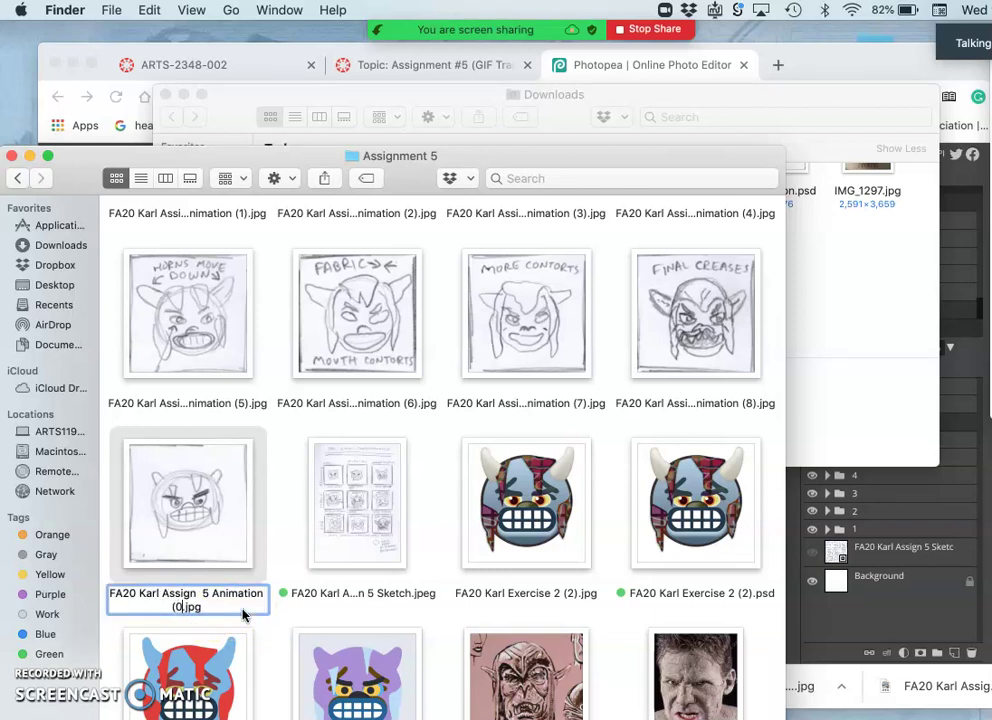
type("(0)")
key("Return")
scroll(305, 520, "up", 5)
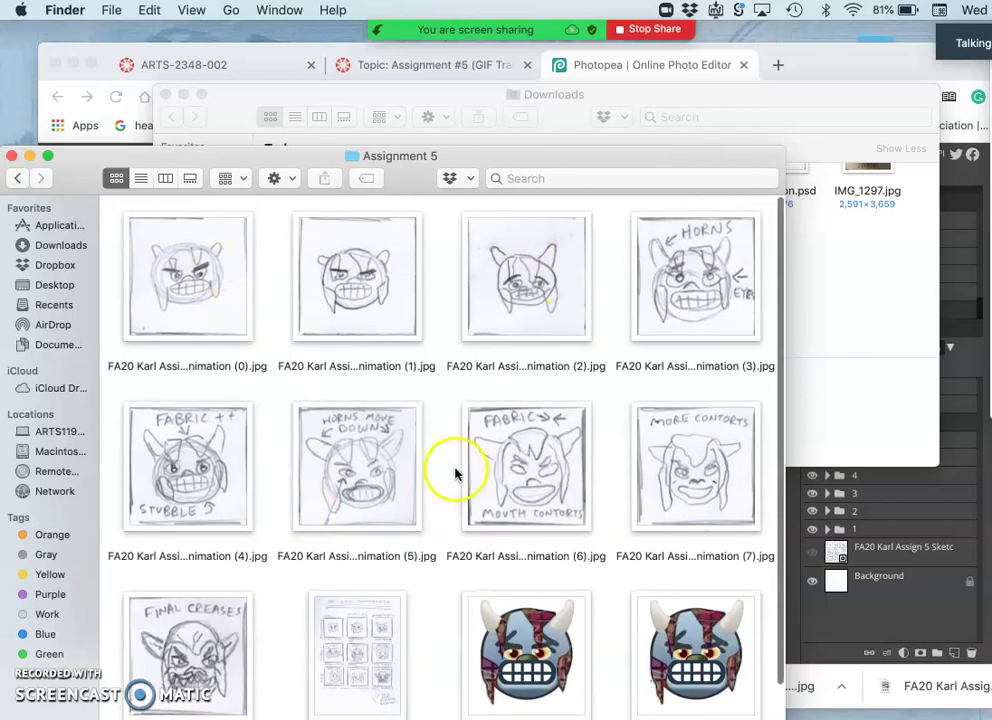
scroll(413, 538, "down", 3)
scroll(350, 515, "up", 1)
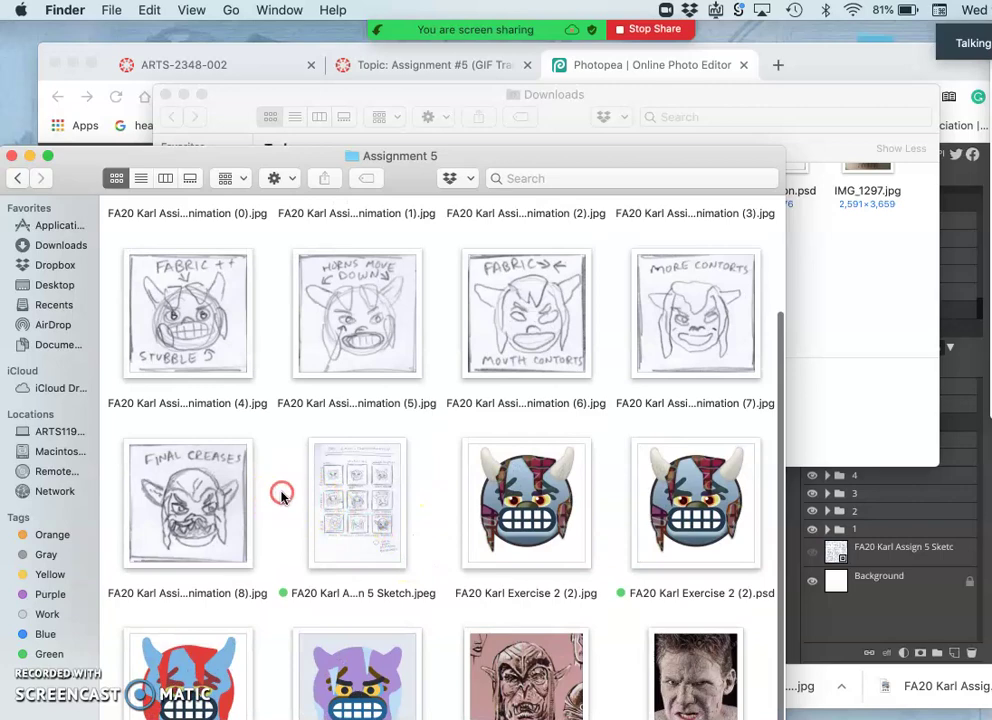
Create a new folder in Assignment 5 named '~Pancil Test Frames Animatic'
right_click(282, 495)
left_click(297, 500)
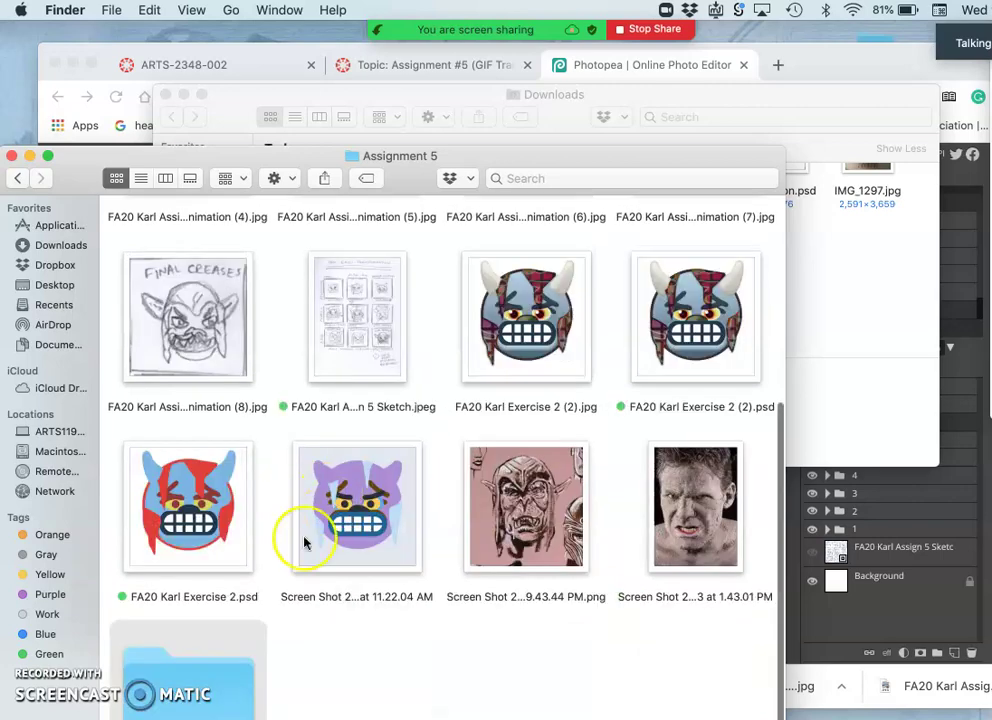
scroll(299, 520, "down", 1)
left_click_drag(405, 173, 482, 82)
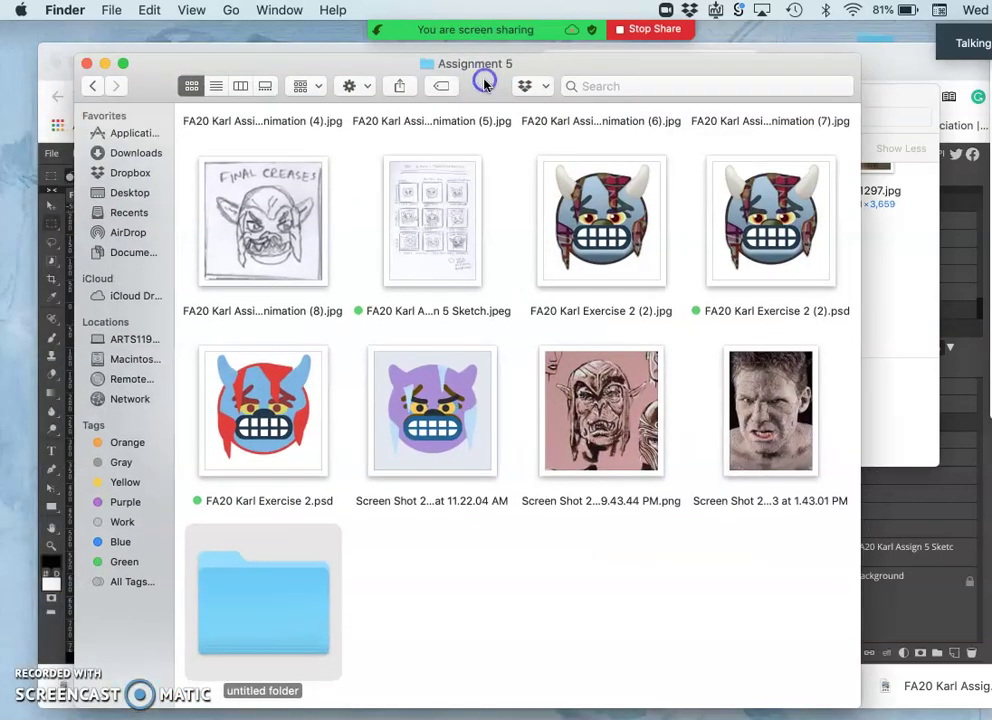
left_click(265, 691)
type("Pan")
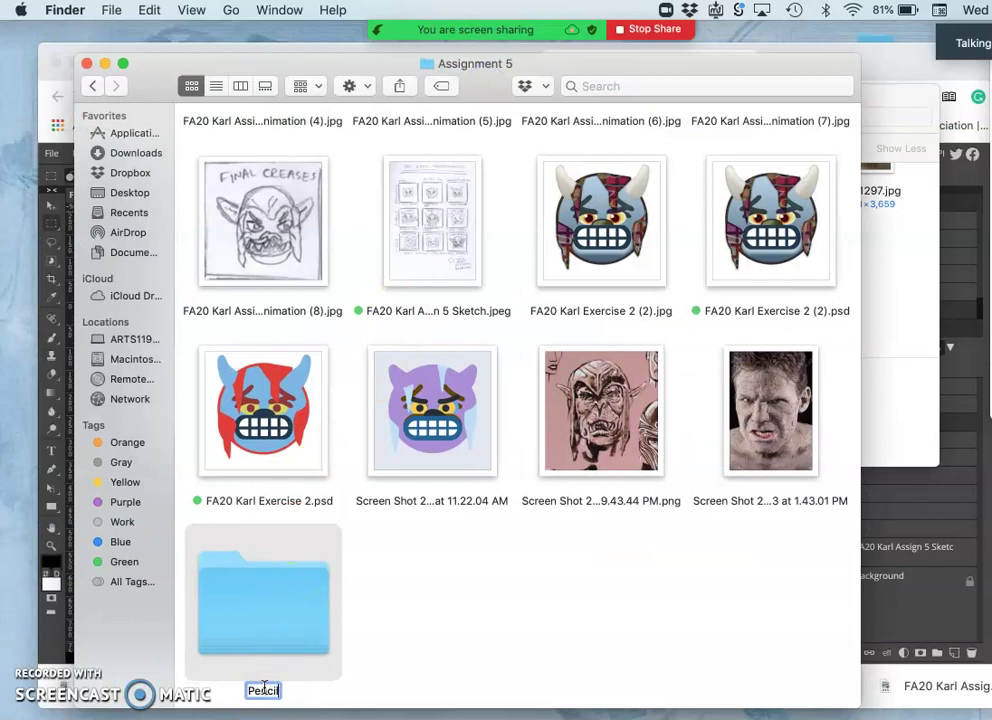
type("cil Test Frames Animatic")
key("Return")
left_click(458, 597)
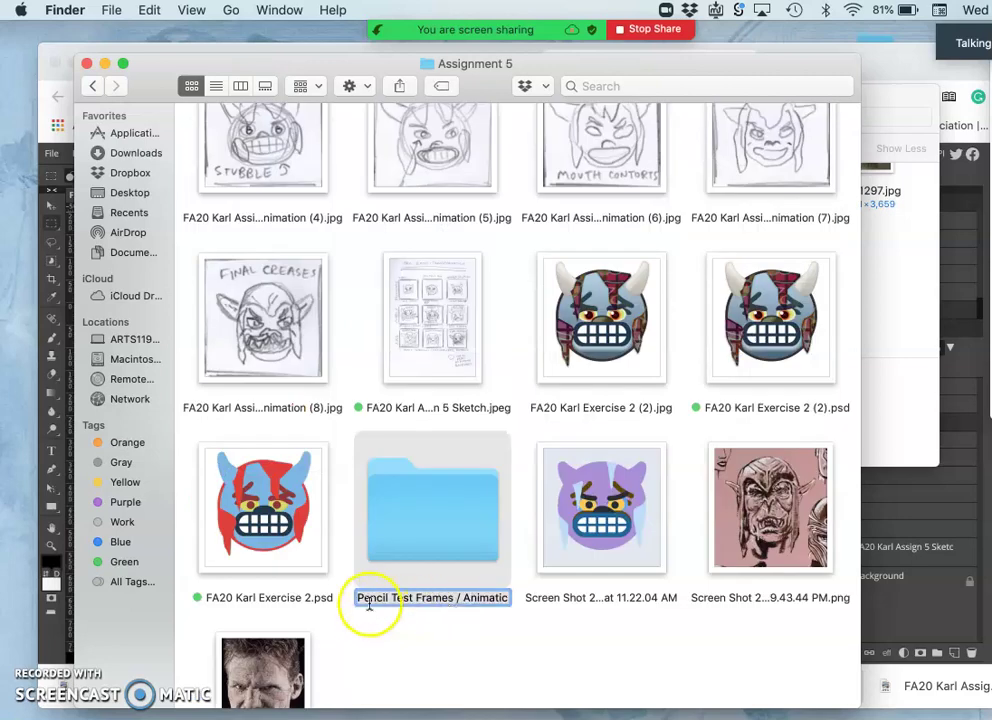
left_click(357, 597)
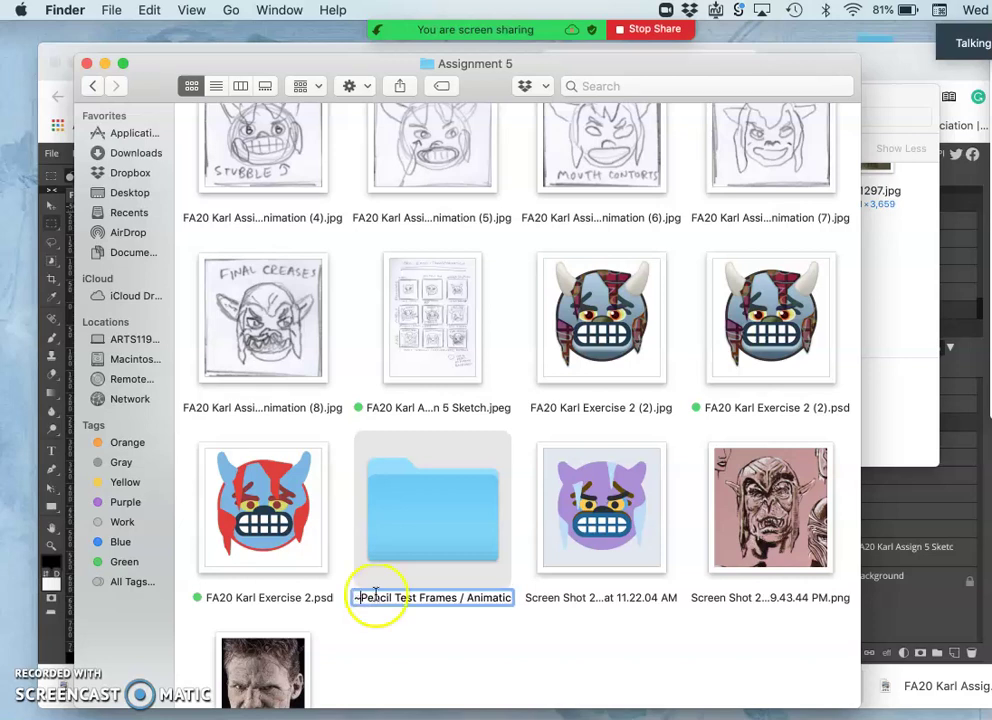
type("~")
key("Return")
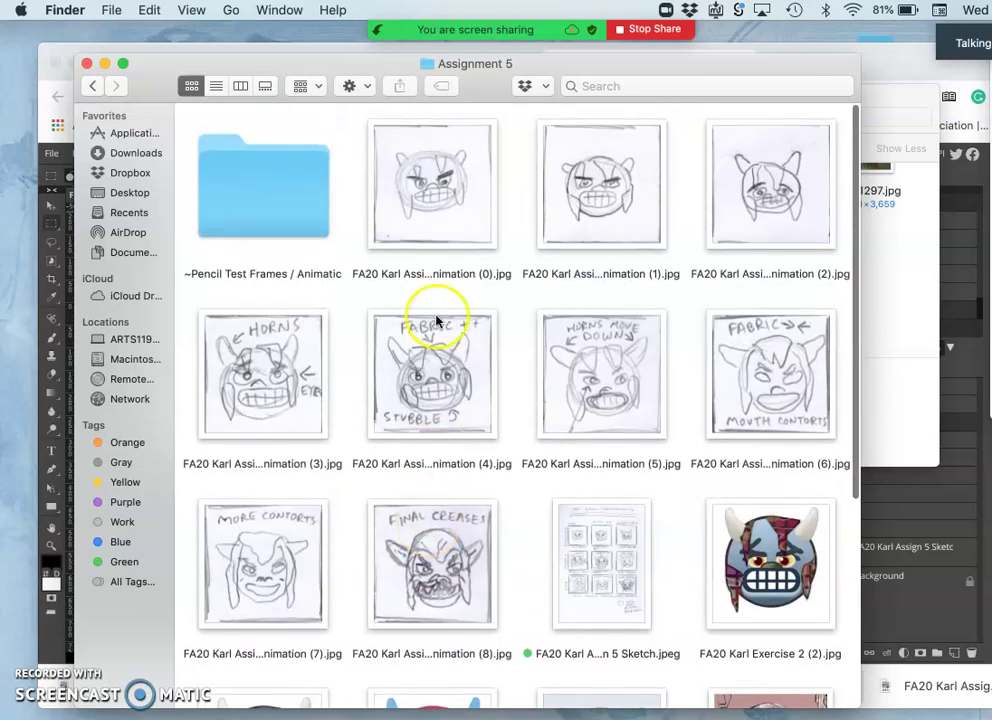
Move animation frames (0) through (8) into the new folder and open it
left_click(405, 213)
left_click(572, 140, "shift")
left_click(748, 199, "shift")
left_click(249, 421, "shift")
left_click(409, 418, "shift")
left_click(580, 421, "shift")
left_click(748, 434, "shift")
left_click(306, 576, "shift")
left_click(421, 590, "shift")
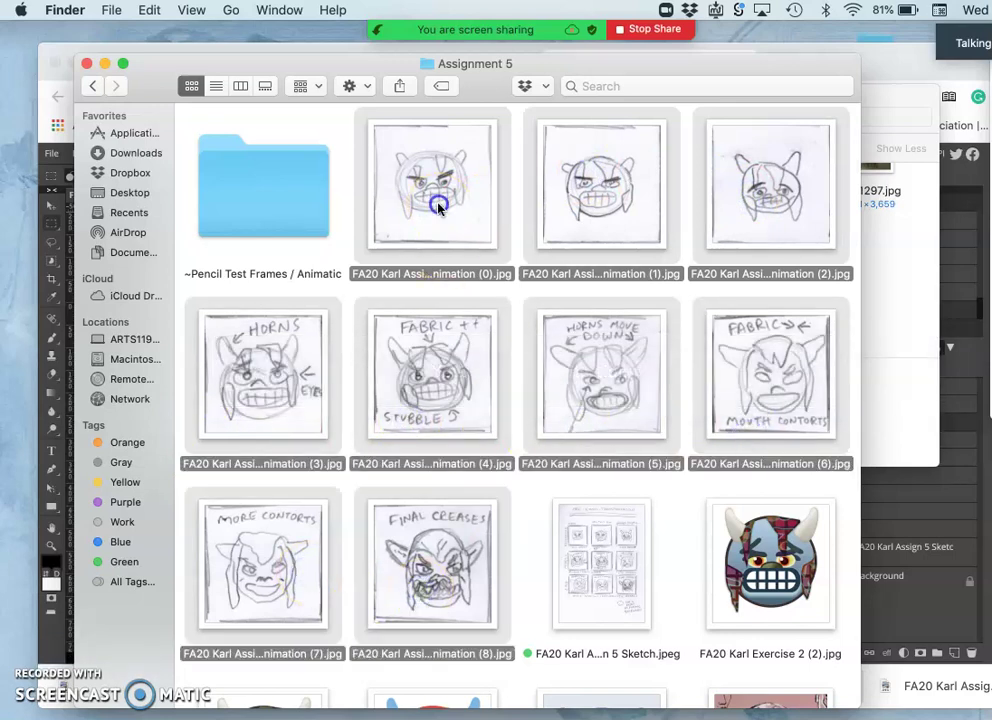
left_click_drag(436, 206, 299, 208)
left_click(280, 211)
double_click(280, 211)
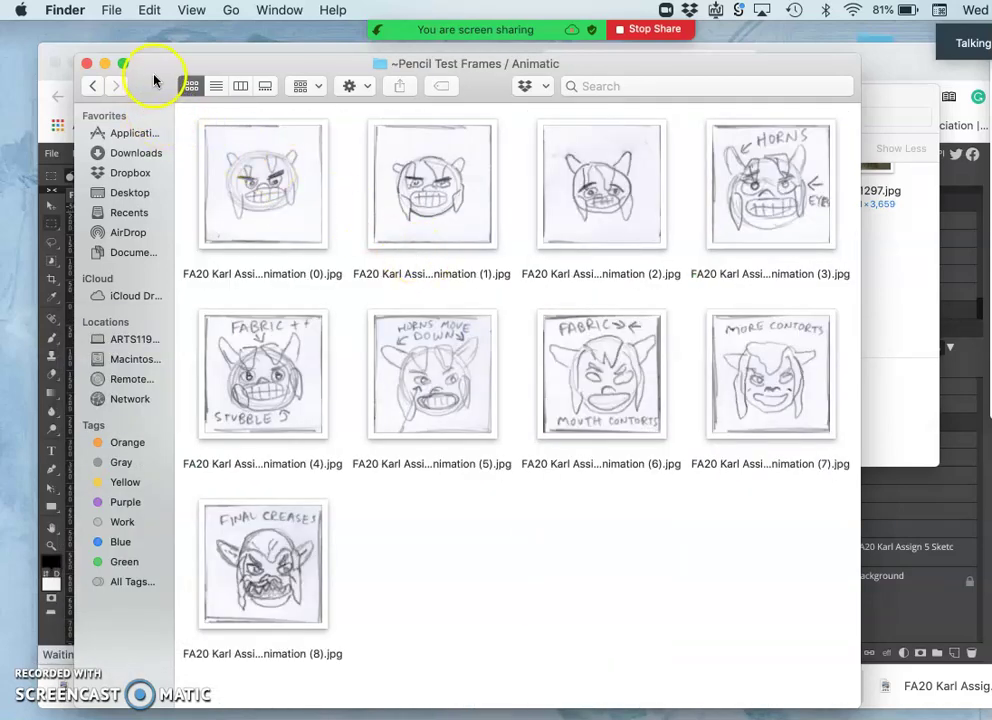
Move the frames folder aside and review Photopea's File menu options
left_click_drag(151, 76, 607, 146)
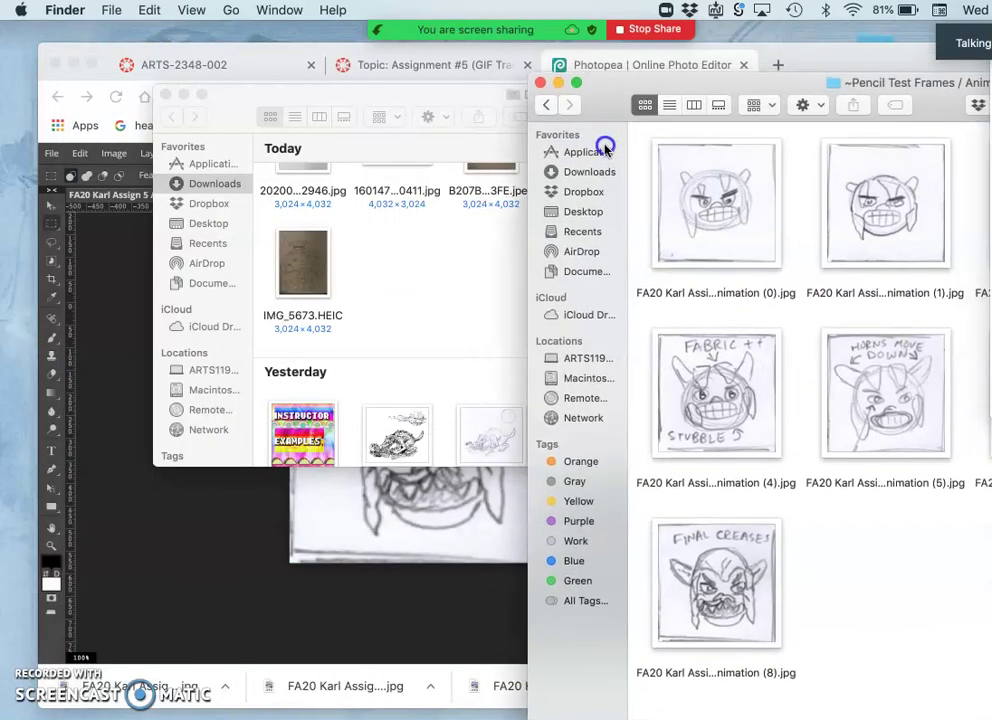
left_click(117, 299)
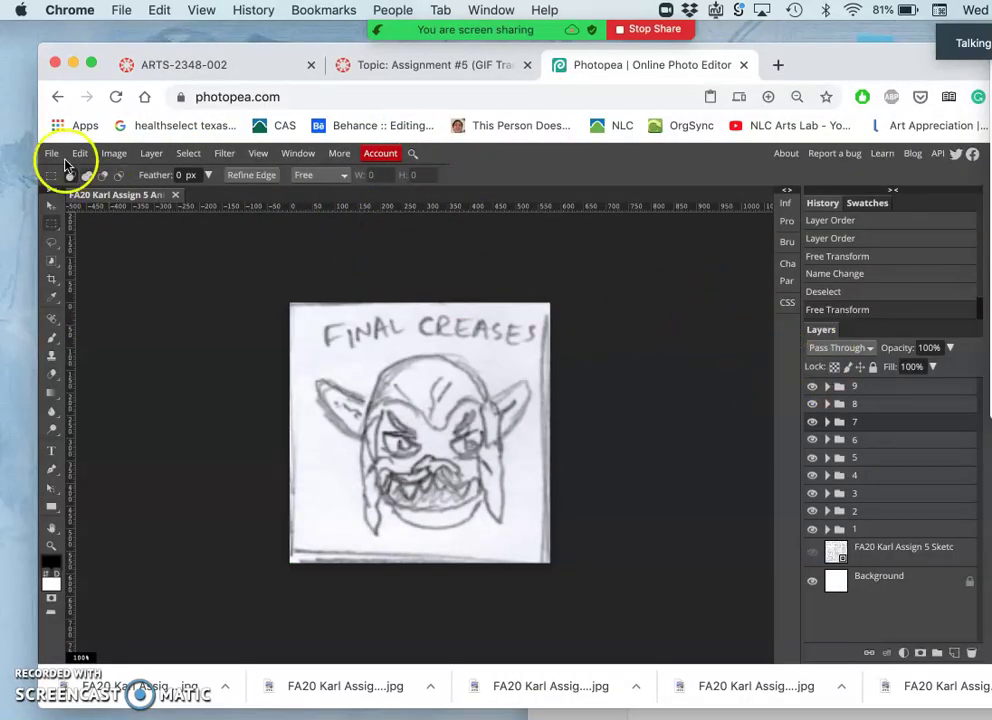
left_click(50, 155)
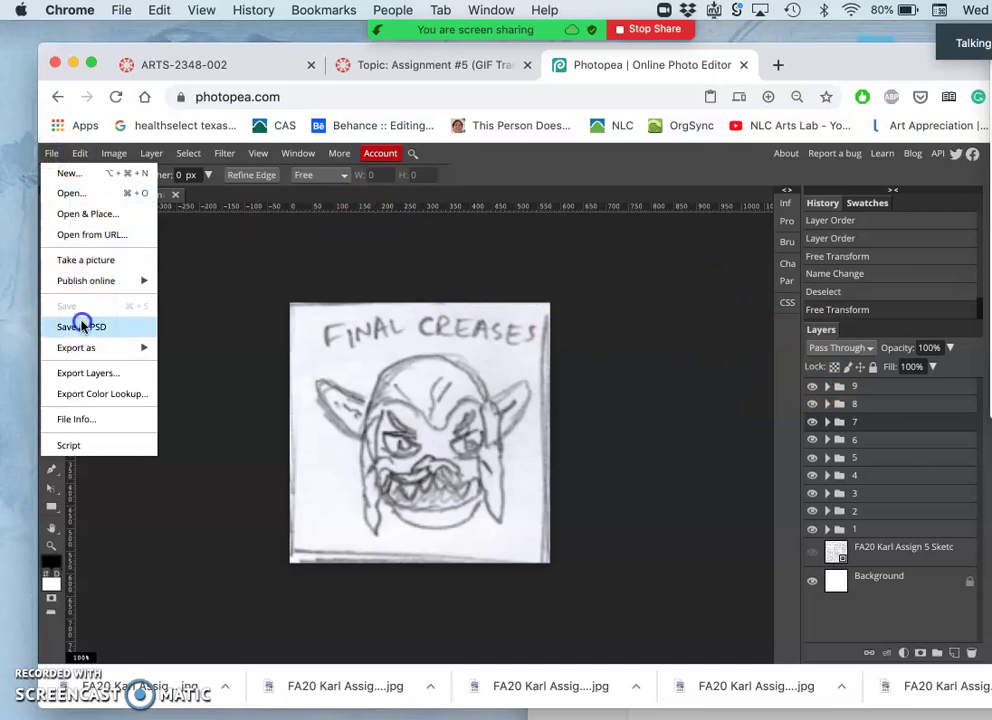
On the Assignment #5 page, follow the gifmaker.me link in the instructions
left_click(425, 66)
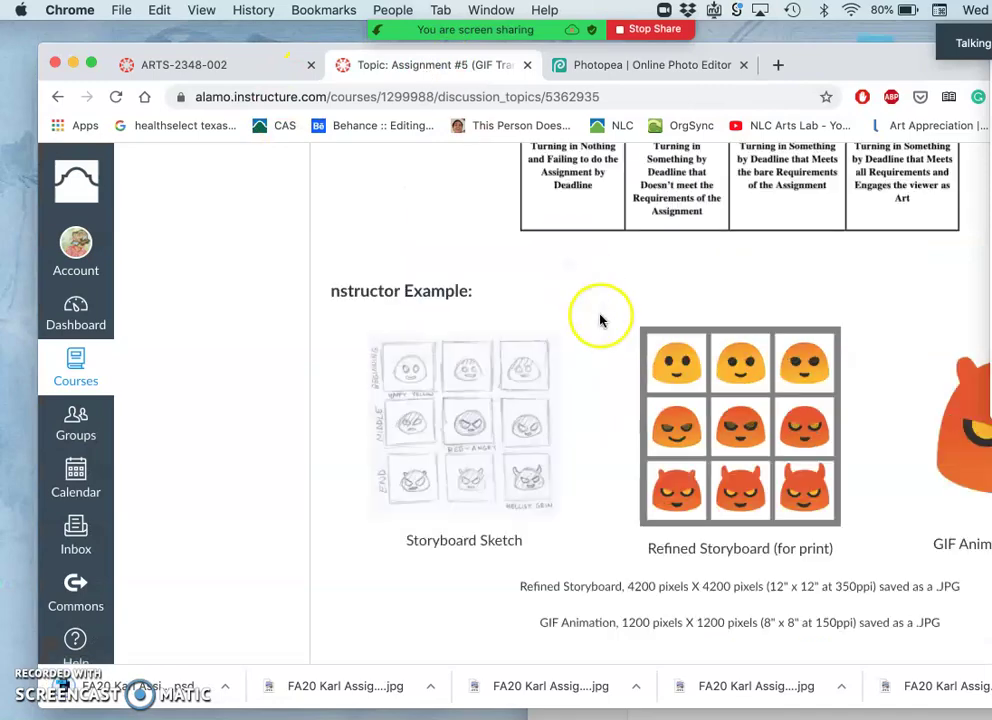
scroll(612, 362, "down", 2)
scroll(612, 362, "down", 5)
scroll(612, 362, "up", 12)
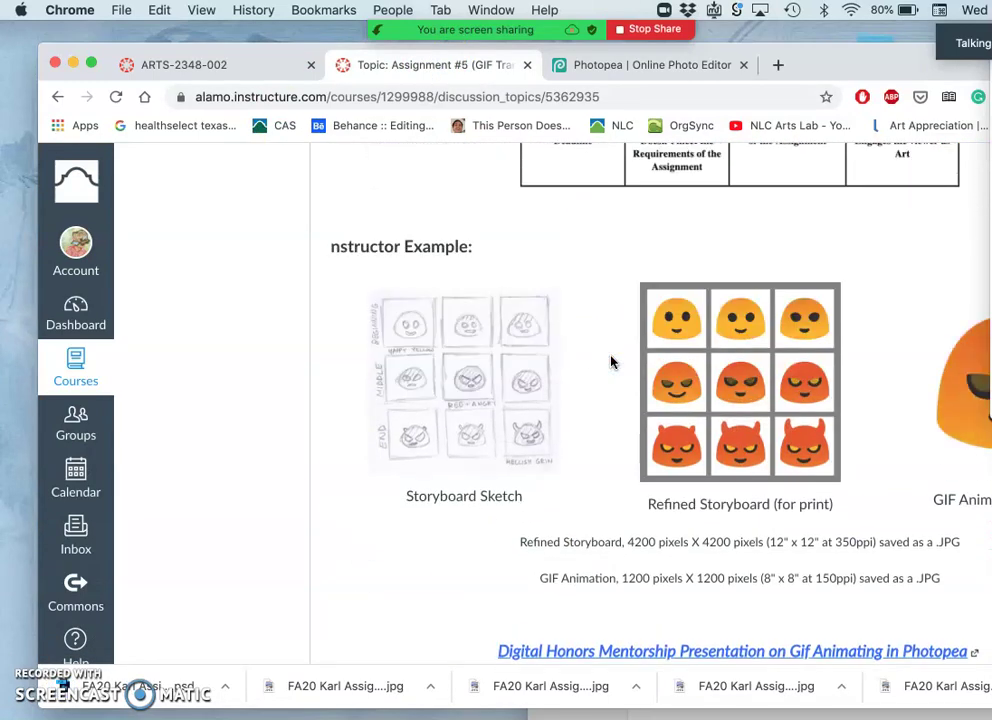
scroll(612, 362, "up", 8)
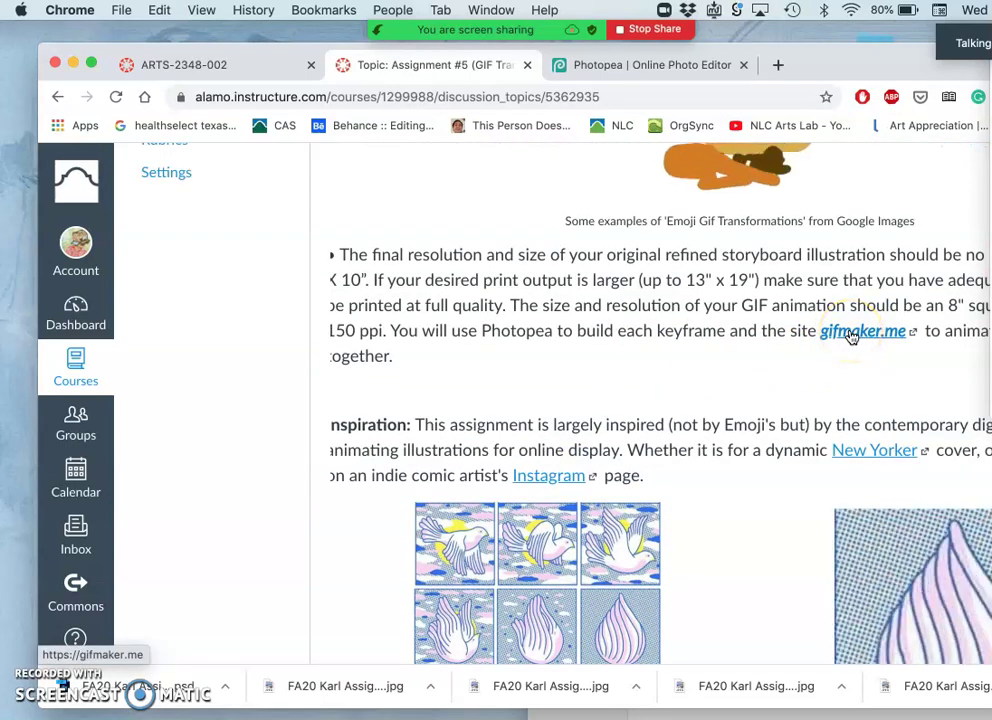
left_click(850, 336)
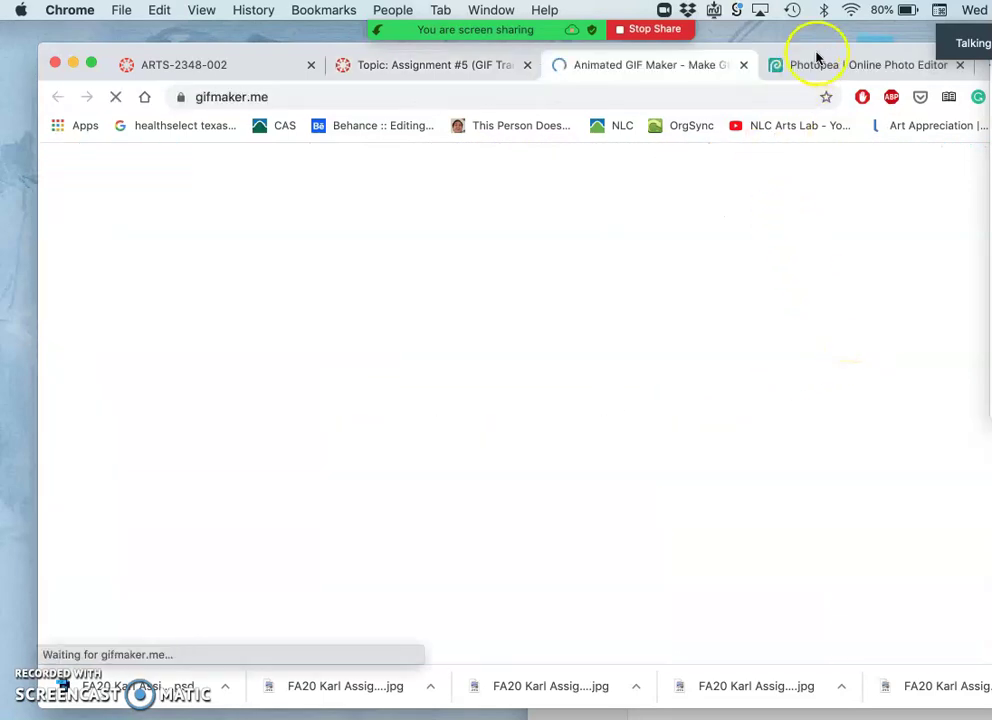
Upload all nine storyboard JPGs from the ~Pencil Test Frames / Animatic folder
left_click_drag(818, 47, 708, 38)
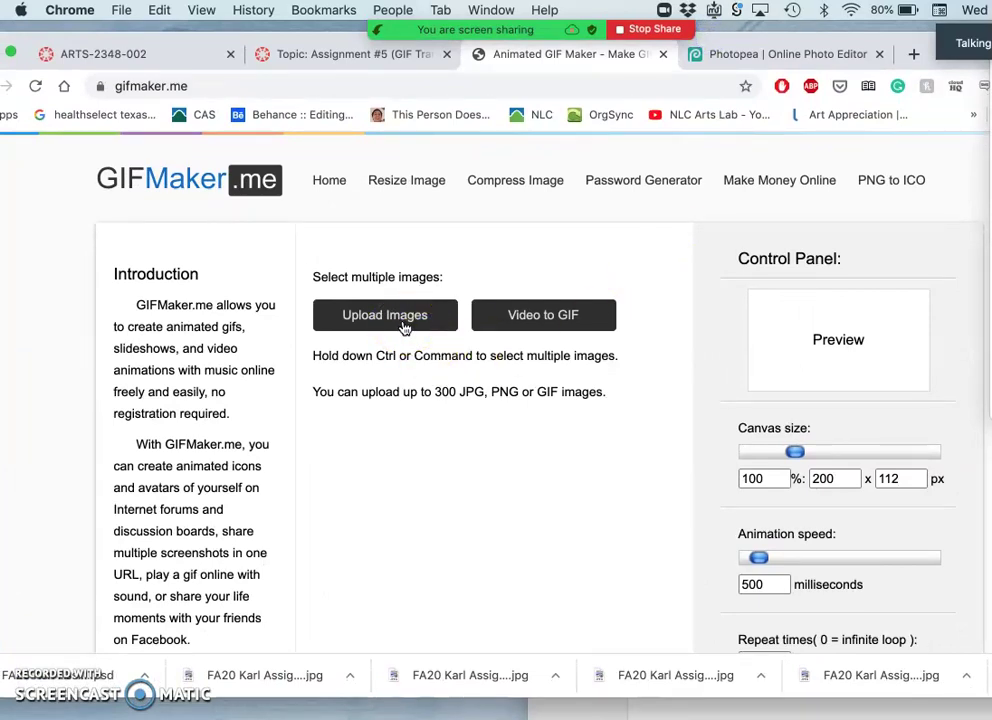
left_click(404, 329)
double_click(389, 217)
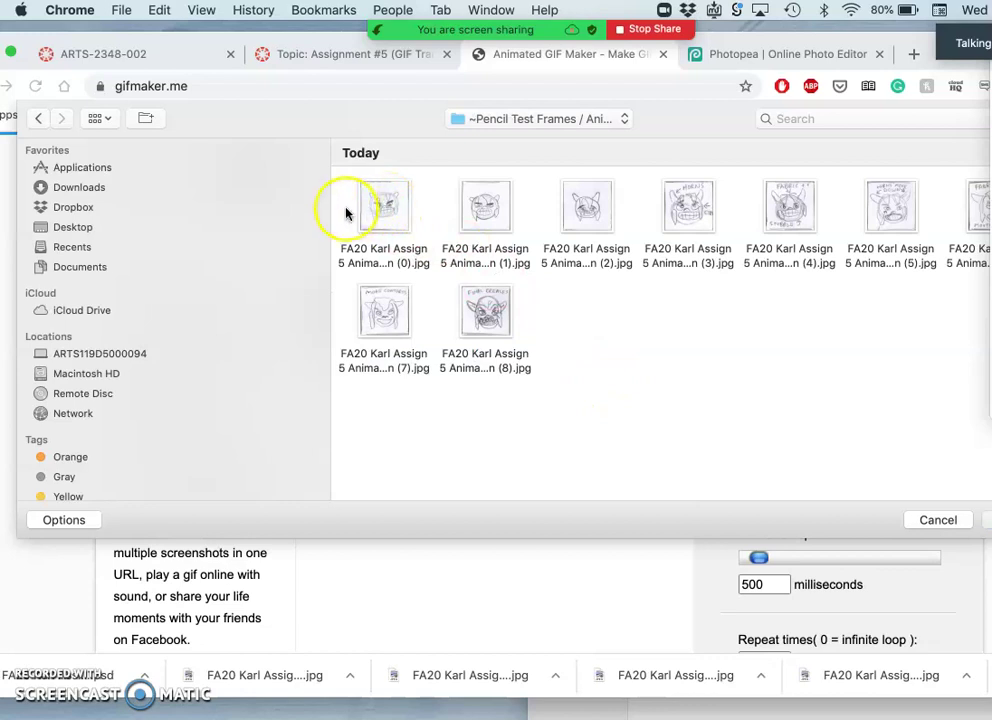
left_click_drag(344, 213, 990, 362)
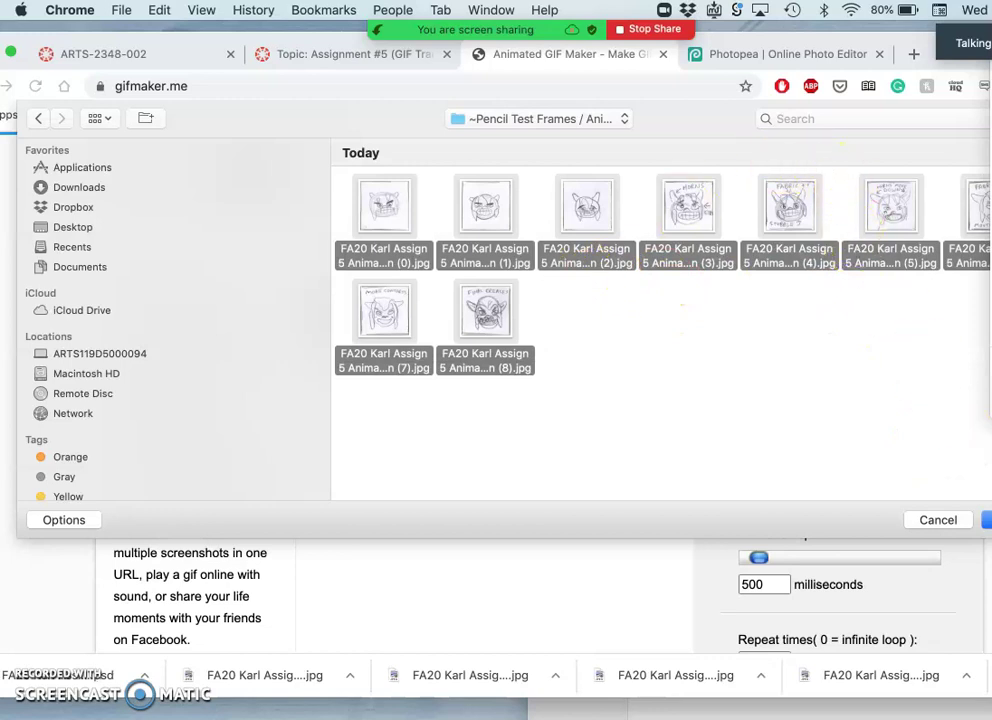
key("Return")
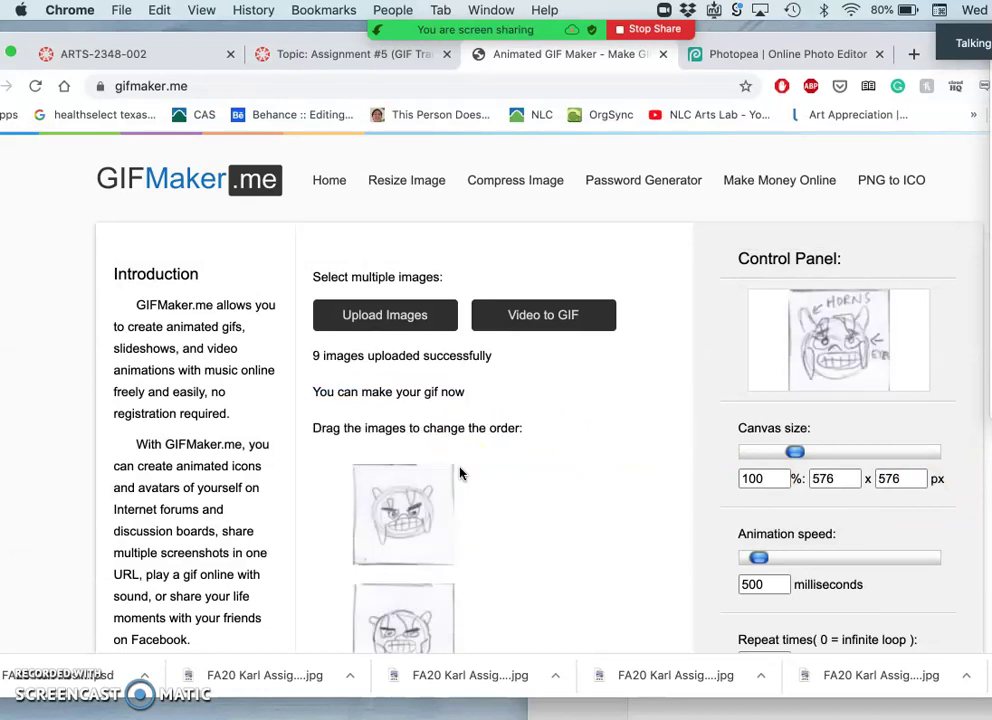
scroll(460, 473, "down", 2)
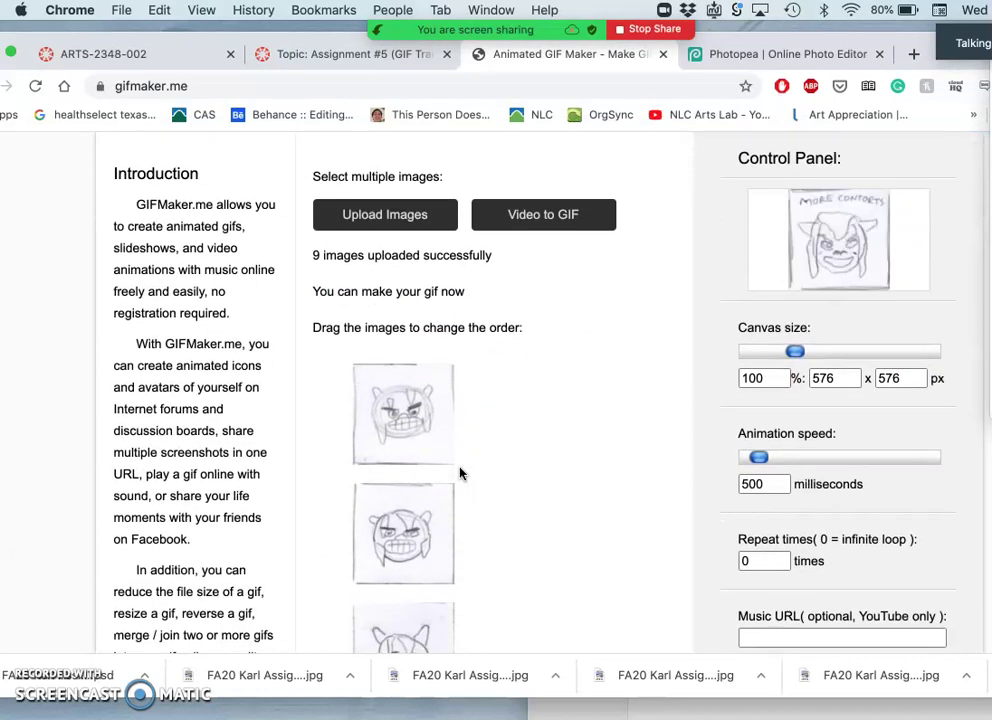
scroll(460, 473, "down", 5)
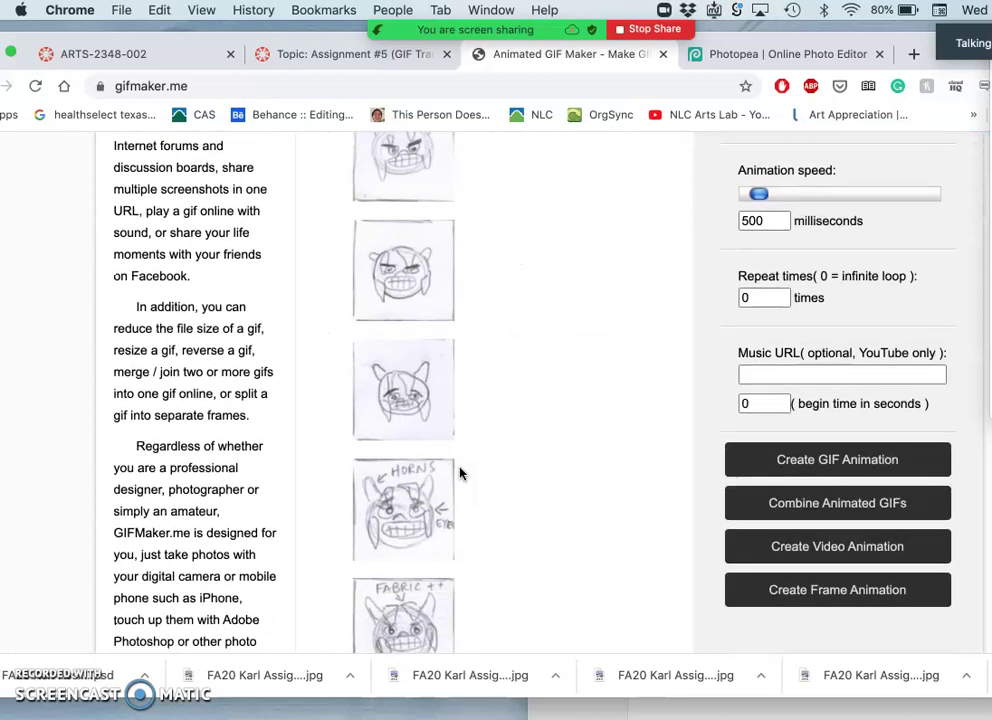
scroll(460, 473, "down", 1)
scroll(460, 473, "up", 2)
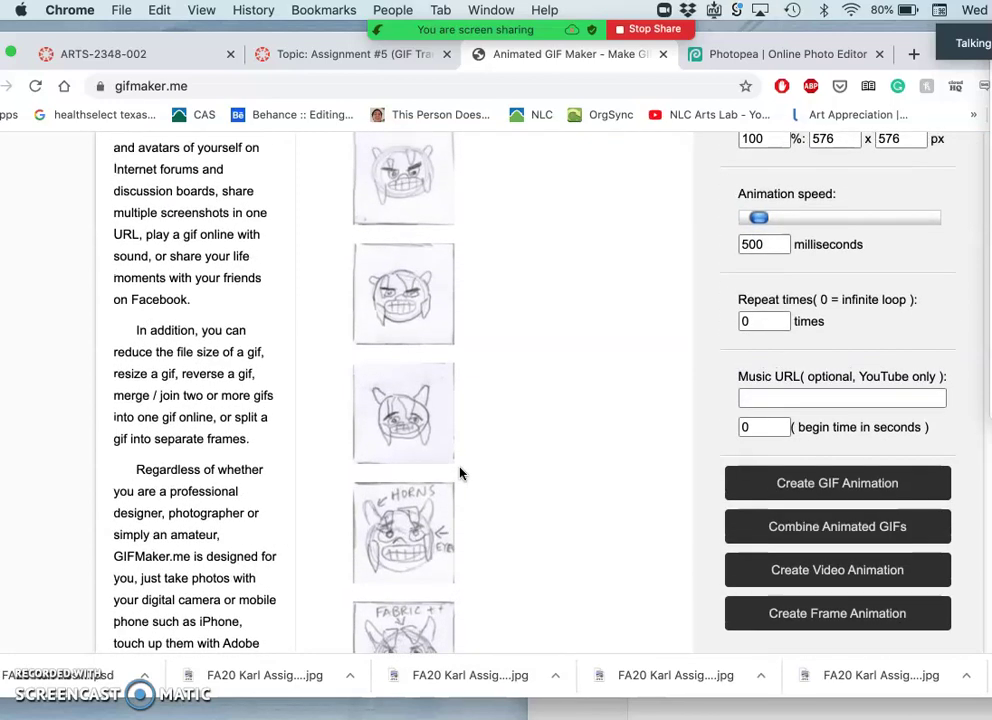
scroll(460, 473, "down", 2)
scroll(460, 473, "up", 1)
scroll(460, 473, "up", 3)
scroll(460, 473, "down", 4)
scroll(460, 473, "down", 10)
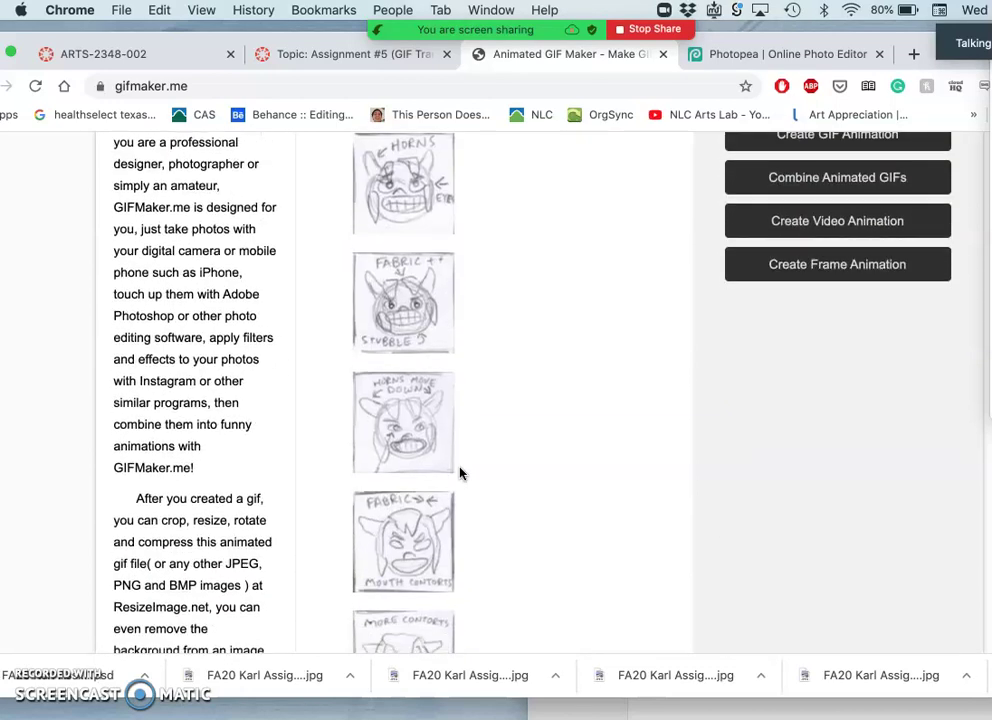
scroll(460, 473, "down", 8)
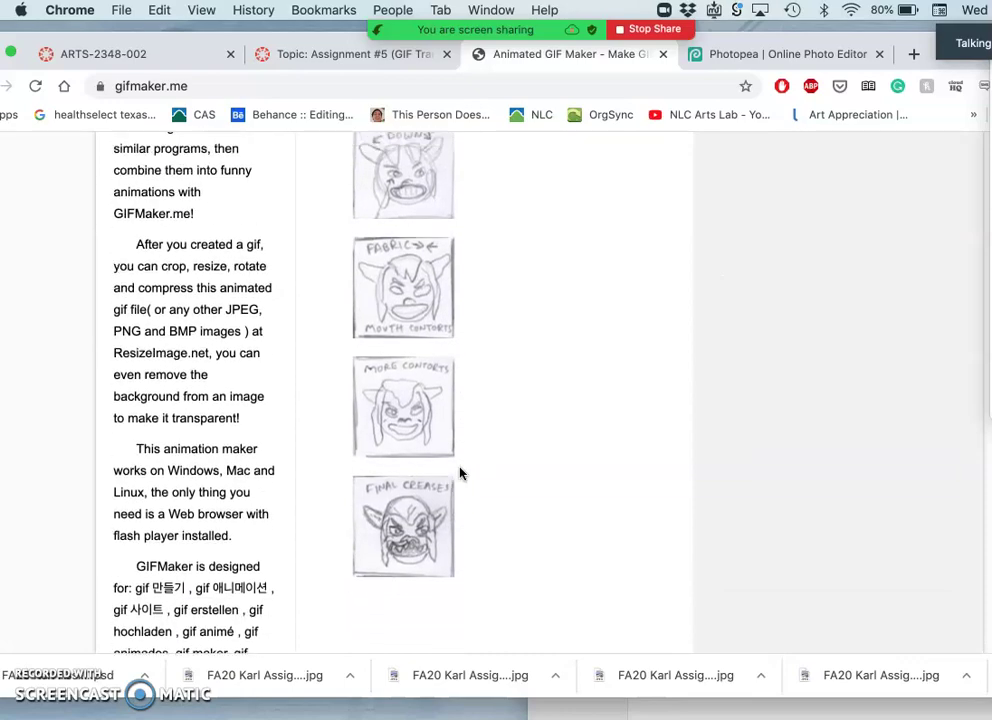
scroll(460, 473, "up", 20)
scroll(460, 473, "down", 2)
scroll(460, 473, "down", 17)
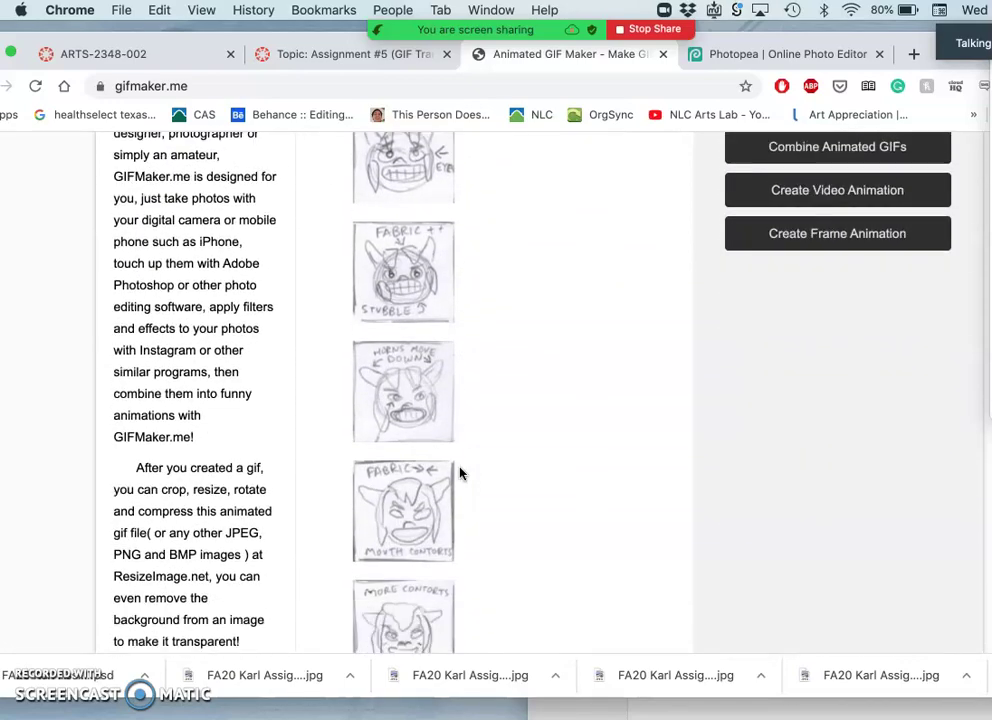
scroll(460, 473, "down", 7)
scroll(460, 473, "up", 20)
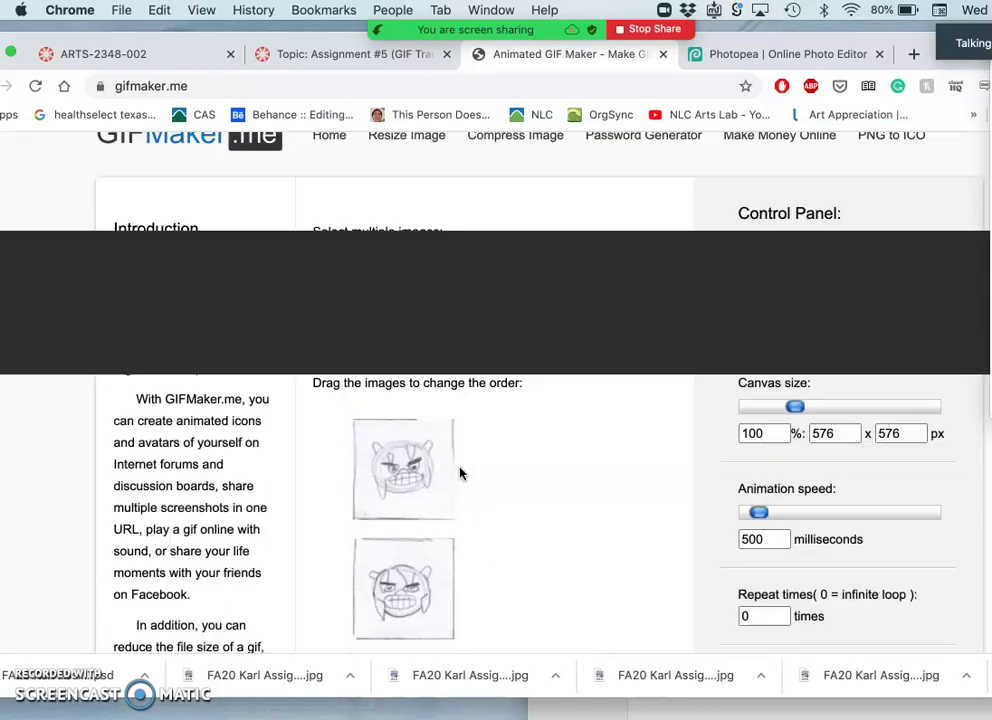
scroll(460, 473, "down", 2)
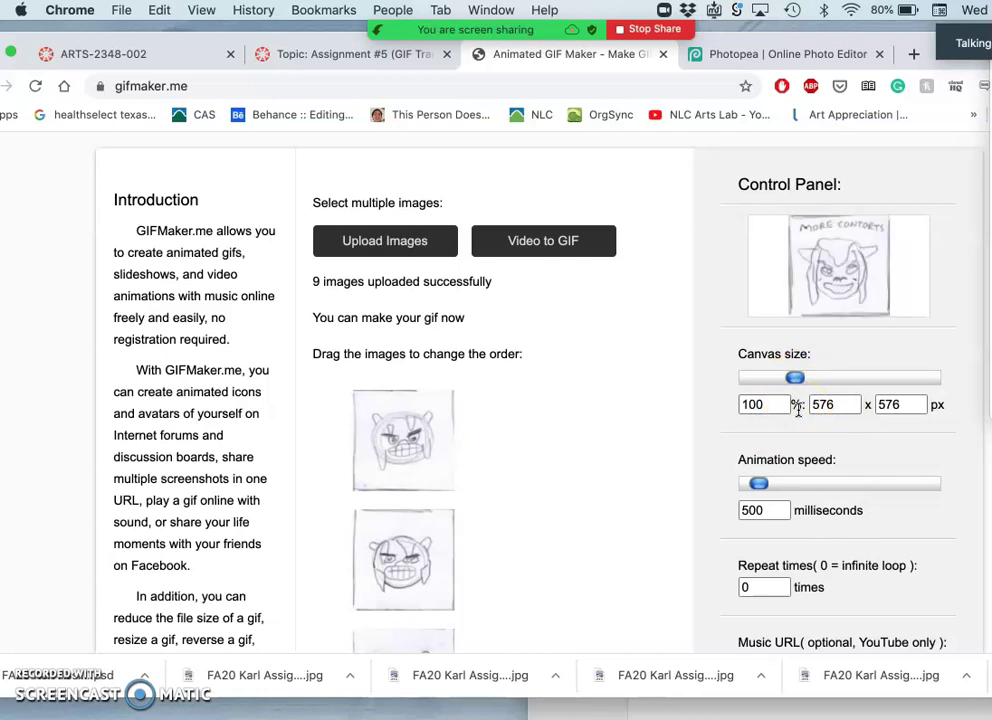
Set the Animation speed slider to 800 milliseconds per frame, leaving Repeat times at 0
left_click(844, 420)
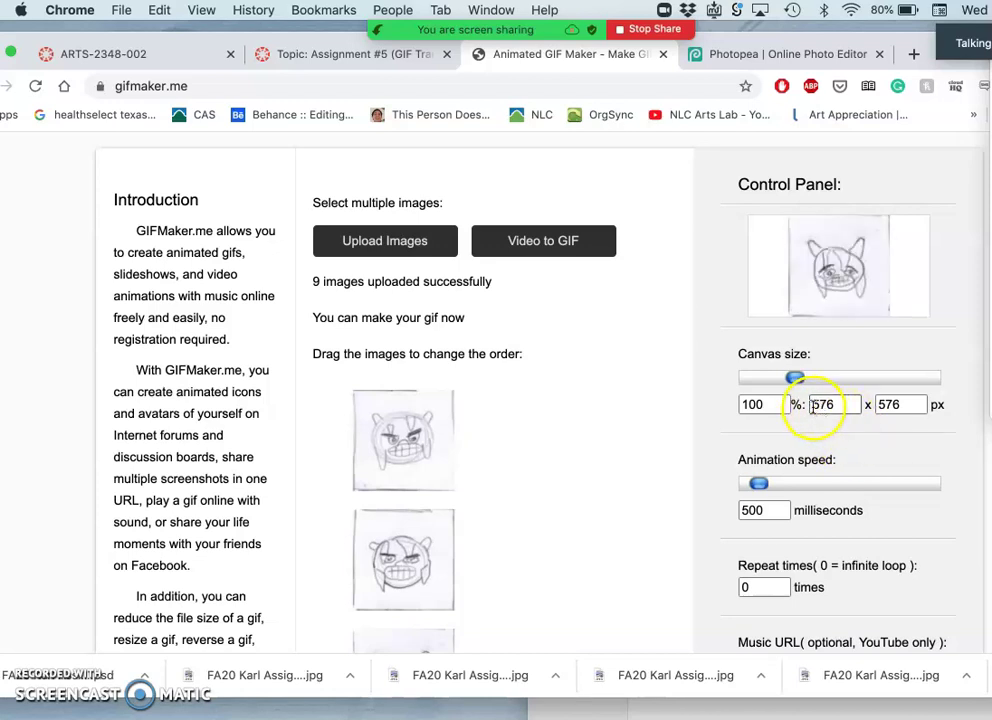
left_click(886, 410)
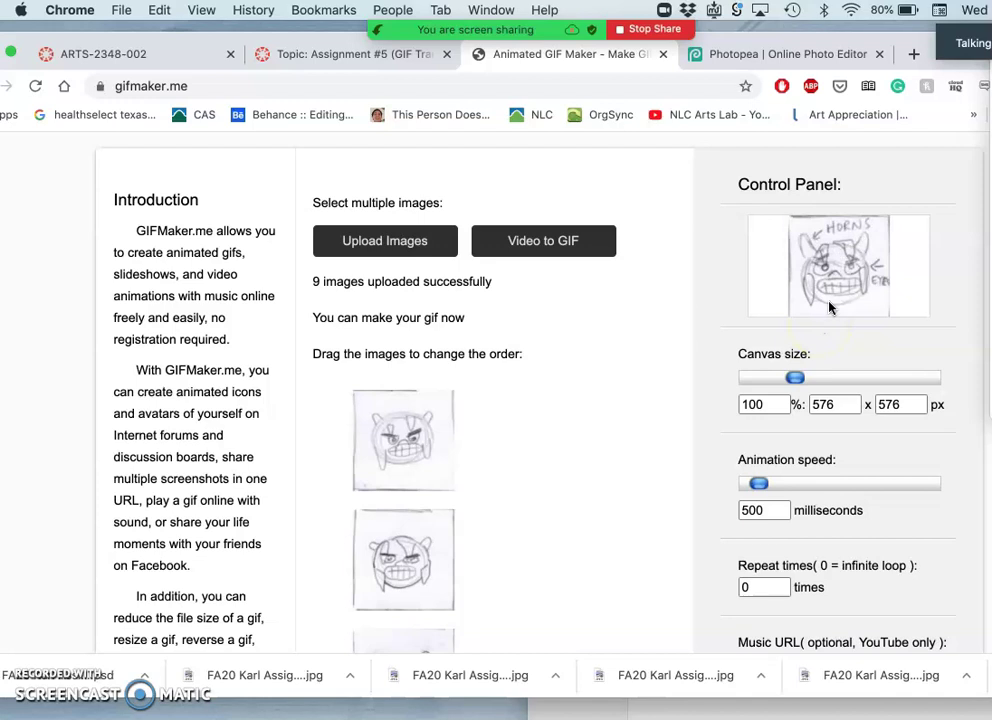
left_click_drag(759, 483, 770, 488)
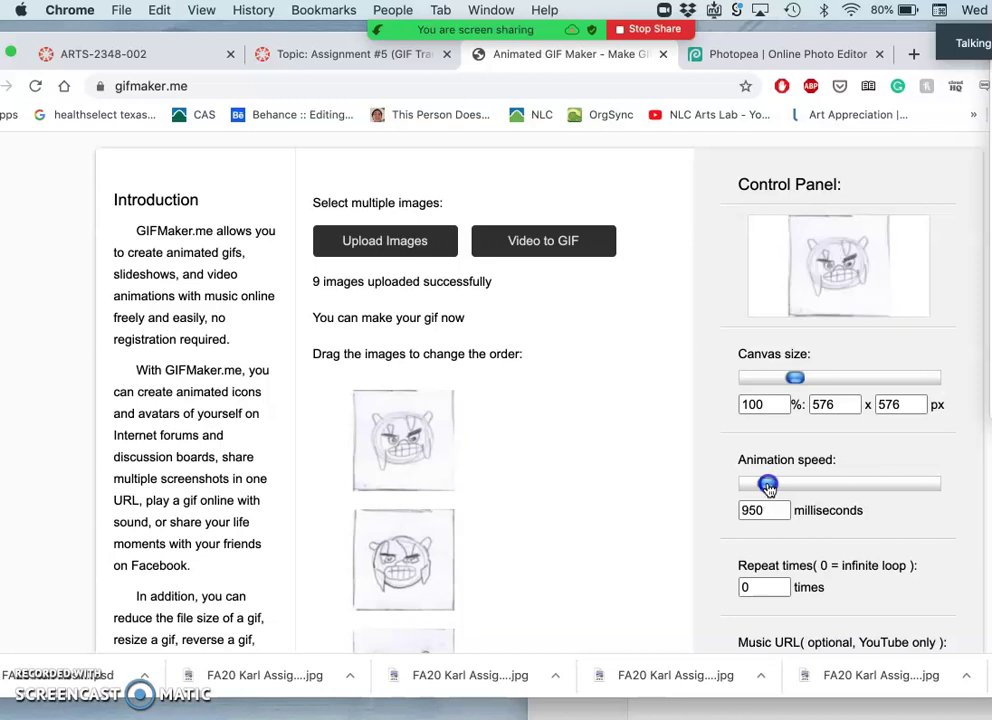
left_click_drag(768, 487, 766, 487)
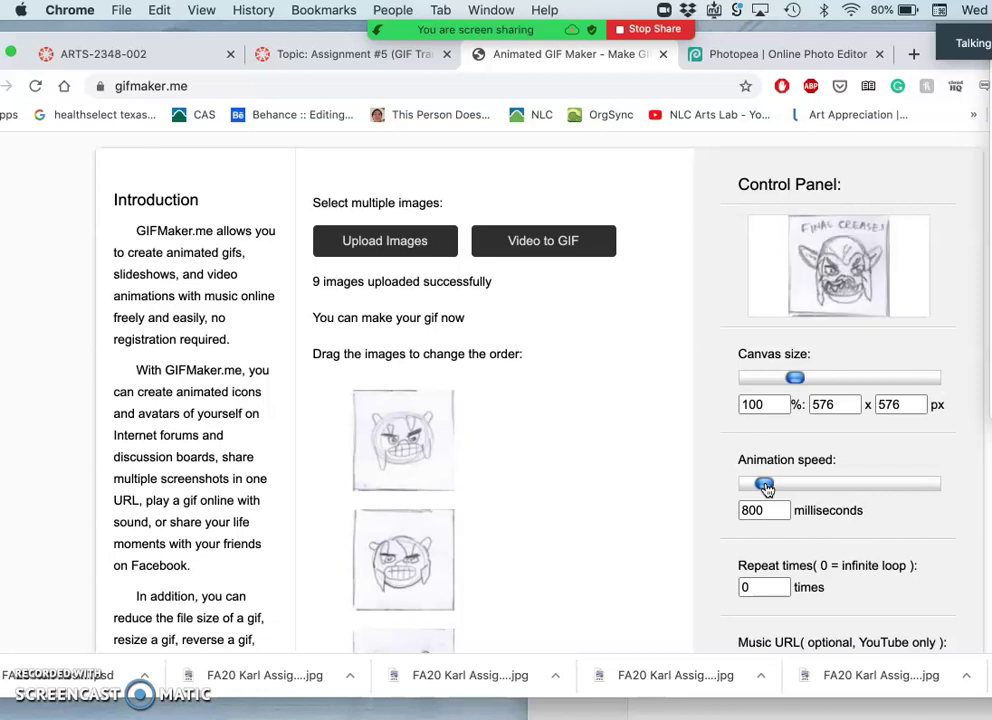
scroll(765, 488, "down", 3)
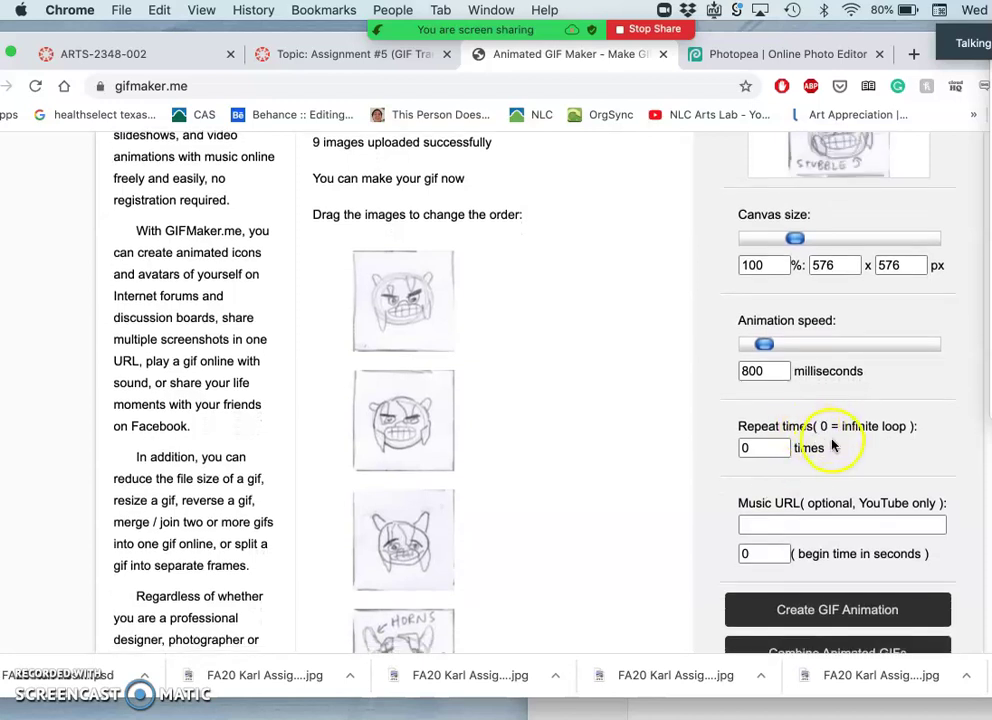
scroll(845, 430, "up", 2)
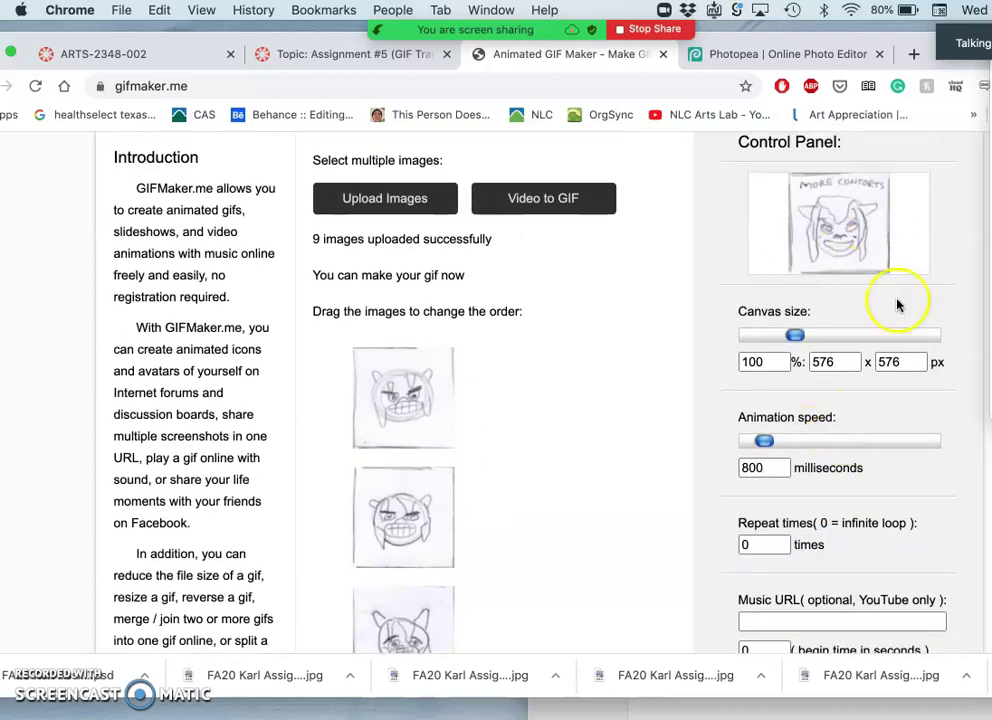
scroll(883, 450, "down", 4)
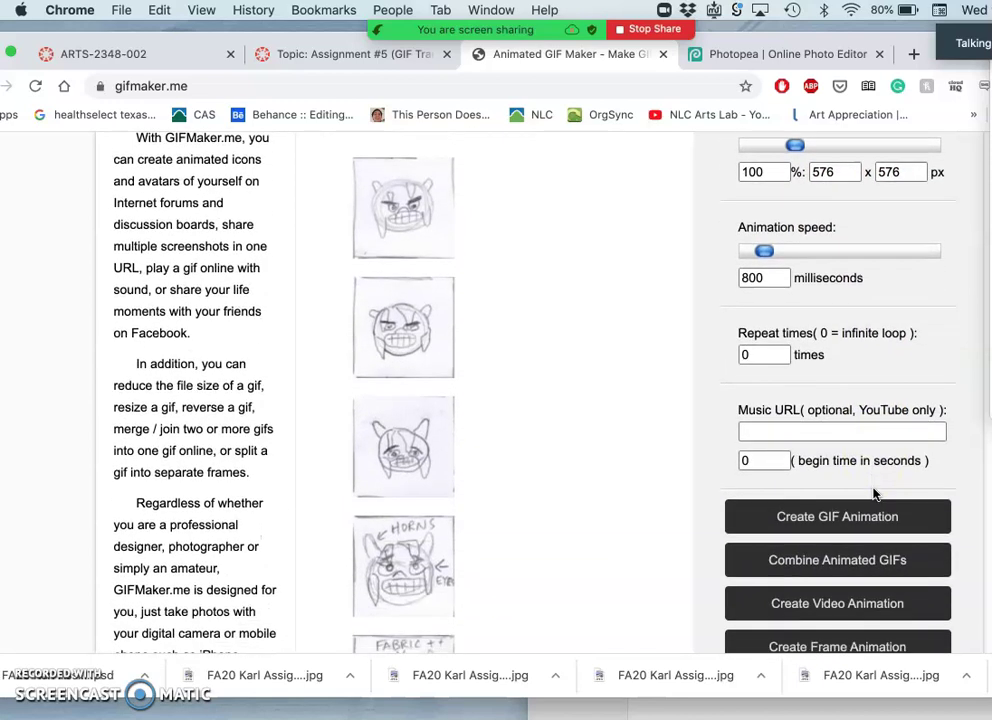
scroll(875, 494, "down", 4)
Generate the GIF animation, download it, and check it in the Dock's Downloads stack
left_click(880, 495)
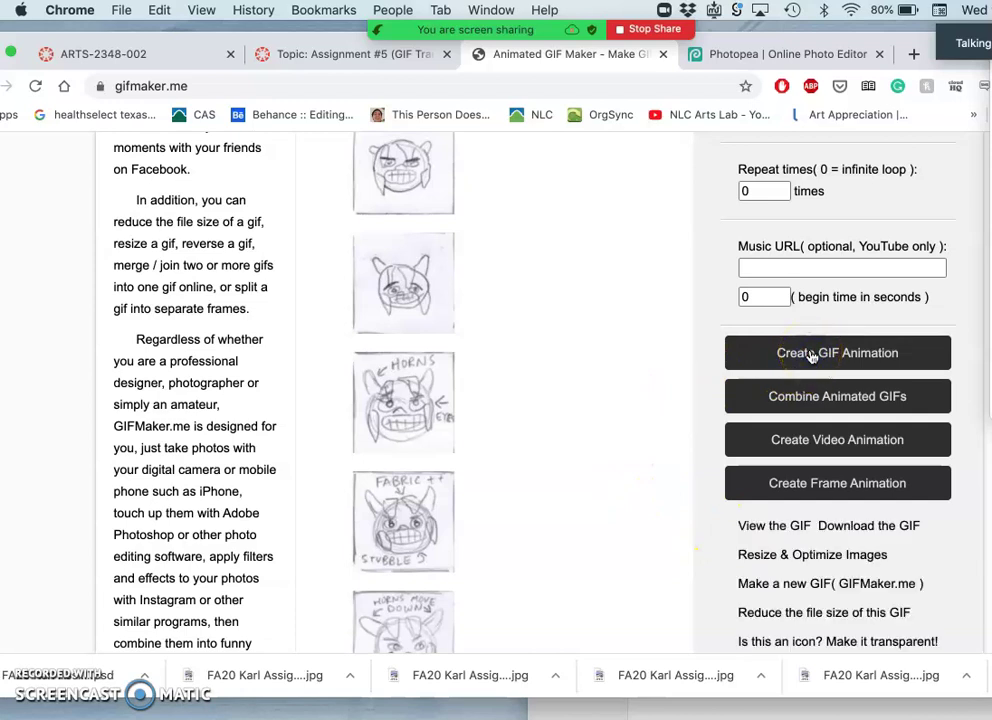
scroll(675, 505, "down", 2)
left_click(880, 423)
mouse_move(6, 540)
left_click(14, 586)
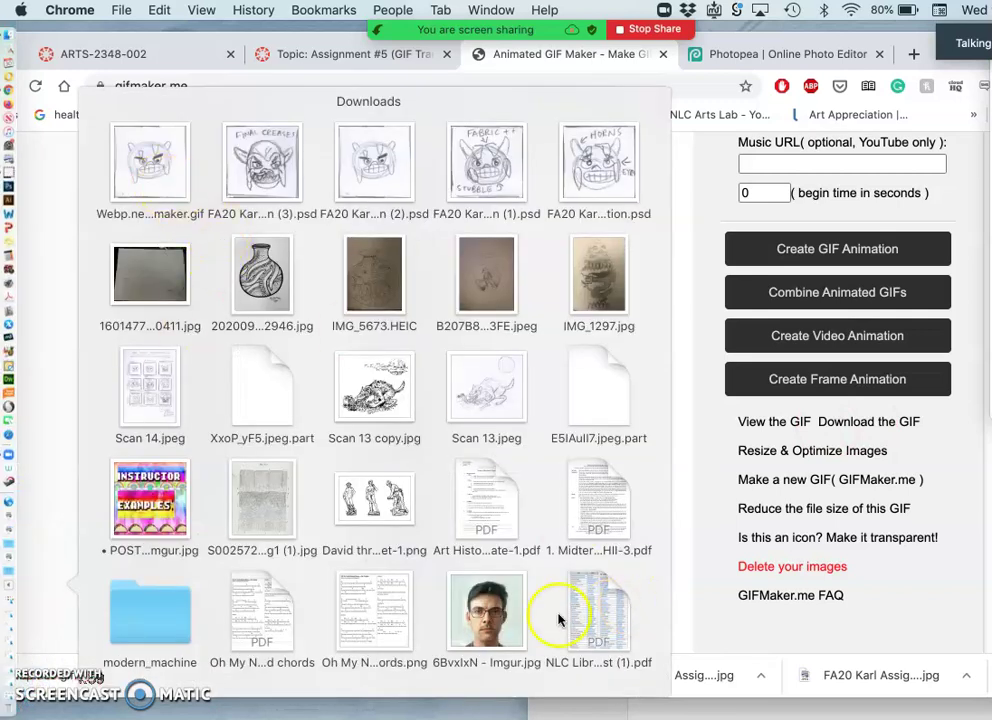